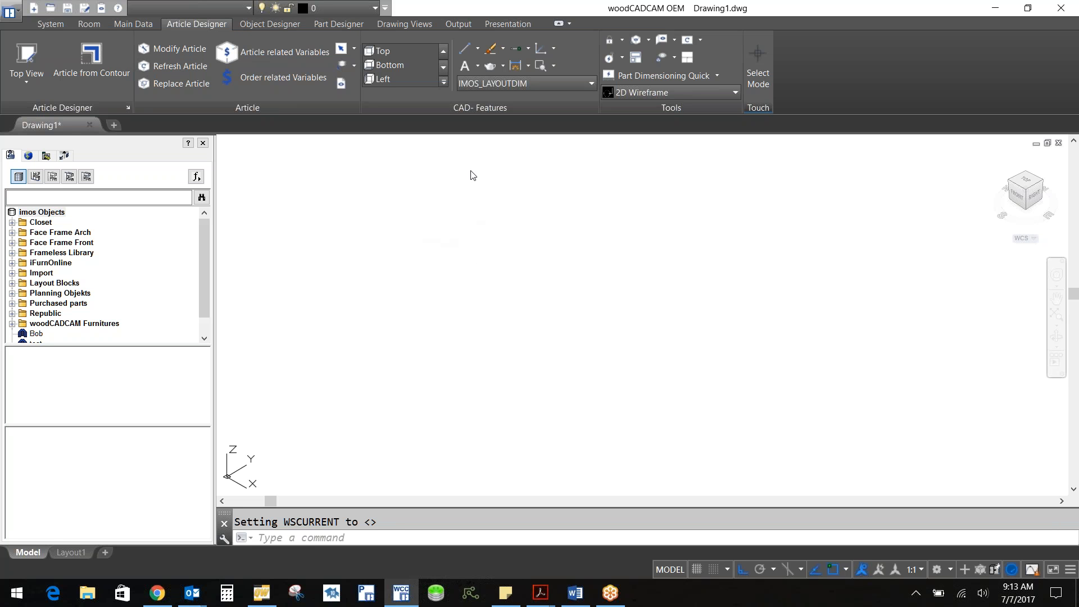
Insert two connected walls at a right angle with Free Wall Construction, the first 120 long and the second 124 long.
{"action": "left_click", "coordinate": [88, 26]}
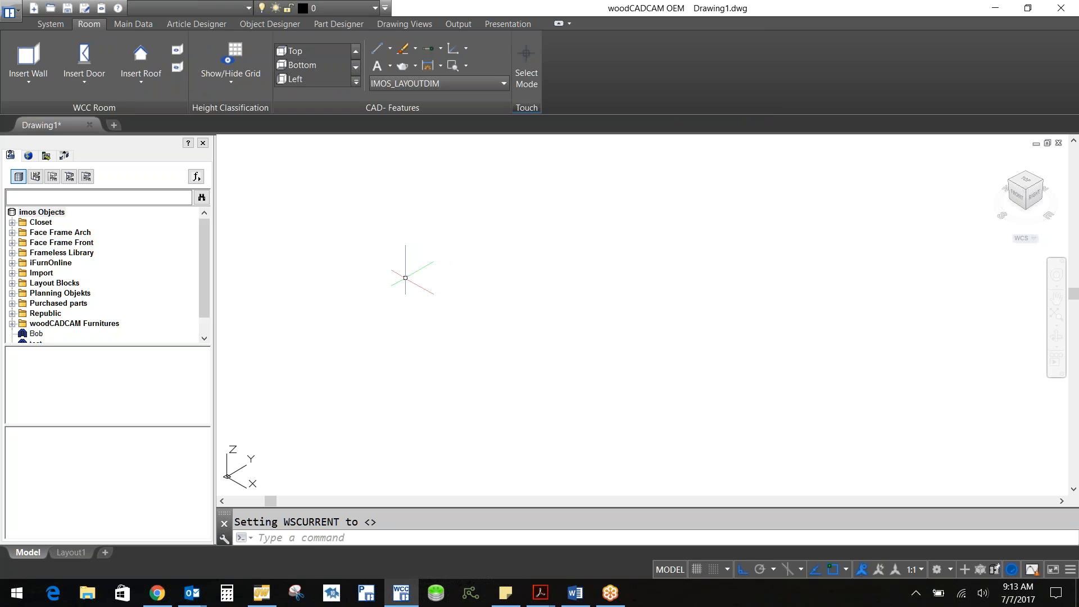
{"action": "left_click", "coordinate": [25, 55]}
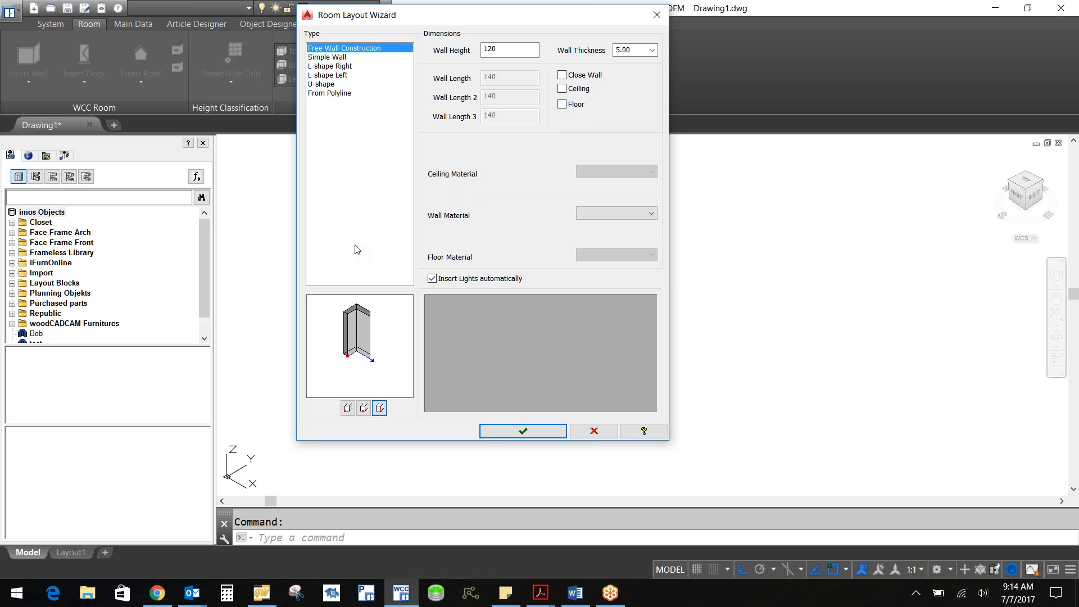
{"action": "left_click", "coordinate": [538, 434]}
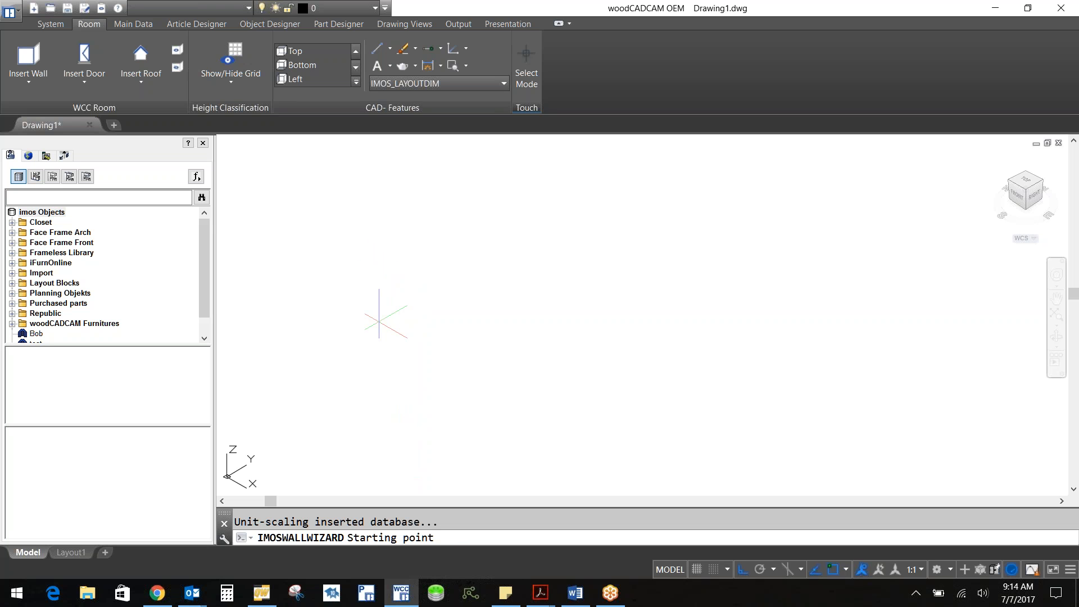
{"action": "left_click", "coordinate": [379, 321]}
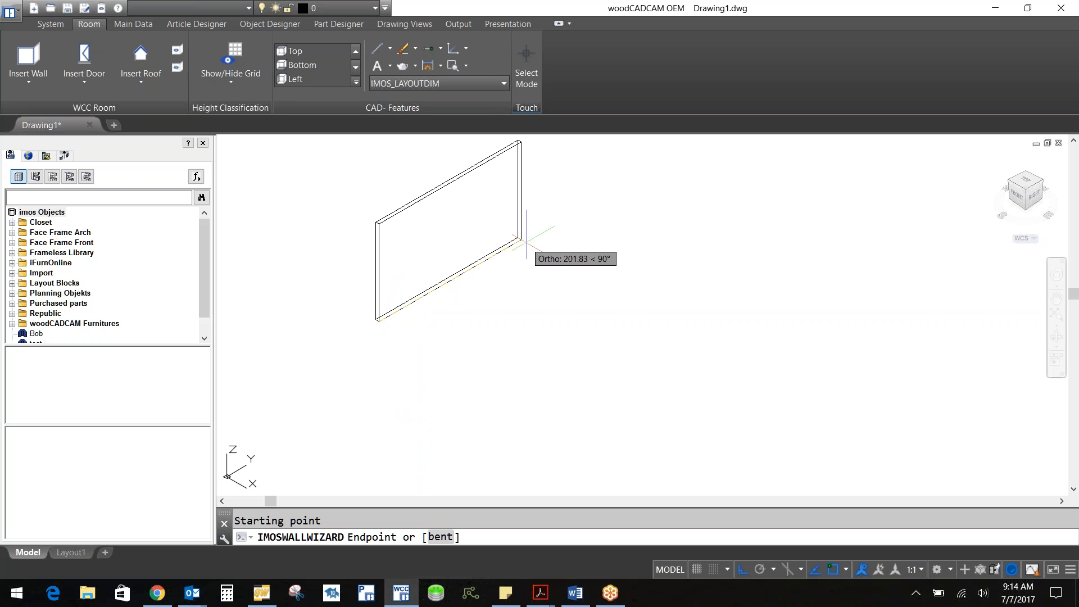
{"action": "type", "text": "120"}
{"action": "key", "text": "Return"}
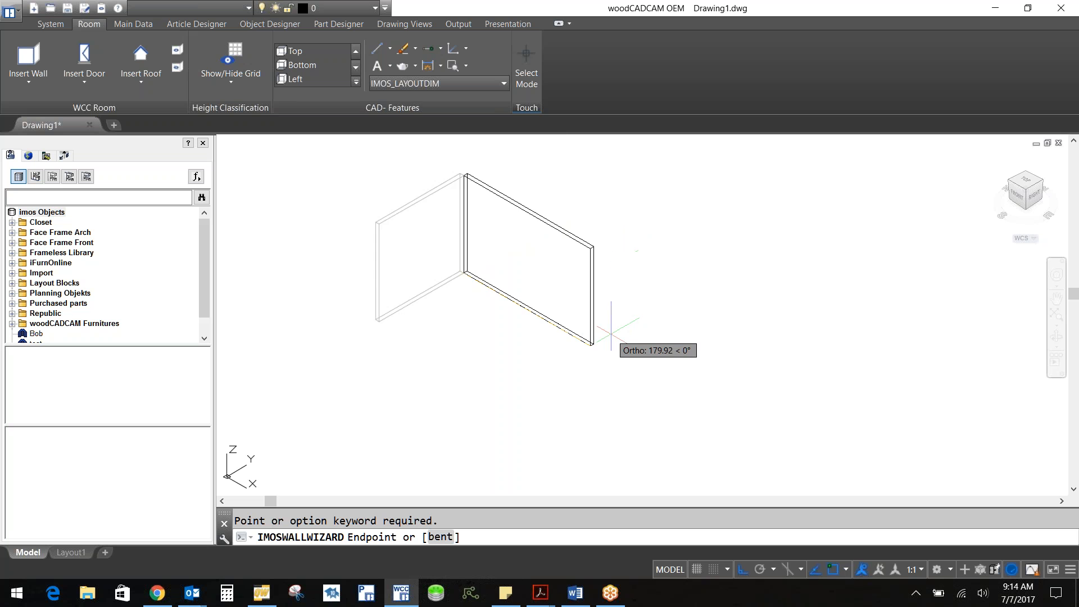
{"action": "type", "text": "124"}
{"action": "key", "text": "Return"}
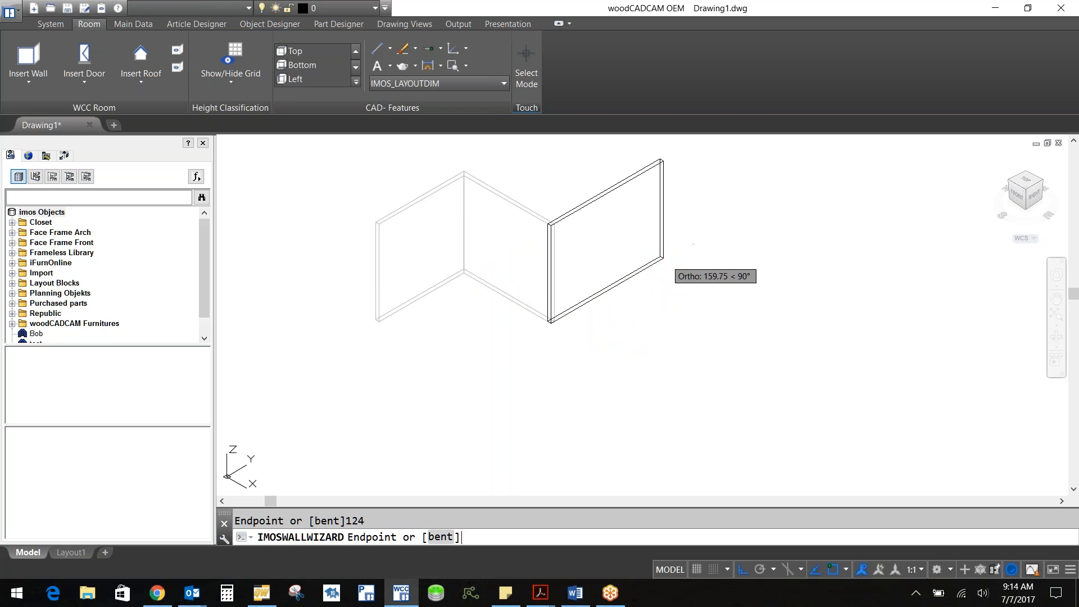
{"action": "key", "text": "Return"}
{"action": "key", "text": "Return"}
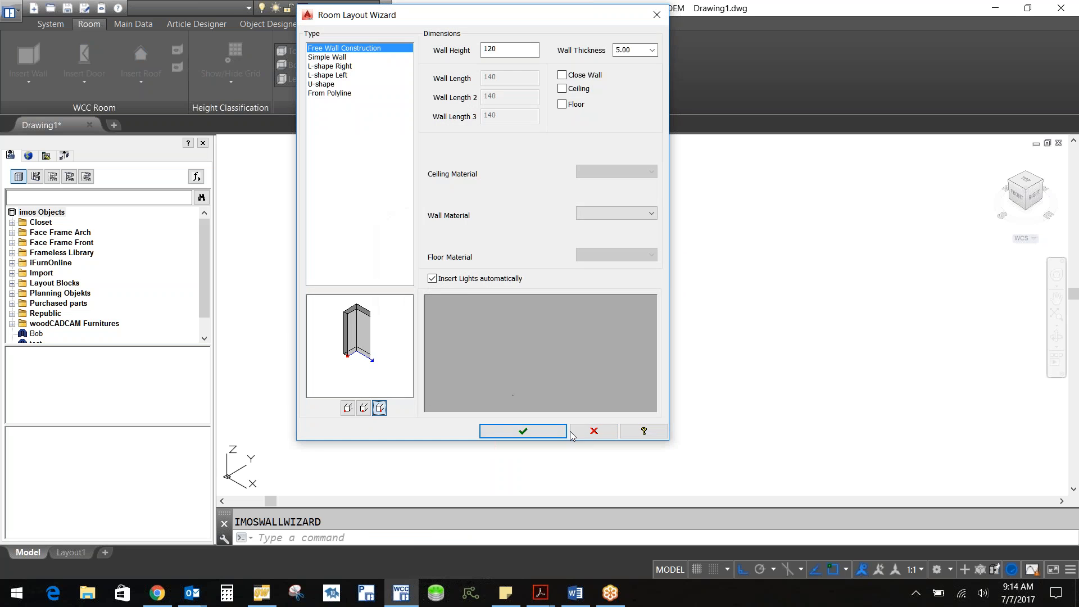
{"action": "left_click", "coordinate": [594, 431]}
Insert a B_2DO base unit from the Frameless Library at the lower outer corner of the 120-long wall.
{"action": "scroll", "coordinate": [378, 206], "scroll_direction": "up", "scroll_amount": 4}
{"action": "scroll", "coordinate": [346, 315], "scroll_direction": "down", "scroll_amount": 4}
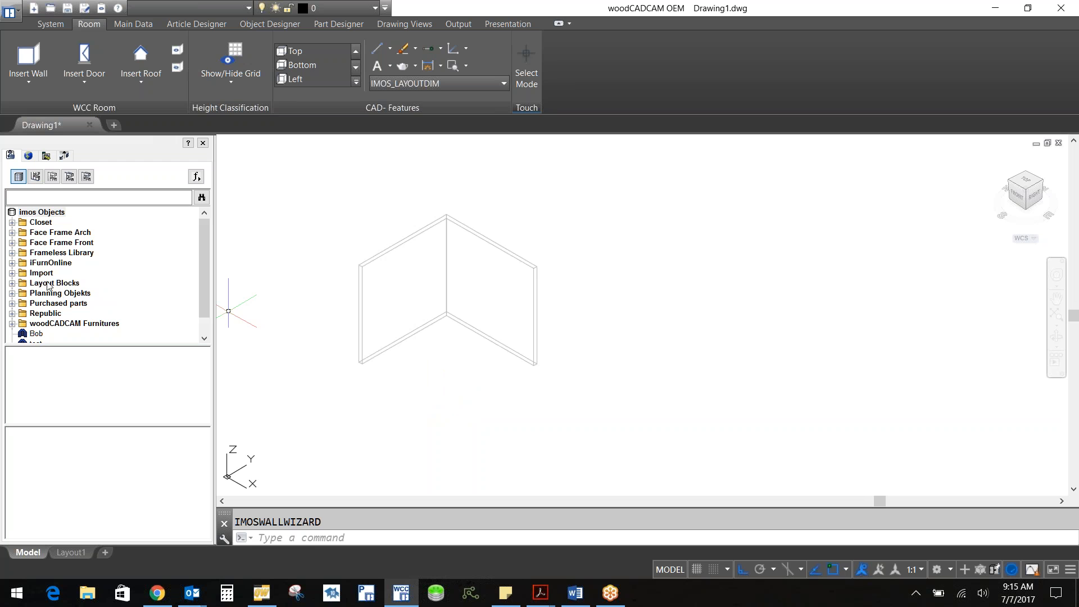
{"action": "left_click", "coordinate": [13, 252]}
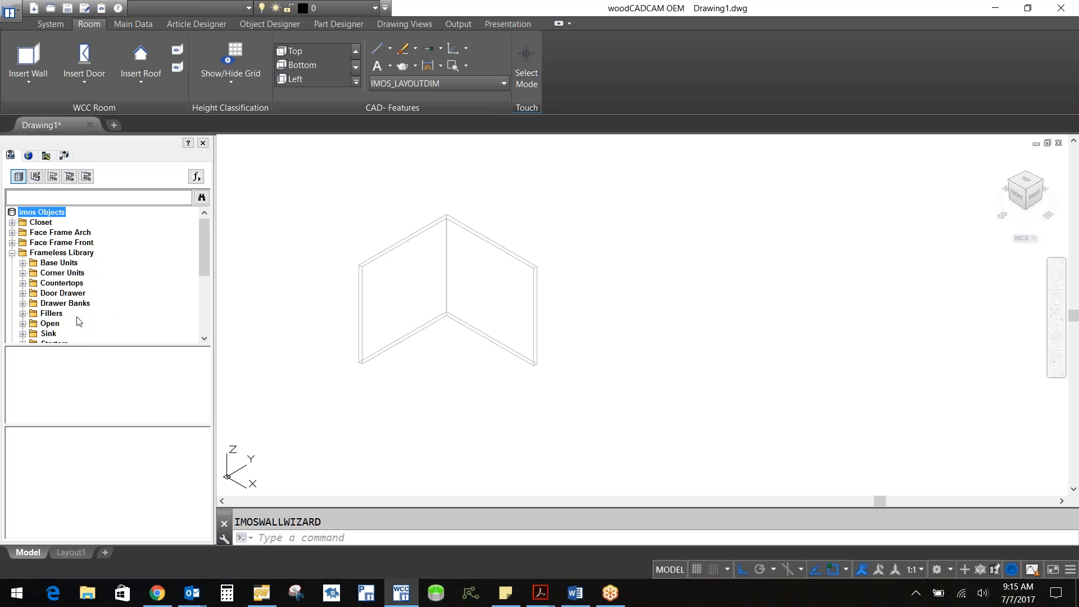
{"action": "left_click", "coordinate": [22, 263]}
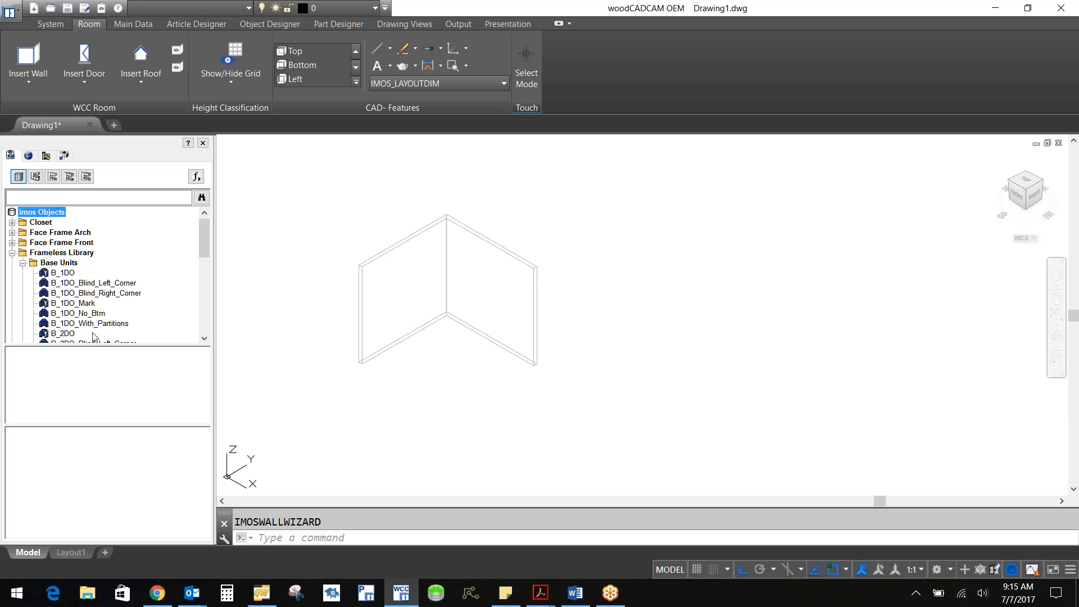
{"action": "double_click", "coordinate": [65, 334]}
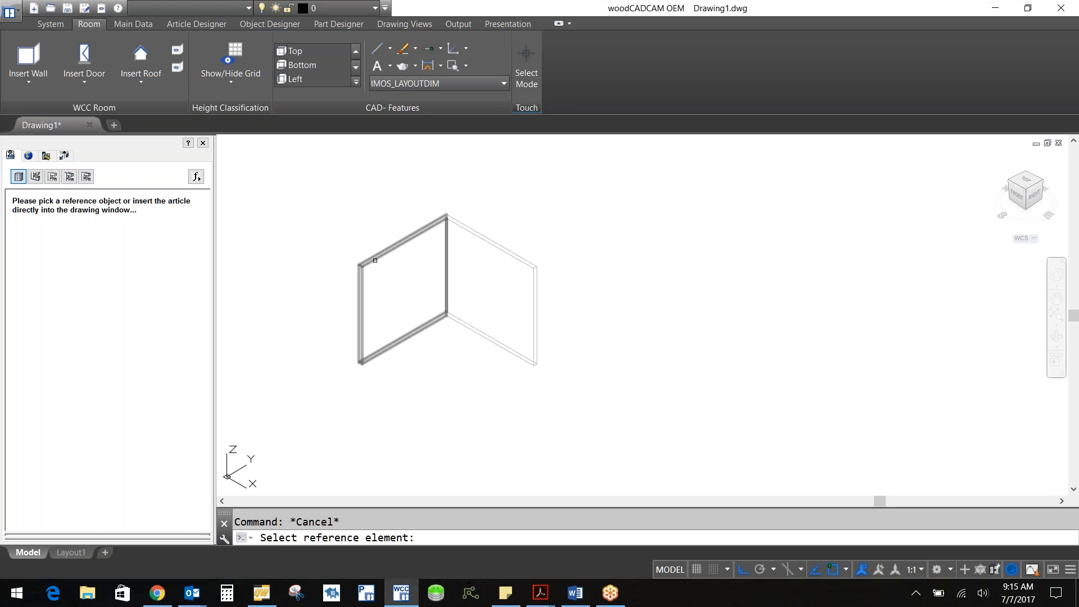
{"action": "left_click", "coordinate": [375, 260]}
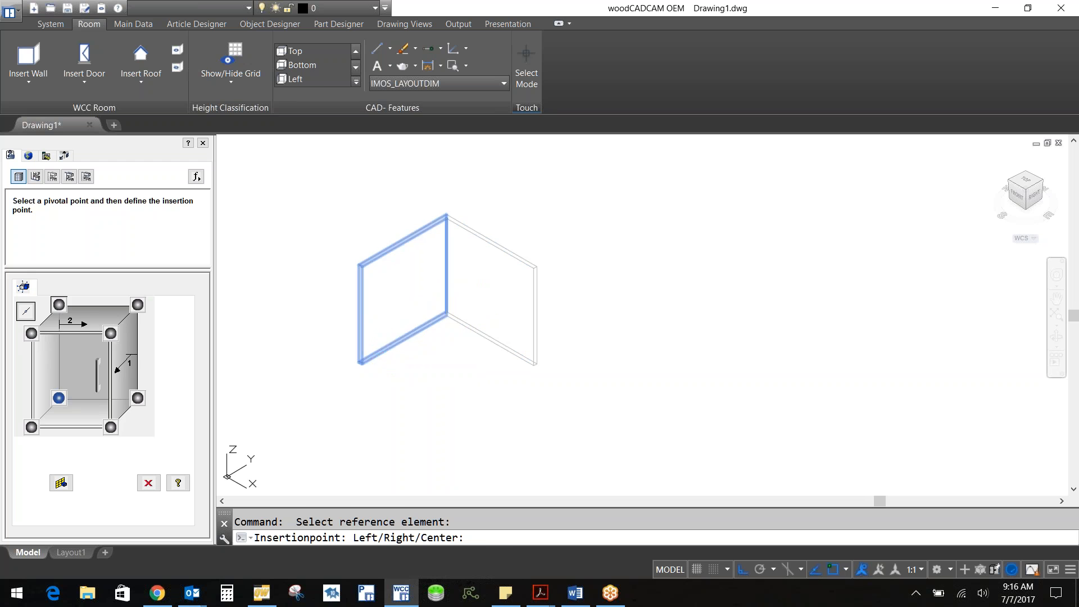
{"action": "left_click", "coordinate": [362, 364]}
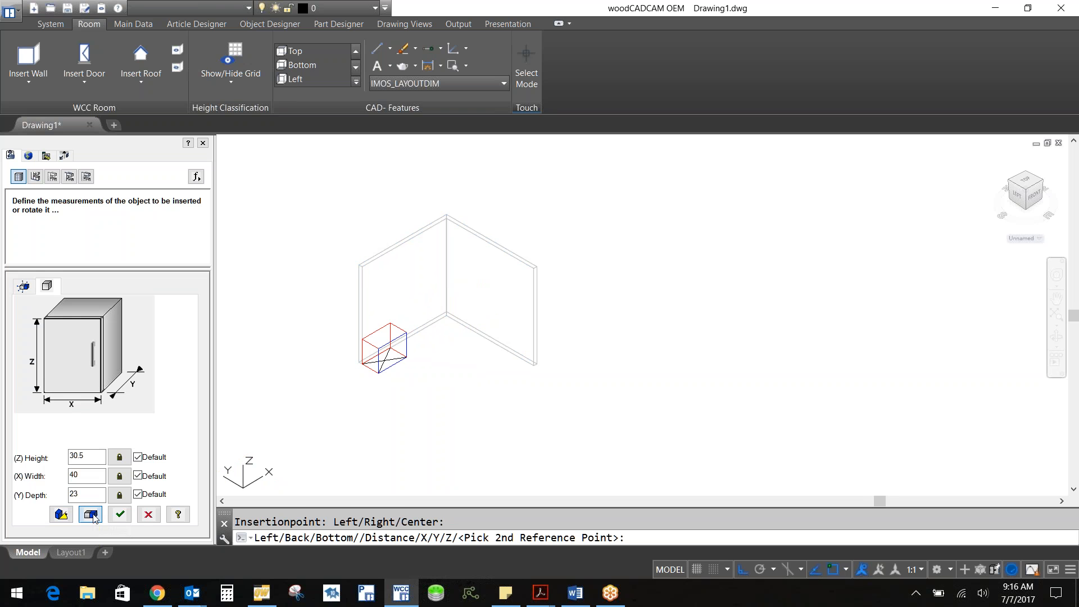
{"action": "left_click", "coordinate": [90, 515]}
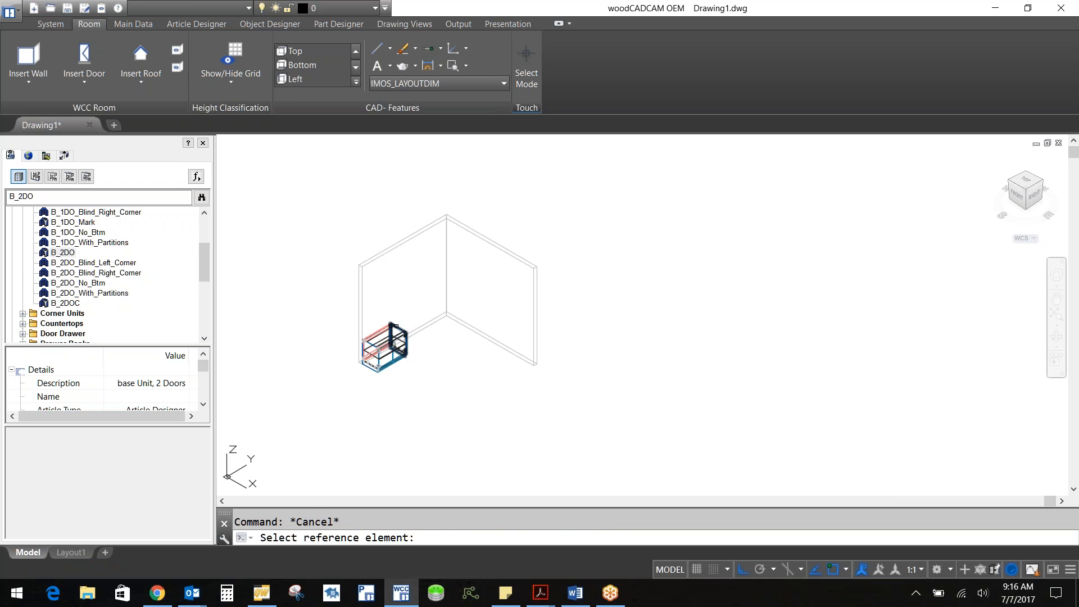
Place a second B_2DO base unit directly against the right side of the first one.
{"action": "left_click", "coordinate": [397, 326]}
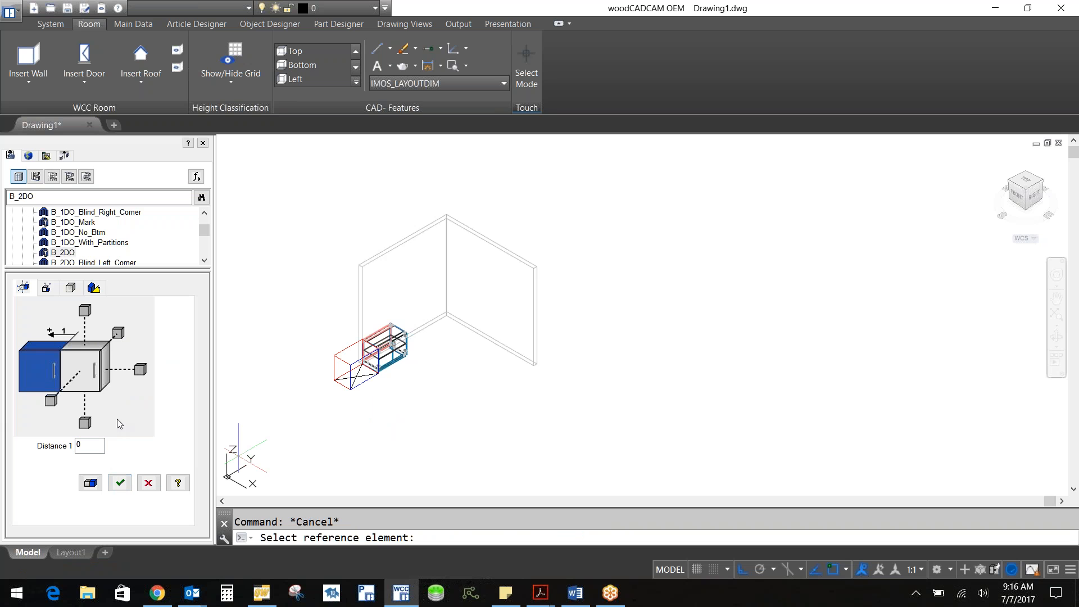
{"action": "left_click", "coordinate": [140, 370]}
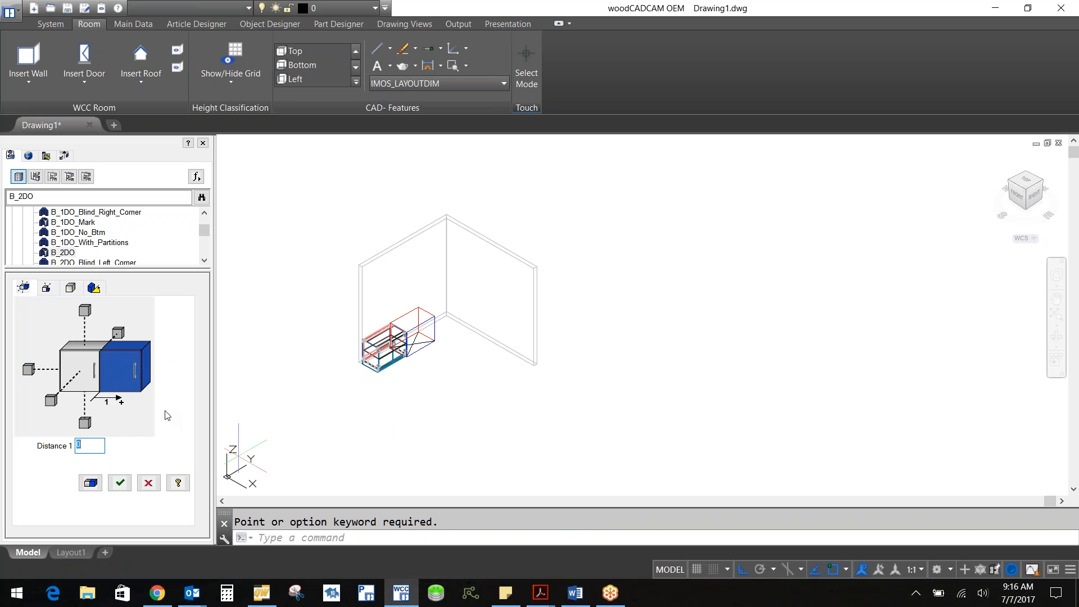
{"action": "left_click", "coordinate": [125, 485]}
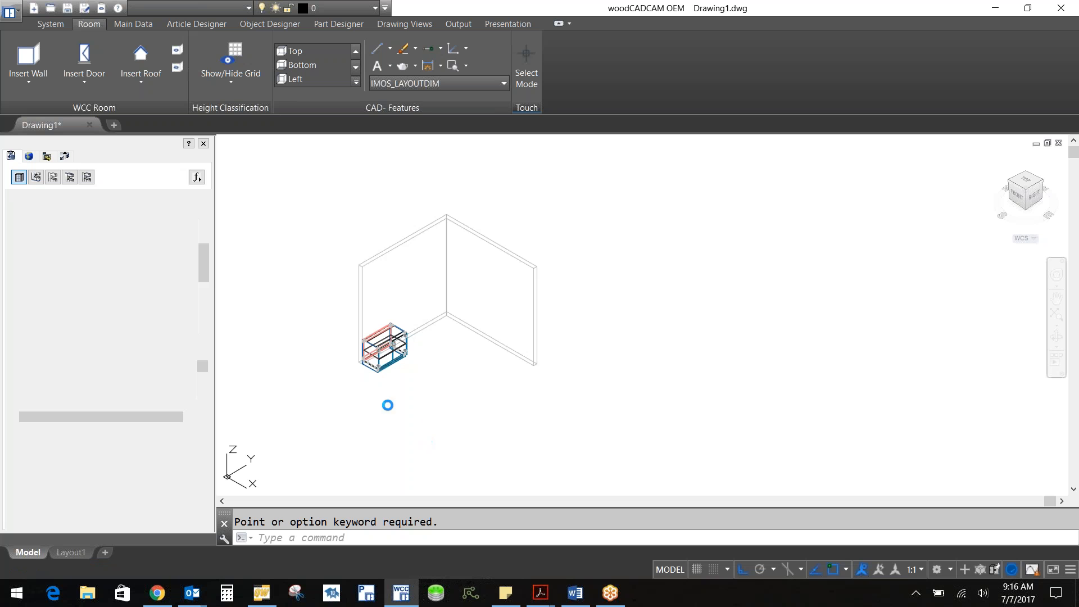
Insert a TAL_2DO tall unit against the right side of the second base unit, positioned through the dimensional-difference placement.
{"action": "scroll", "coordinate": [359, 374], "scroll_direction": "up", "scroll_amount": 5}
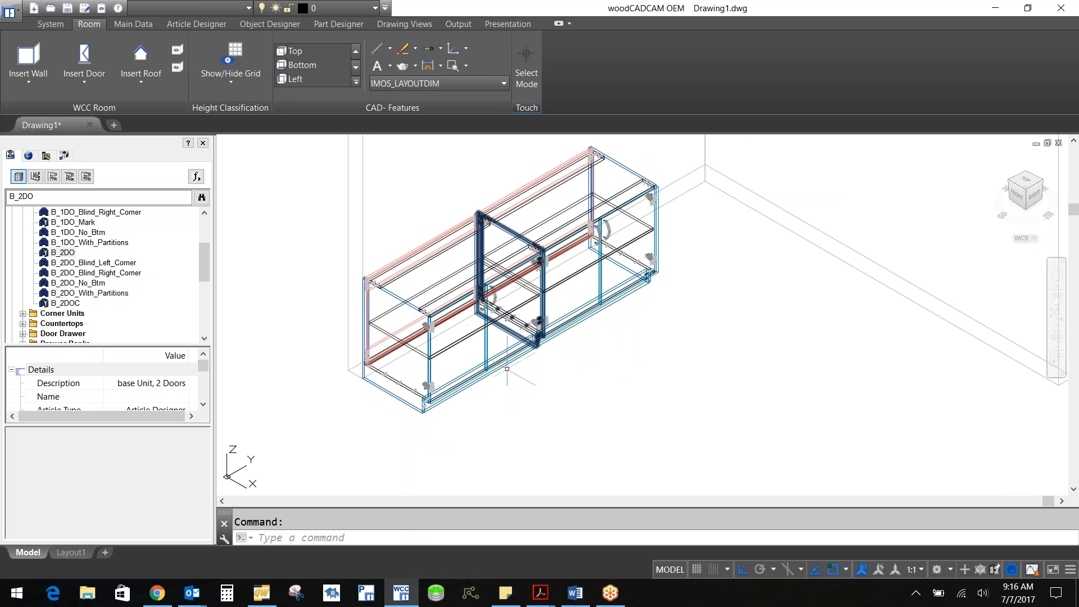
{"action": "scroll", "coordinate": [56, 298], "scroll_direction": "down", "scroll_amount": 4}
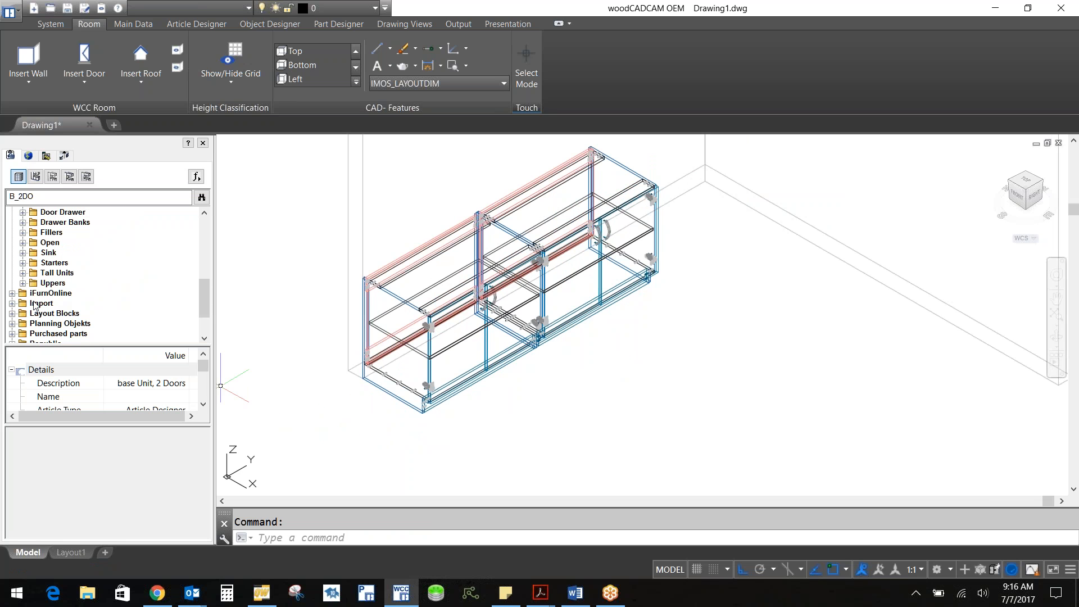
{"action": "left_click", "coordinate": [23, 274]}
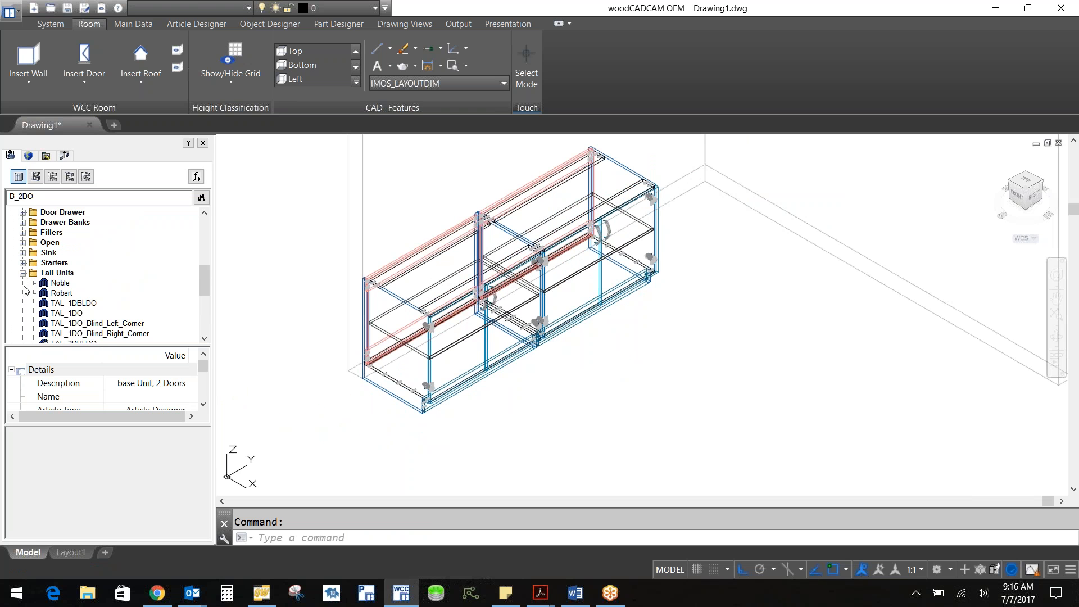
{"action": "scroll", "coordinate": [65, 302], "scroll_direction": "down", "scroll_amount": 1}
{"action": "double_click", "coordinate": [79, 325]}
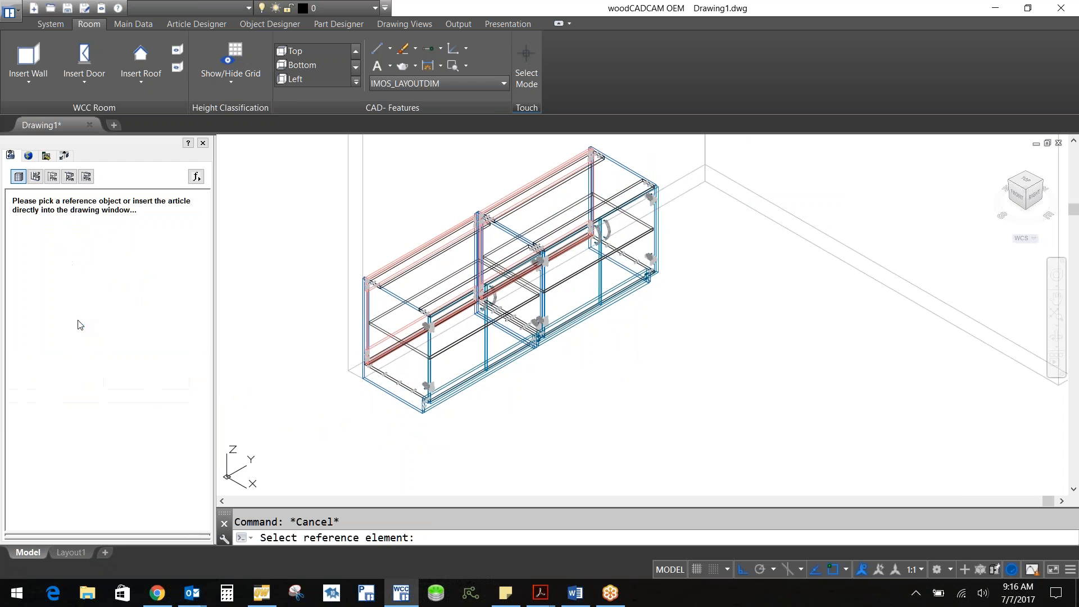
{"action": "left_click", "coordinate": [621, 163]}
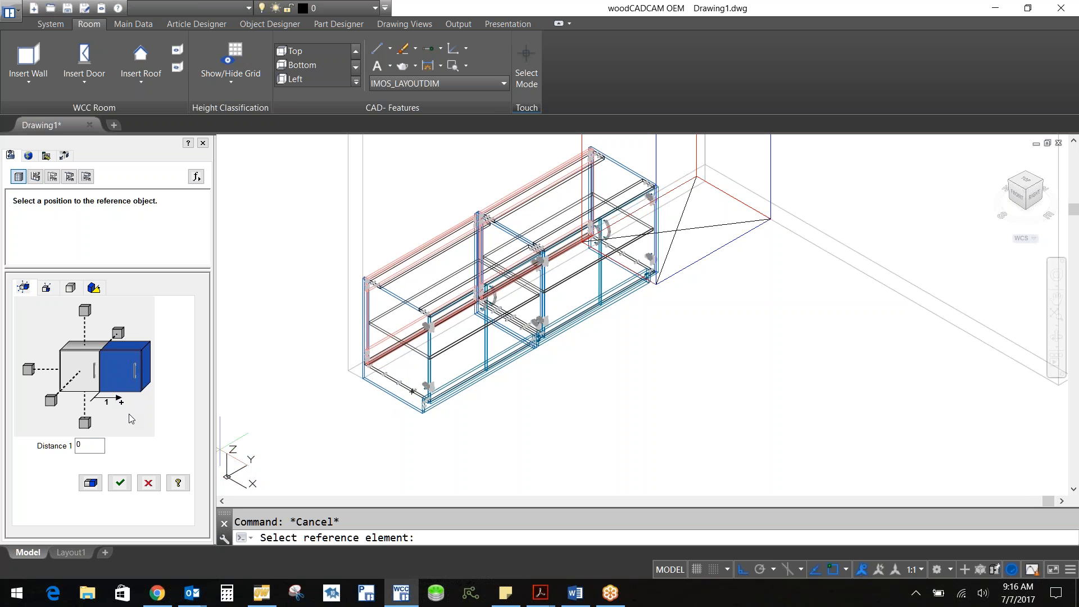
{"action": "left_click", "coordinate": [47, 289]}
{"action": "left_click", "coordinate": [119, 341]}
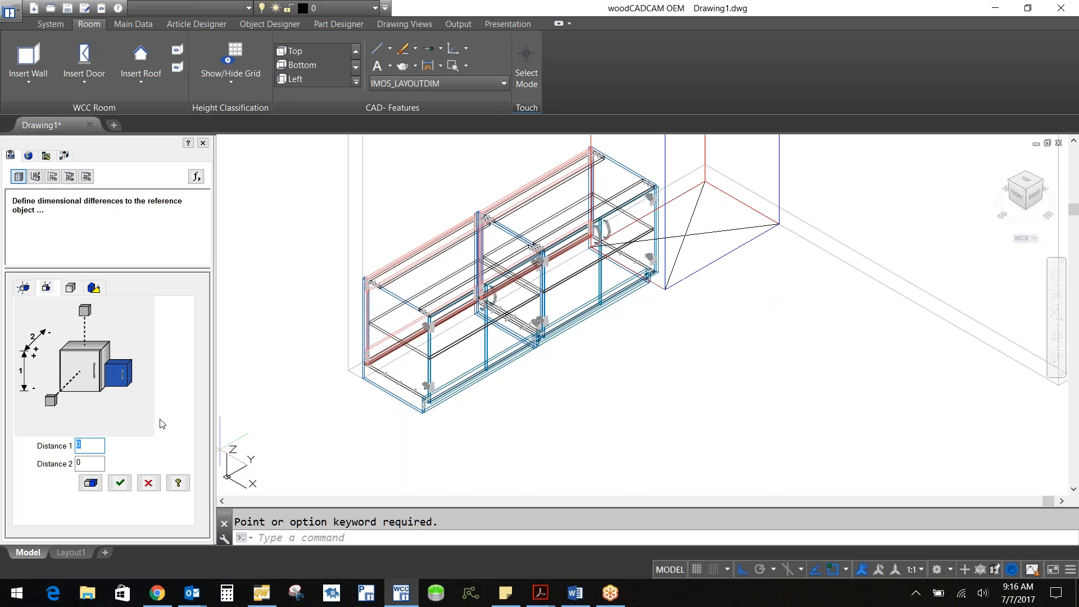
{"action": "left_click", "coordinate": [119, 484]}
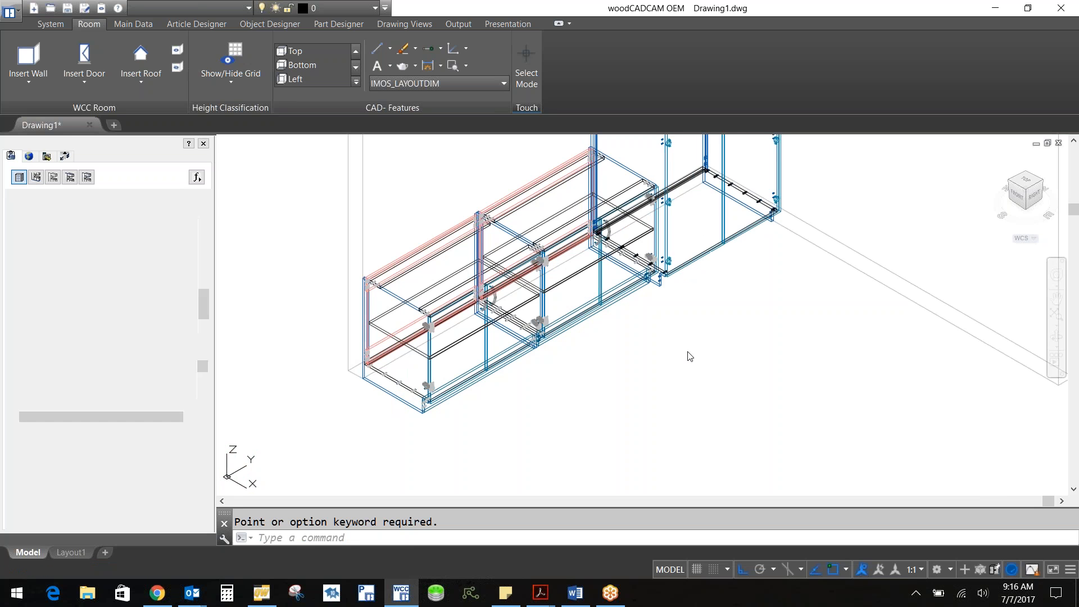
Insert a UPR_2DO upper unit at the outer edge of the same wall, above the first base unit.
{"action": "scroll", "coordinate": [630, 358], "scroll_direction": "down", "scroll_amount": 5}
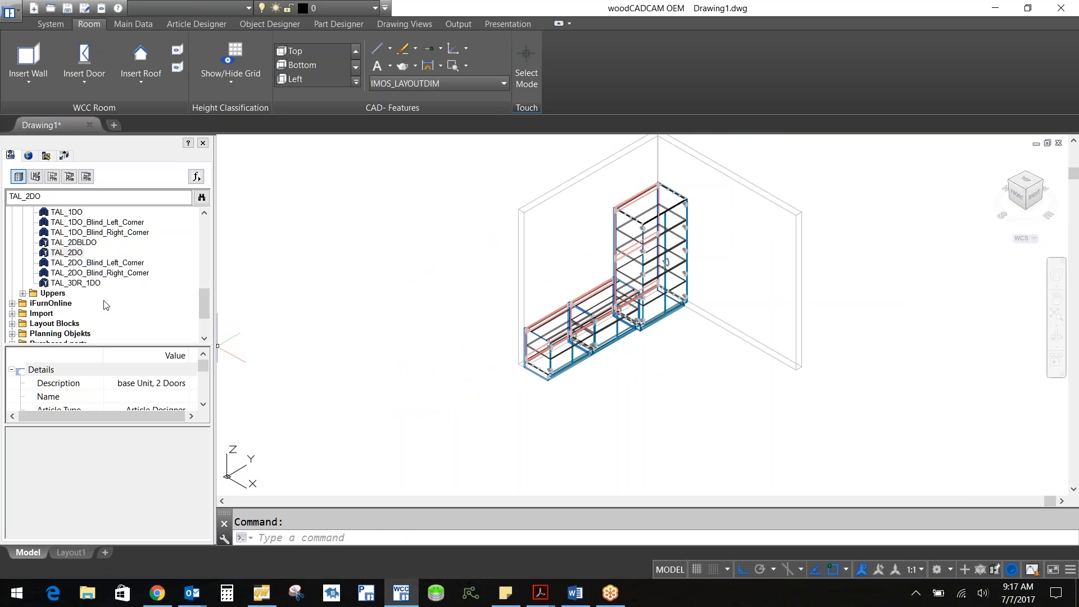
{"action": "left_click", "coordinate": [23, 293]}
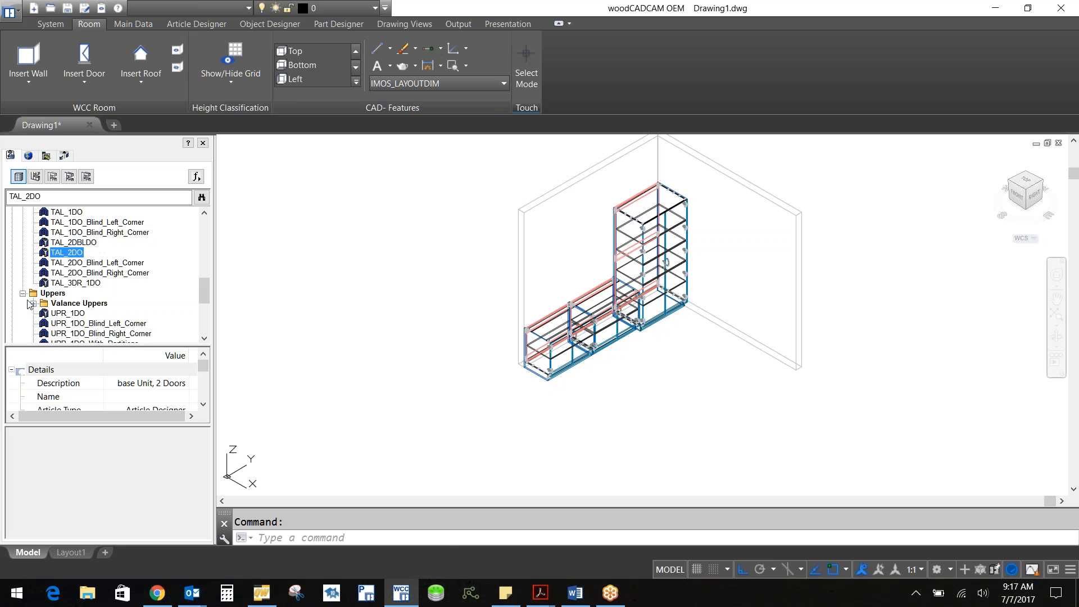
{"action": "scroll", "coordinate": [31, 306], "scroll_direction": "down", "scroll_amount": 2}
{"action": "double_click", "coordinate": [81, 295]}
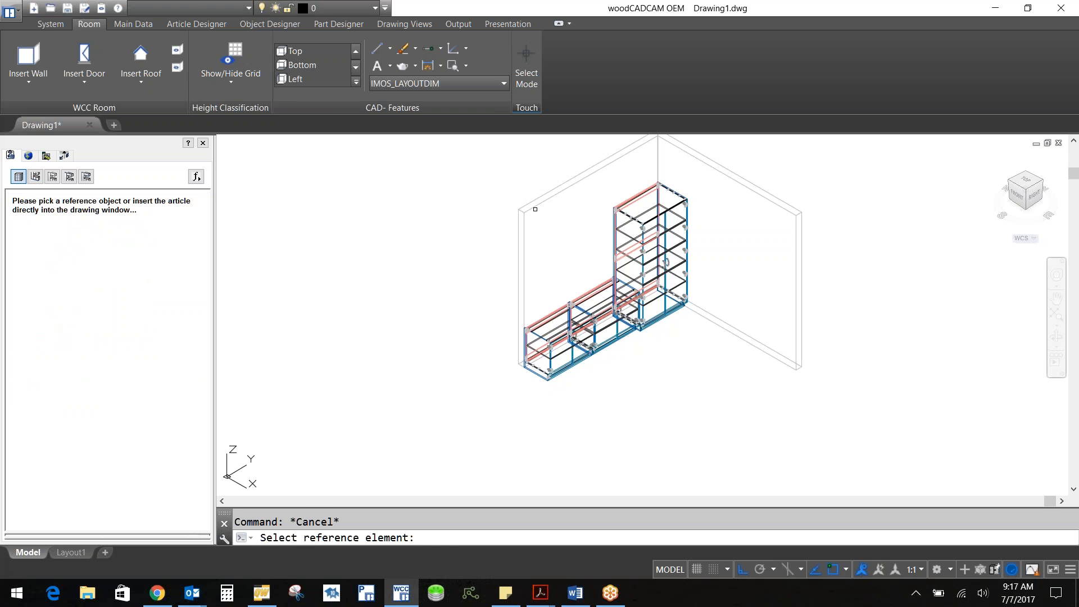
{"action": "left_click", "coordinate": [543, 329]}
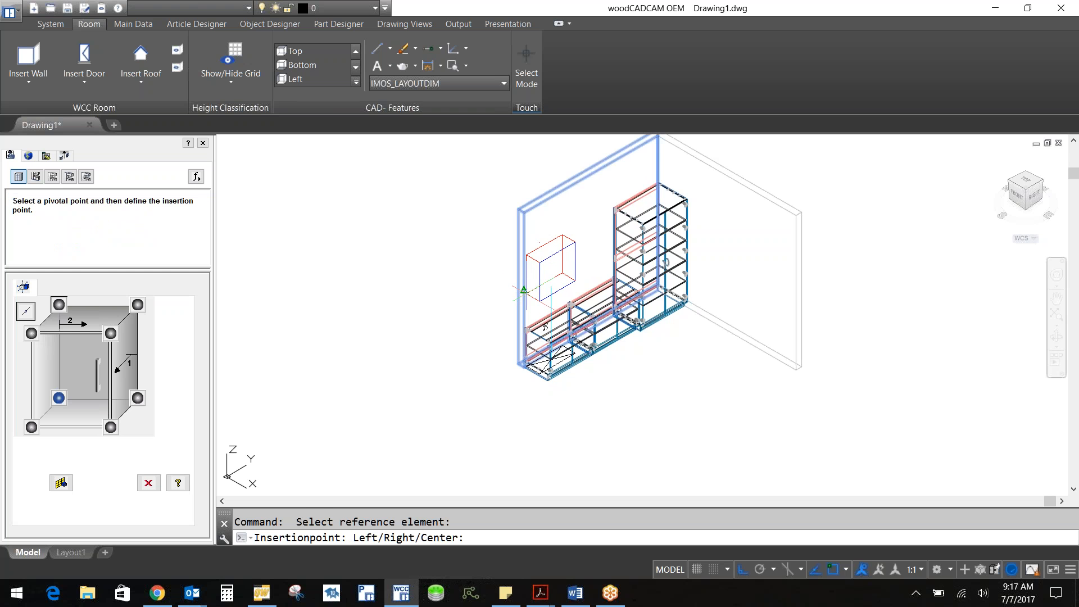
{"action": "left_click", "coordinate": [524, 290]}
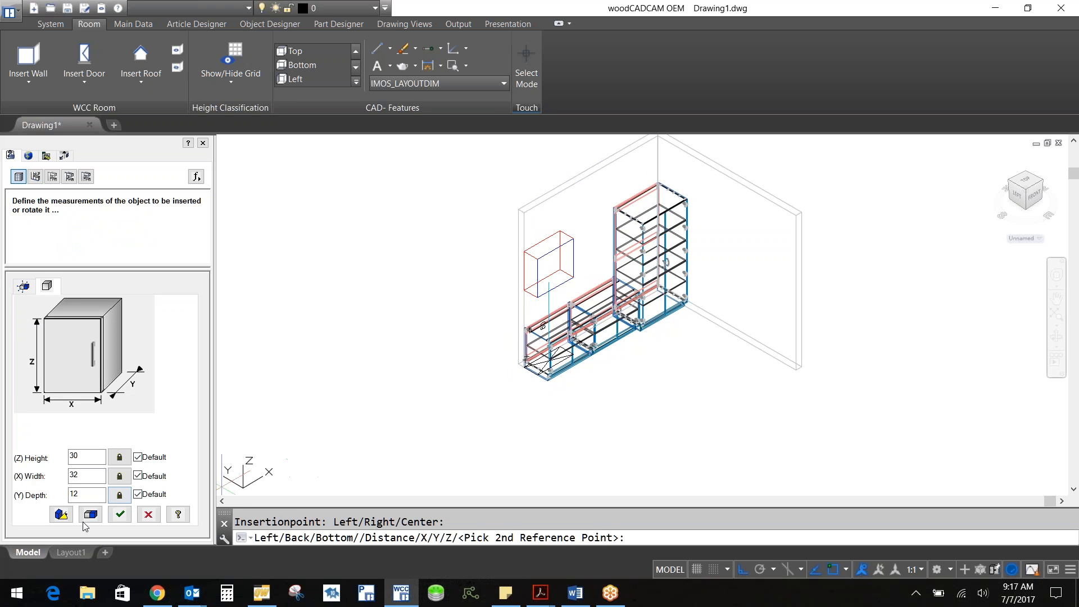
{"action": "left_click", "coordinate": [120, 514]}
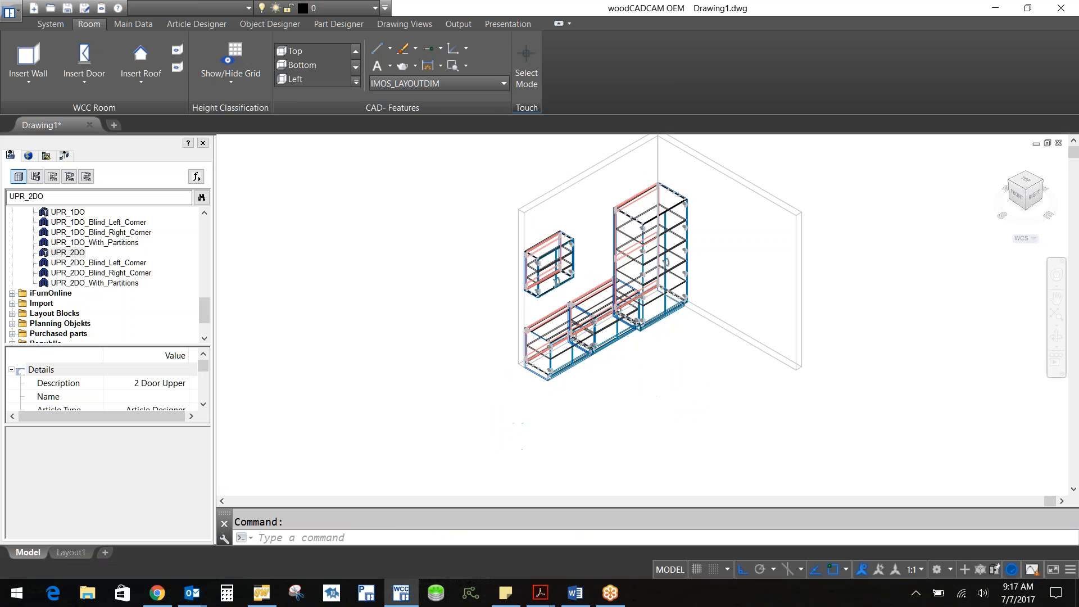
Generate a 2D plan view of the walls and all cabinets and place it to the left of the model.
{"action": "scroll", "coordinate": [535, 427], "scroll_direction": "down", "scroll_amount": 2}
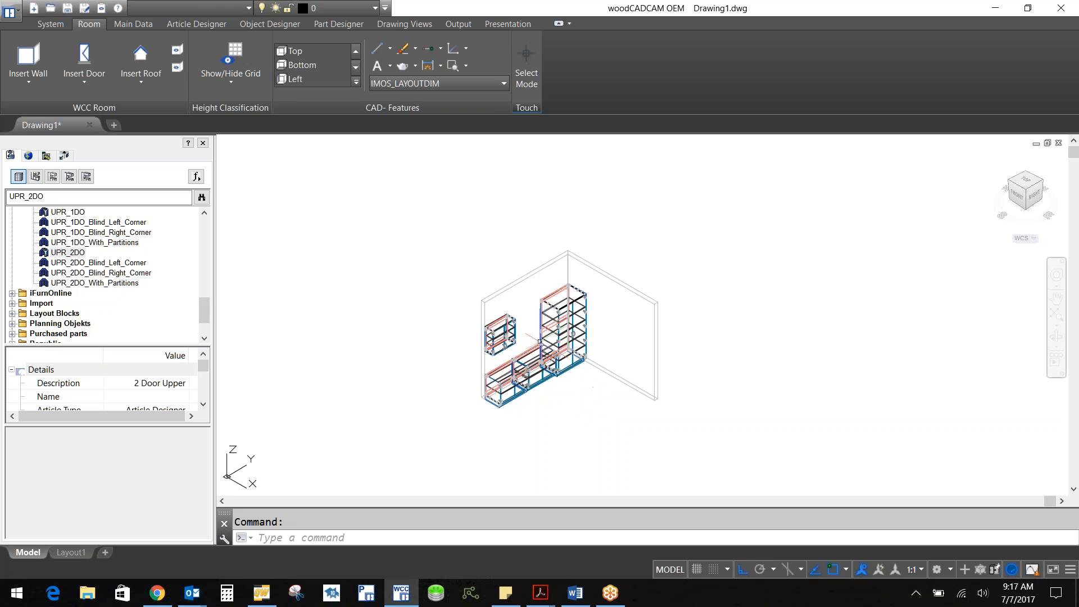
{"action": "left_click", "coordinate": [408, 24]}
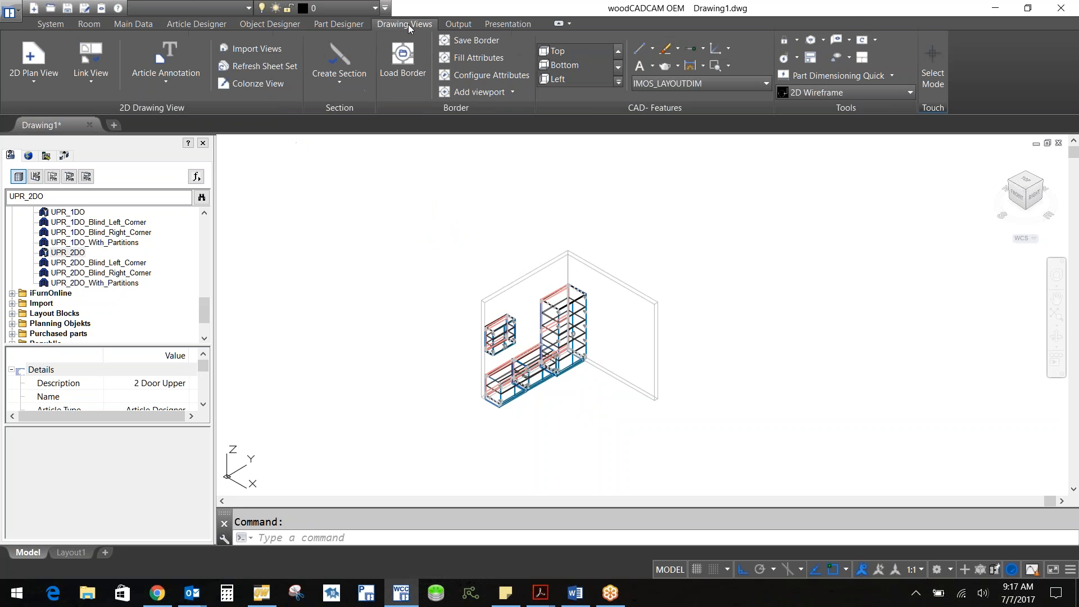
{"action": "left_click", "coordinate": [40, 53]}
{"action": "left_click", "coordinate": [718, 443]}
{"action": "left_click", "coordinate": [400, 216]}
{"action": "key", "text": "Return"}
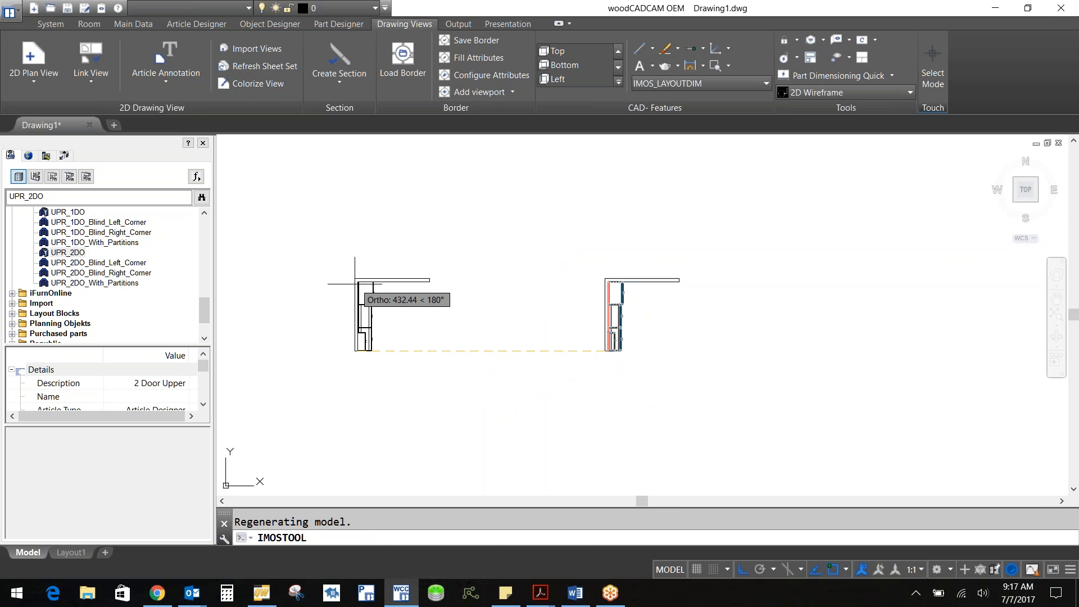
{"action": "left_click", "coordinate": [355, 284]}
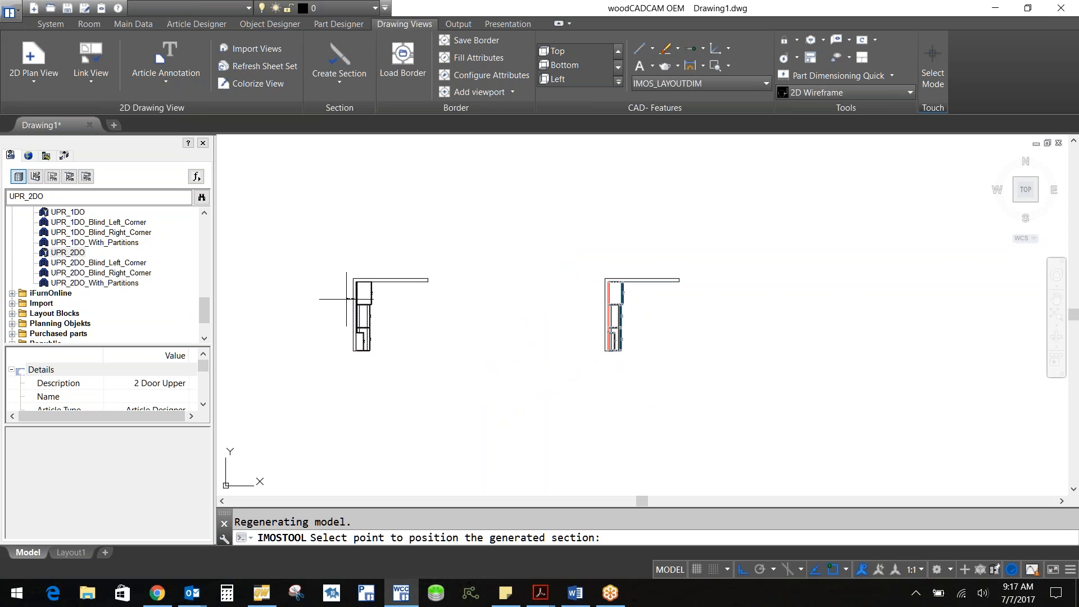
{"action": "left_click", "coordinate": [356, 224]}
{"action": "scroll", "coordinate": [363, 334], "scroll_direction": "up", "scroll_amount": 5}
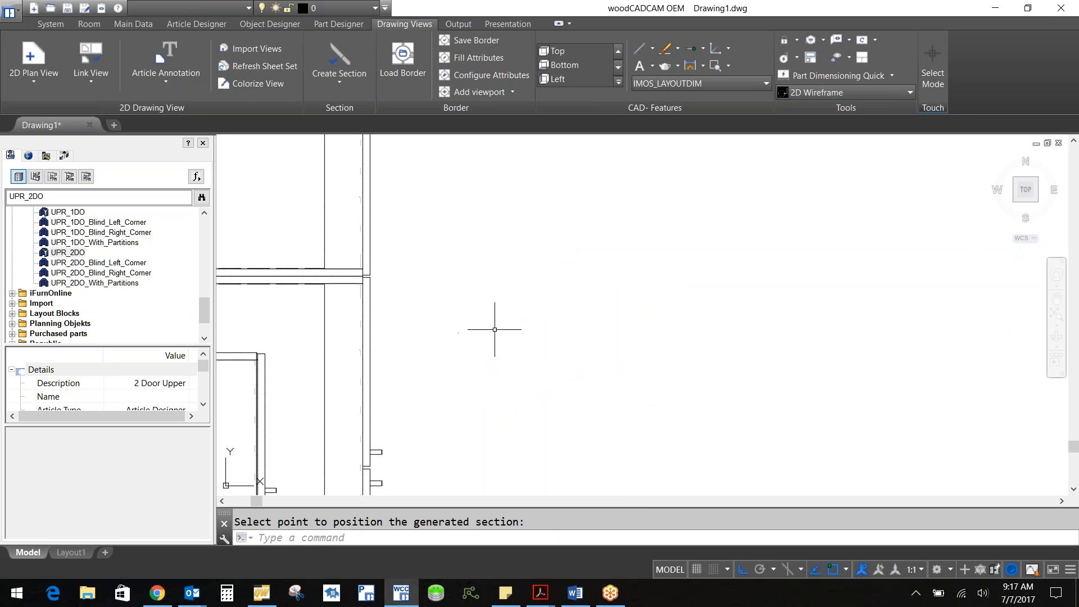
Generate a 2D elevation view of the cabinet wall from the plan view and place it to the left of the plan.
{"action": "scroll", "coordinate": [528, 327], "scroll_direction": "down", "scroll_amount": 5}
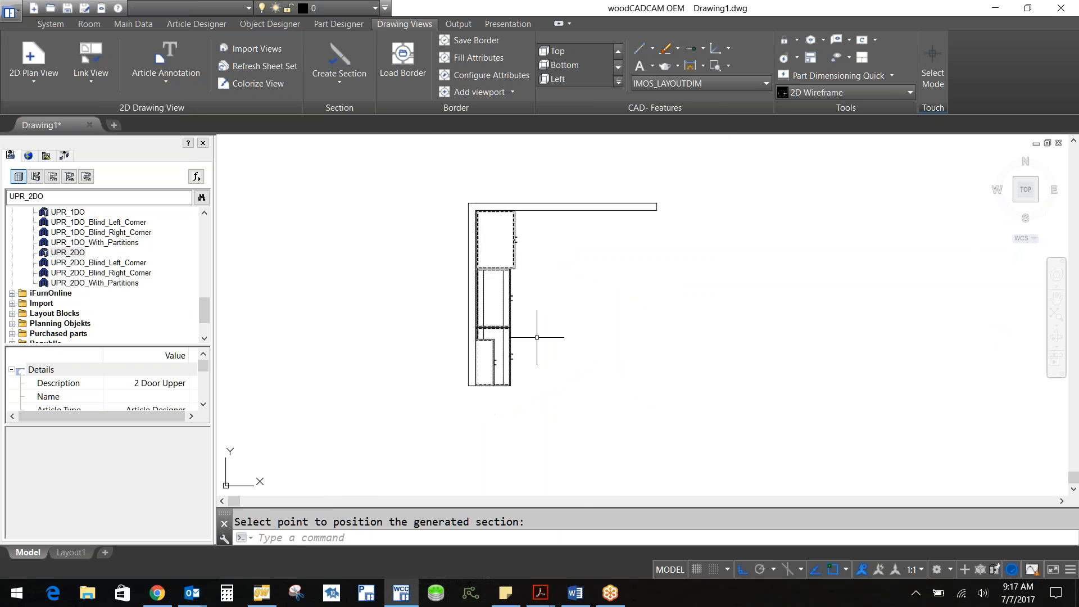
{"action": "scroll", "coordinate": [581, 330], "scroll_direction": "down", "scroll_amount": 2}
{"action": "middle_click_drag", "start_coordinate": [577, 321], "coordinate": [489, 365]}
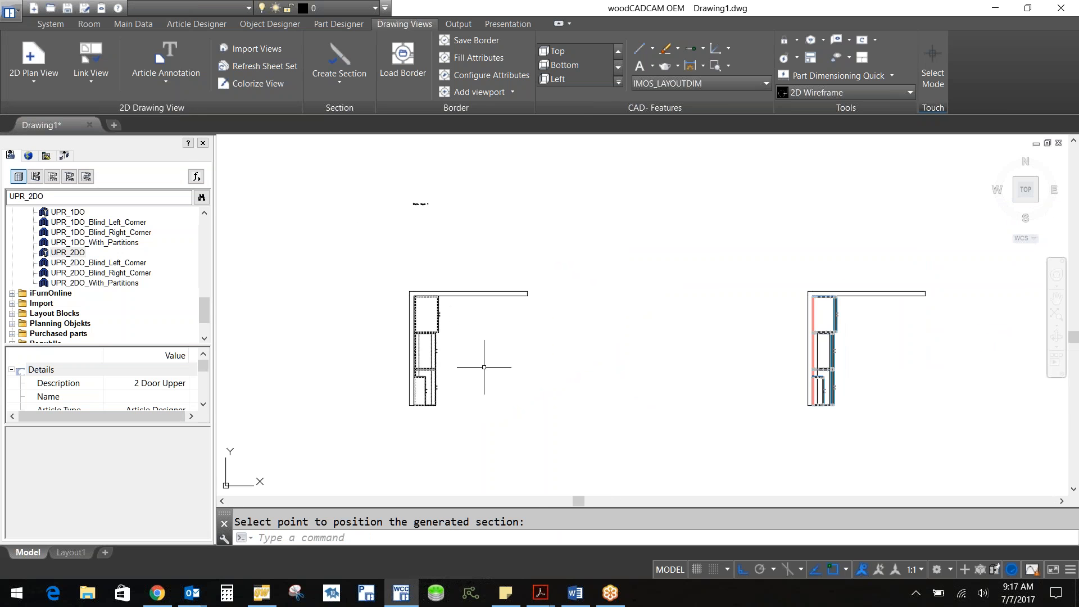
{"action": "left_click", "coordinate": [33, 83]}
{"action": "left_click", "coordinate": [57, 171]}
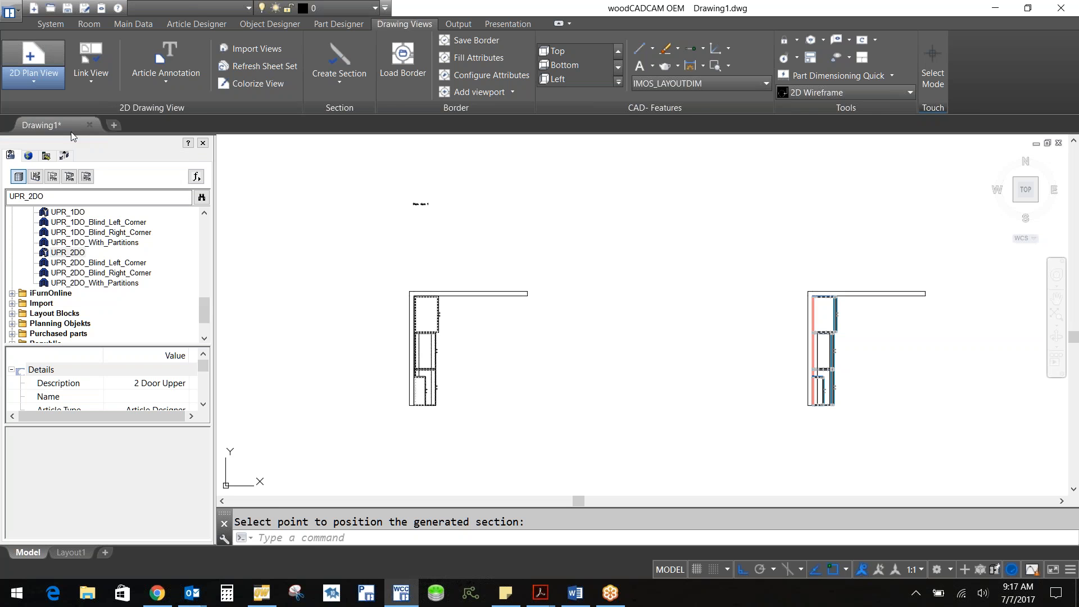
{"action": "left_click", "coordinate": [427, 349]}
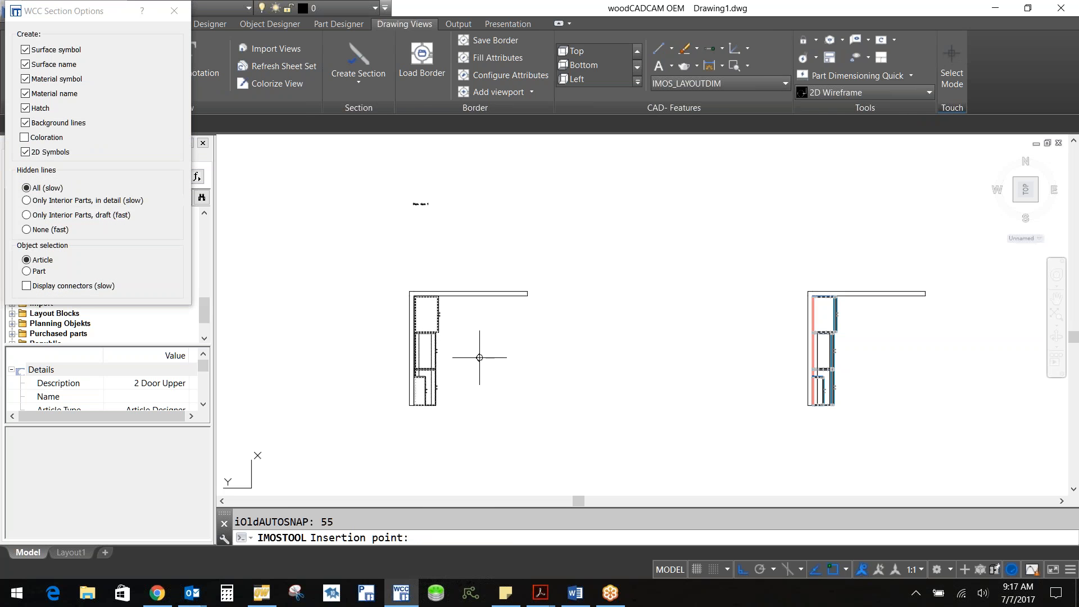
{"action": "left_click", "coordinate": [466, 350]}
{"action": "left_click", "coordinate": [474, 316]}
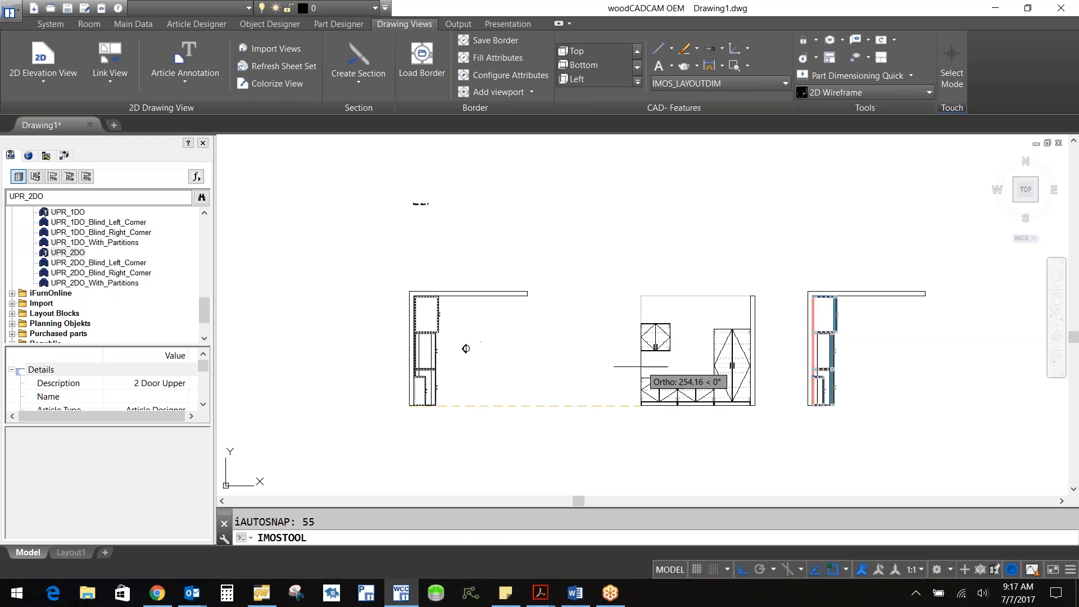
{"action": "scroll", "coordinate": [523, 372], "scroll_direction": "down", "scroll_amount": 2}
{"action": "left_click", "coordinate": [327, 376]}
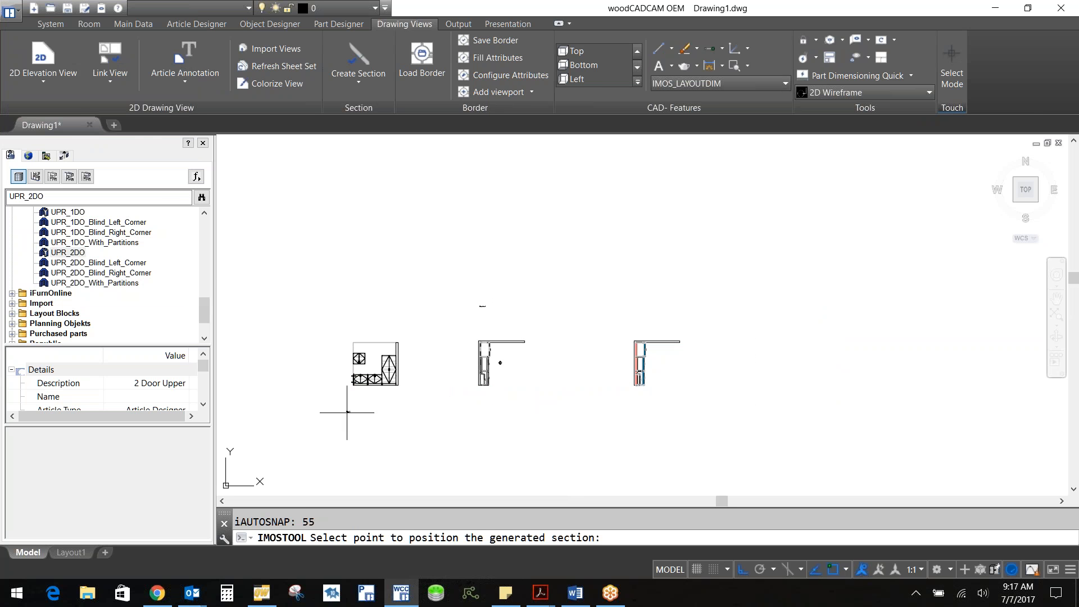
Start a section of the first base unit, the upper unit and the wall outline, with a vertical cutting line through both cabinets in the elevation.
{"action": "scroll", "coordinate": [365, 371], "scroll_direction": "up", "scroll_amount": 10}
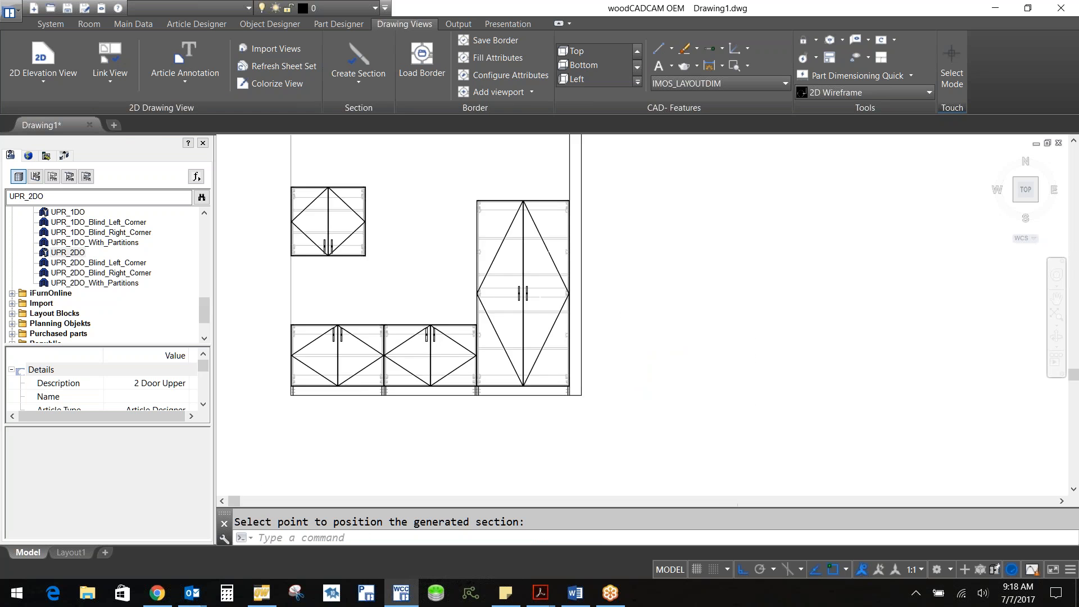
{"action": "scroll", "coordinate": [518, 355], "scroll_direction": "down", "scroll_amount": 8}
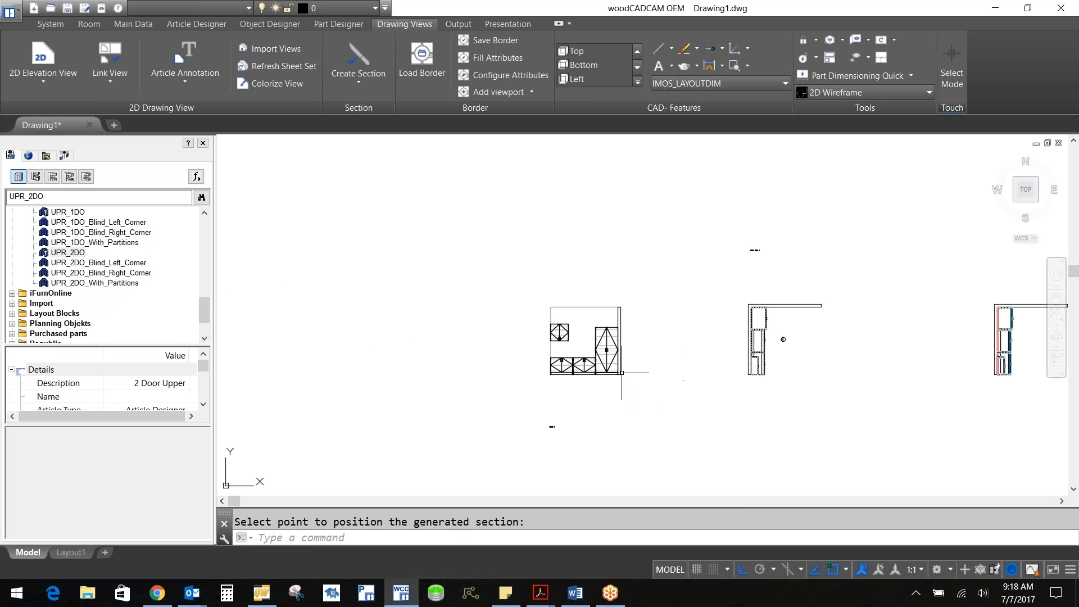
{"action": "left_click", "coordinate": [370, 70]}
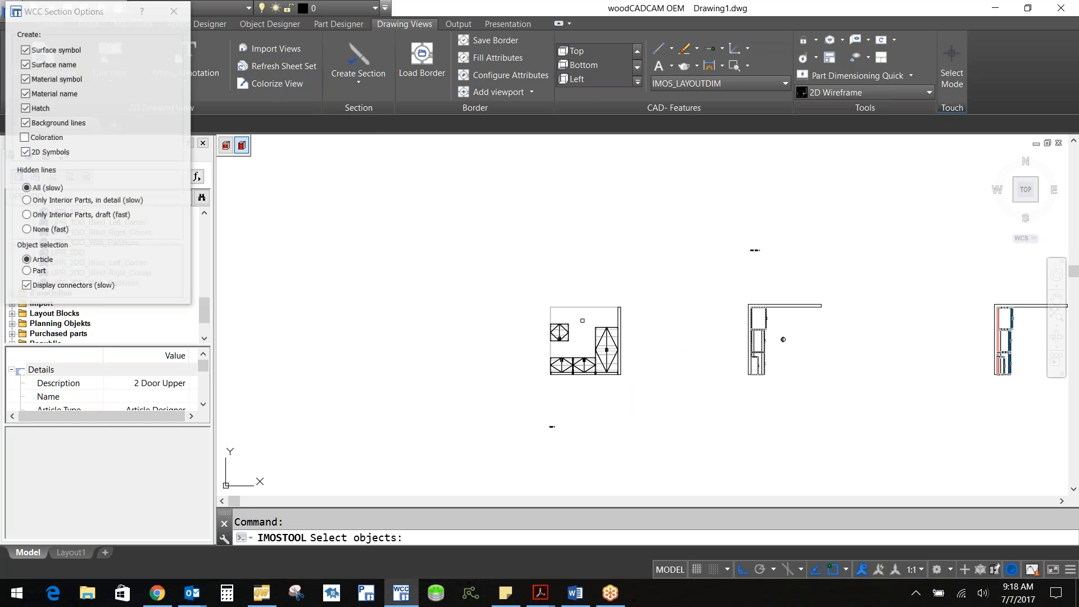
{"action": "left_click", "coordinate": [559, 354]}
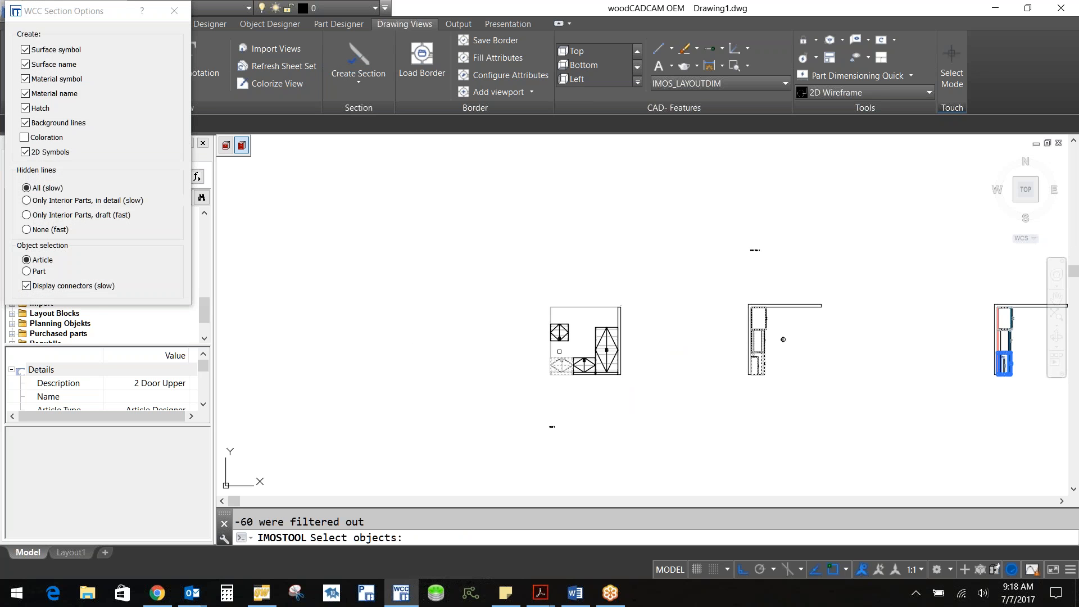
{"action": "left_click", "coordinate": [561, 334]}
{"action": "left_click", "coordinate": [561, 307]}
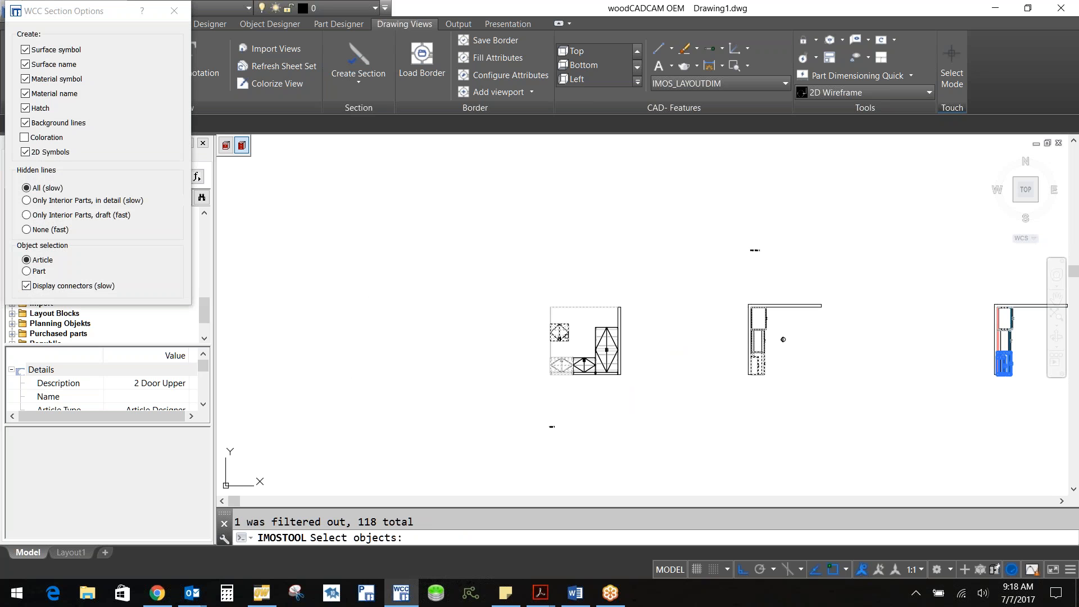
{"action": "key", "text": "Return"}
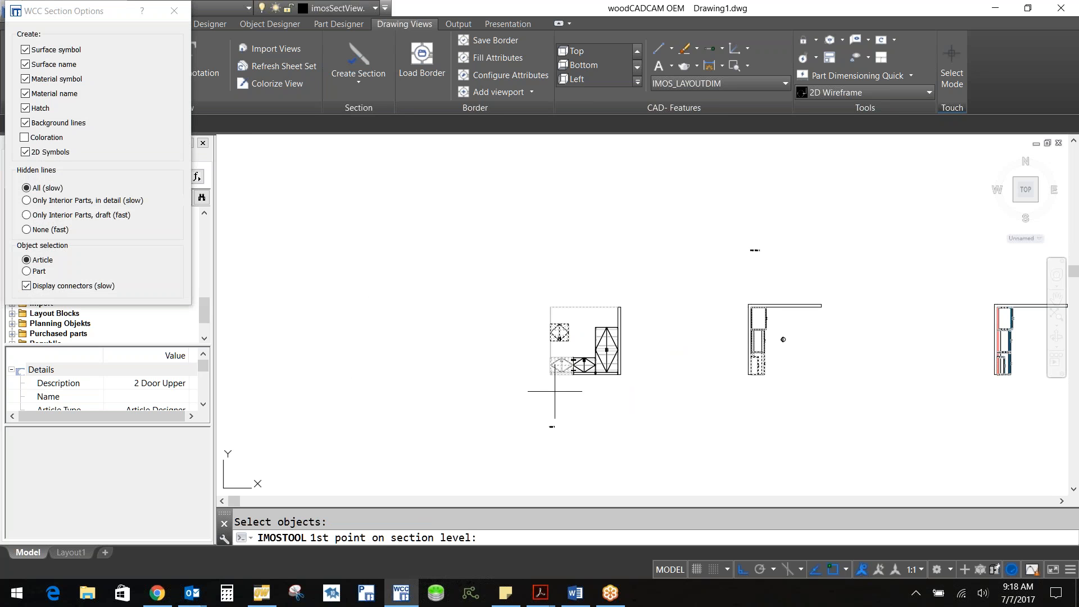
{"action": "left_click", "coordinate": [559, 392]}
{"action": "left_click", "coordinate": [559, 272]}
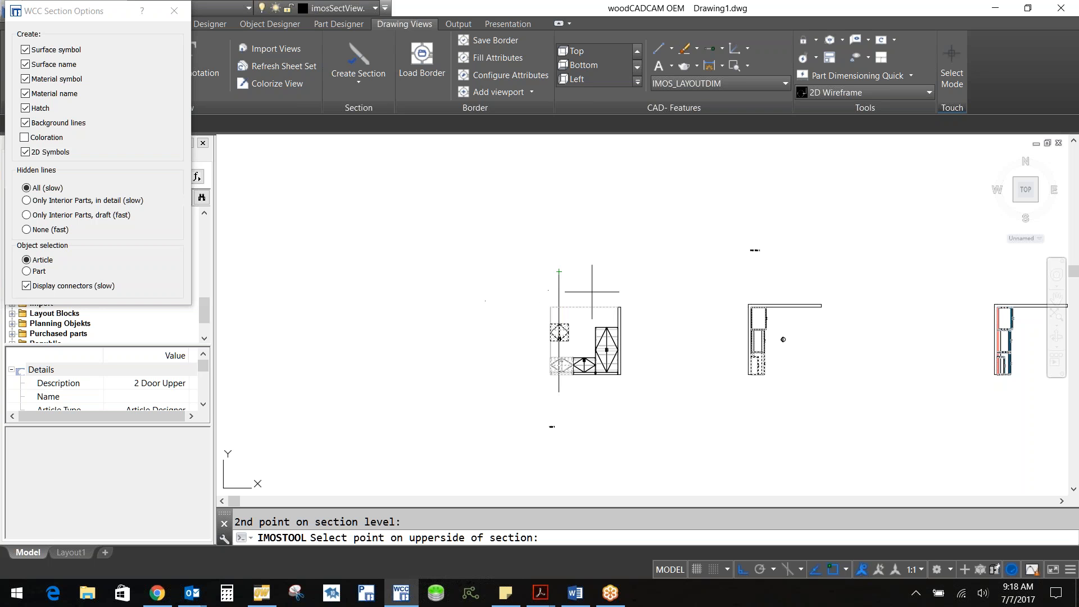
{"action": "left_click", "coordinate": [540, 284]}
Accept the default section name A and place the generated section to the left of the elevation view.
{"action": "key", "text": "Return"}
{"action": "key", "text": "Return"}
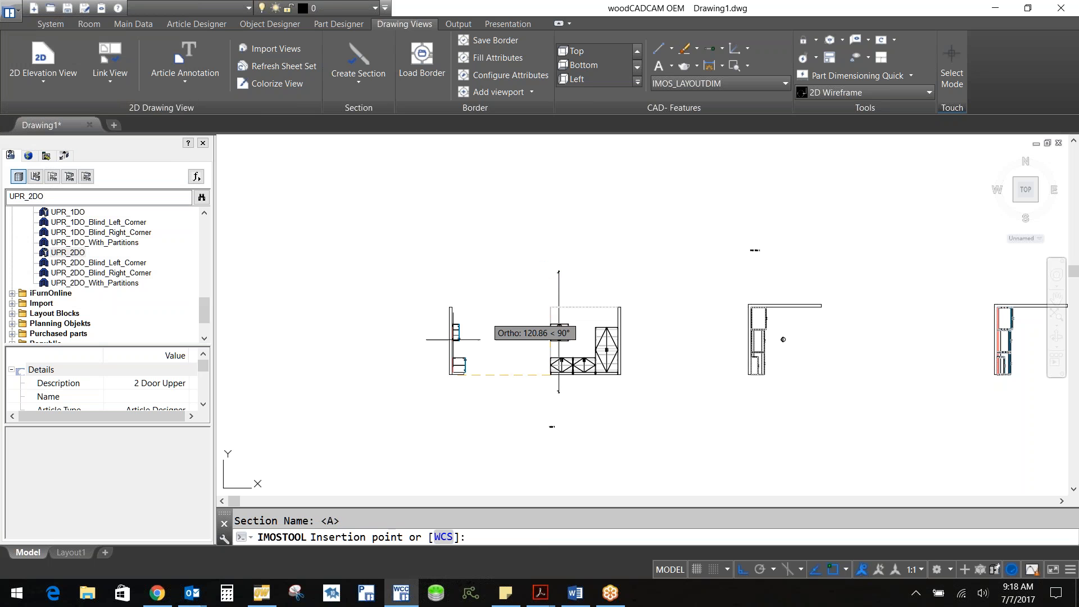
{"action": "left_click", "coordinate": [427, 371]}
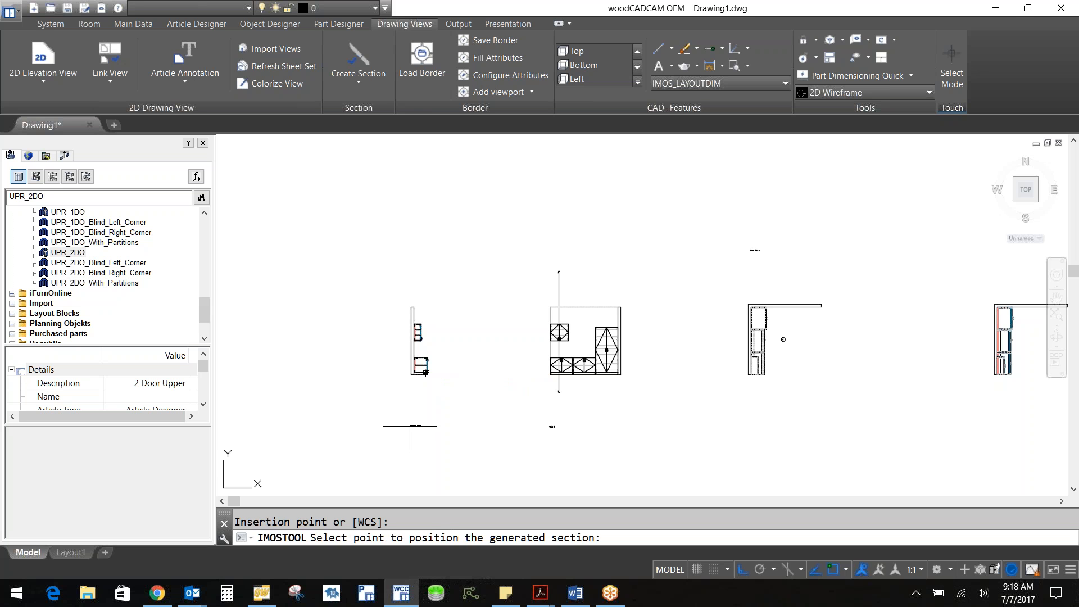
{"action": "left_click", "coordinate": [405, 405]}
Examine the section's hatching, material labels and hinge details around the base unit's bottom panel and toe kick.
{"action": "scroll", "coordinate": [411, 367], "scroll_direction": "up", "scroll_amount": 3}
{"action": "scroll", "coordinate": [589, 446], "scroll_direction": "up", "scroll_amount": 4}
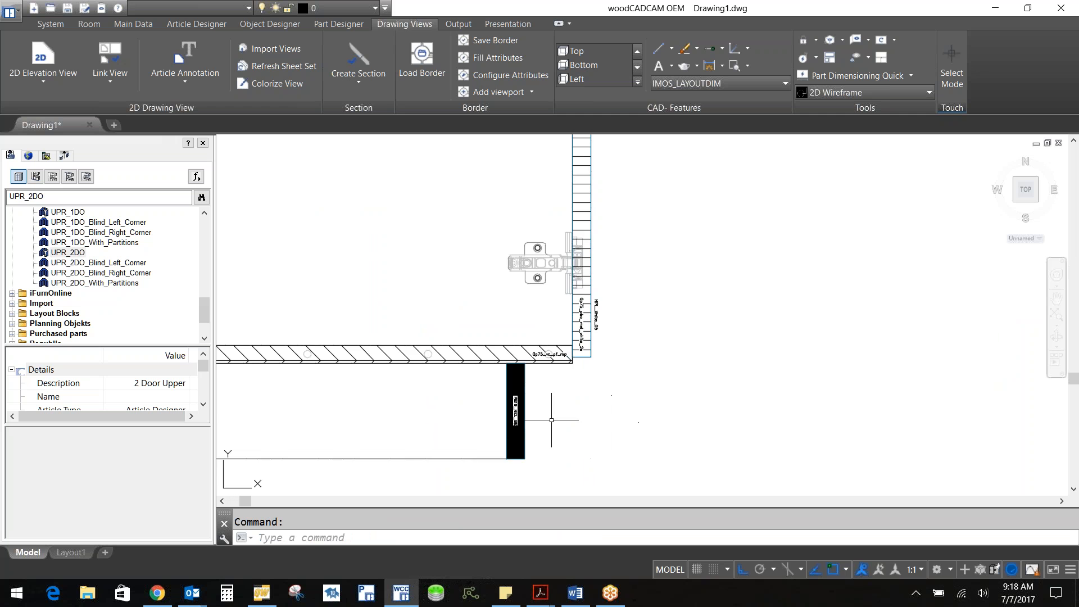
{"action": "scroll", "coordinate": [621, 411], "scroll_direction": "up", "scroll_amount": 2}
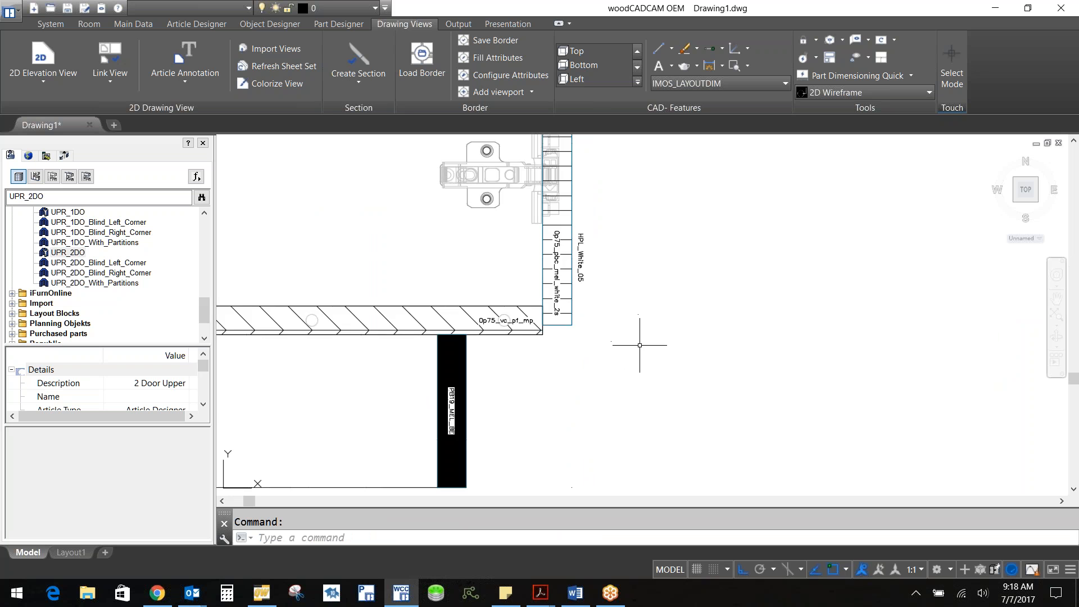
{"action": "scroll", "coordinate": [641, 342], "scroll_direction": "down", "scroll_amount": 4}
{"action": "scroll", "coordinate": [675, 309], "scroll_direction": "down", "scroll_amount": 2}
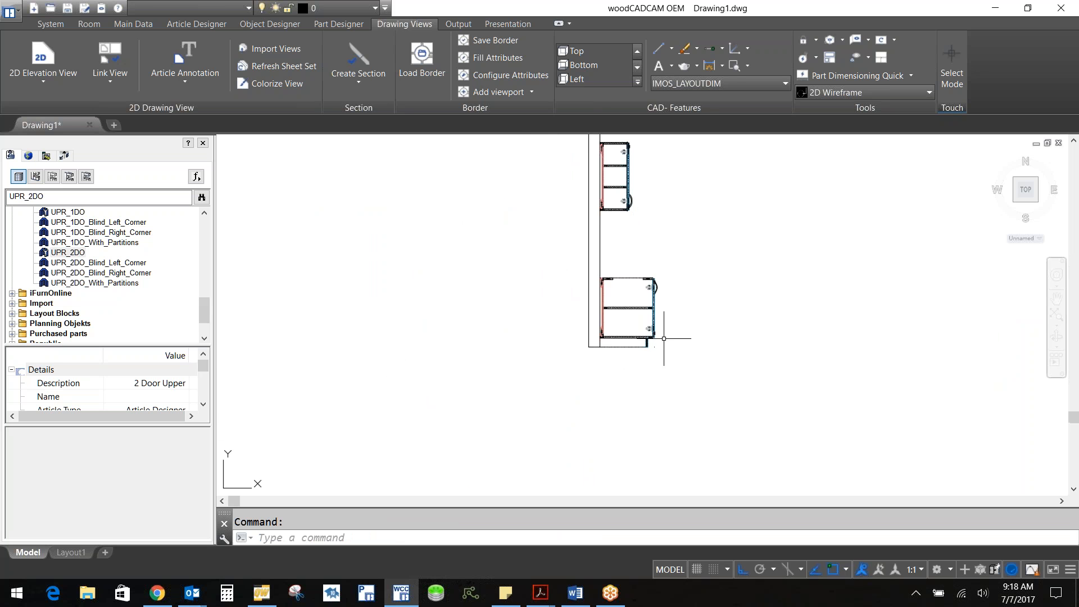
{"action": "middle_click_drag", "start_coordinate": [712, 321], "coordinate": [623, 364]}
{"action": "scroll", "coordinate": [621, 361], "scroll_direction": "down", "scroll_amount": 1}
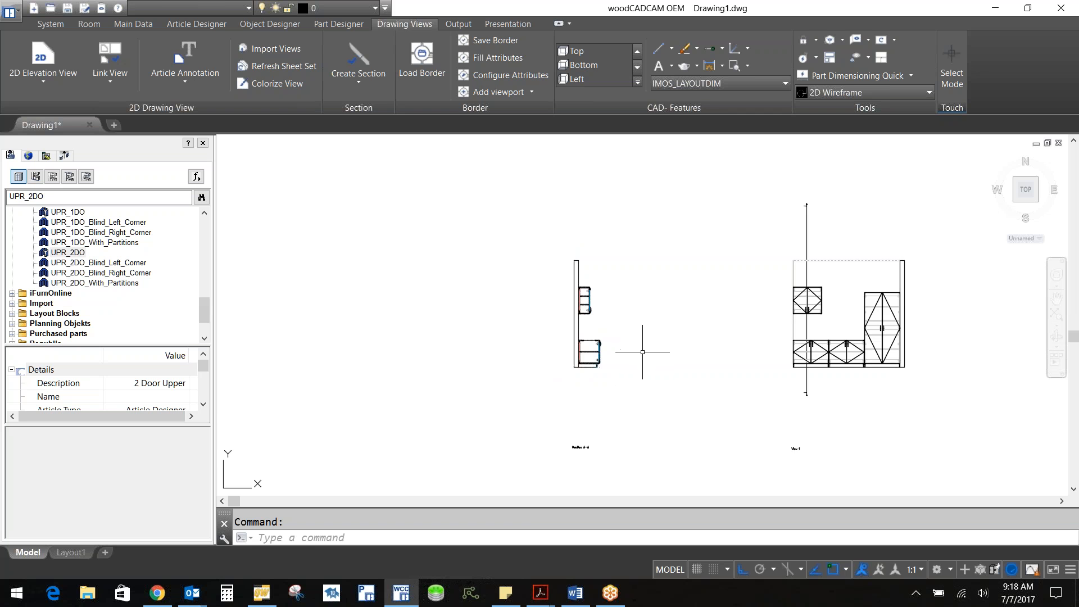
Apply Section Dimensioning to the section view of the base and upper units.
{"action": "mouse_move", "coordinate": [689, 371]}
{"action": "middle_mouse_down"}
{"action": "mouse_move", "coordinate": [636, 371]}
{"action": "mouse_move", "coordinate": [569, 344]}
{"action": "middle_mouse_up"}
{"action": "left_click", "coordinate": [358, 78]}
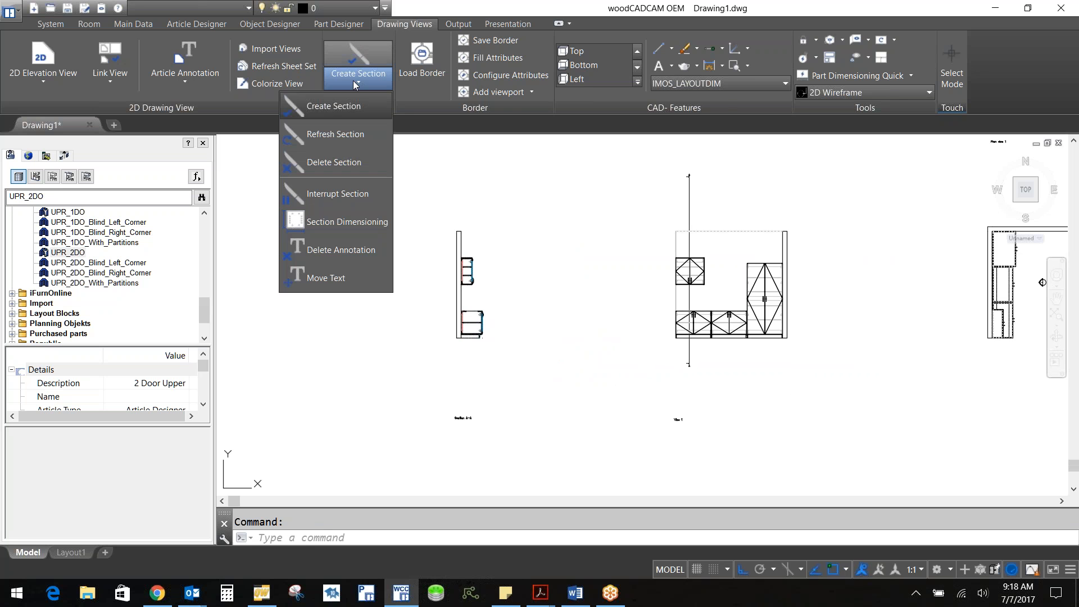
{"action": "left_click", "coordinate": [337, 222]}
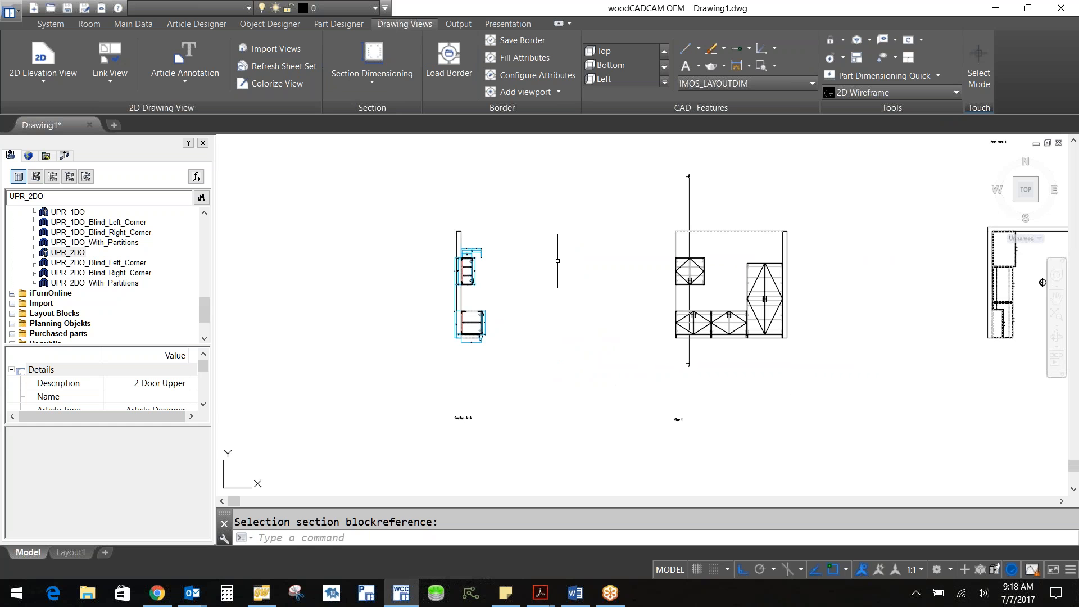
Apply View Dimensioning to the elevation view and the plan view.
{"action": "left_click", "coordinate": [57, 85]}
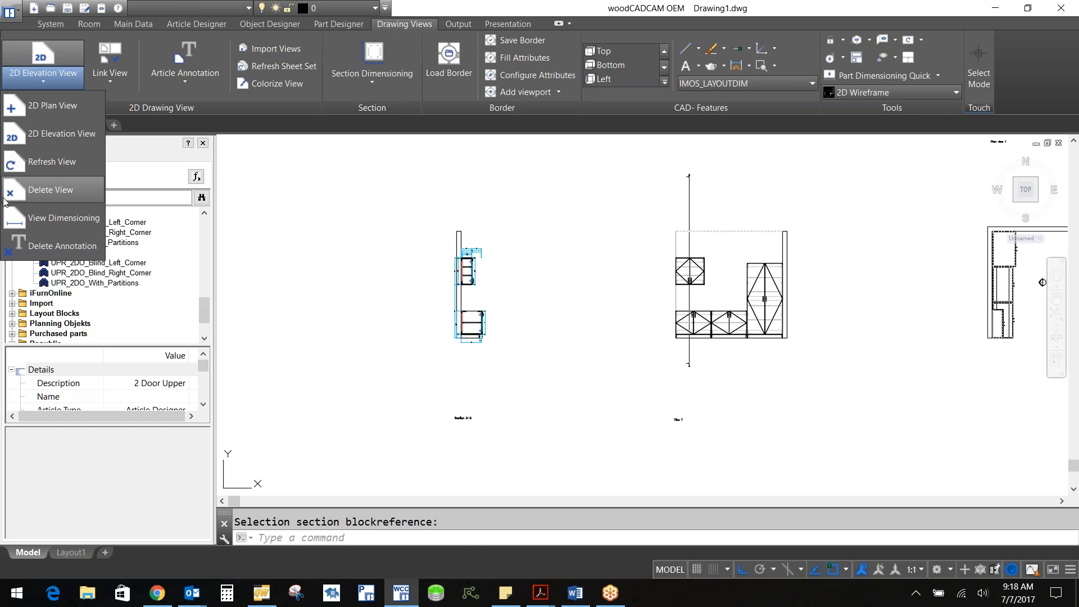
{"action": "left_click", "coordinate": [48, 222]}
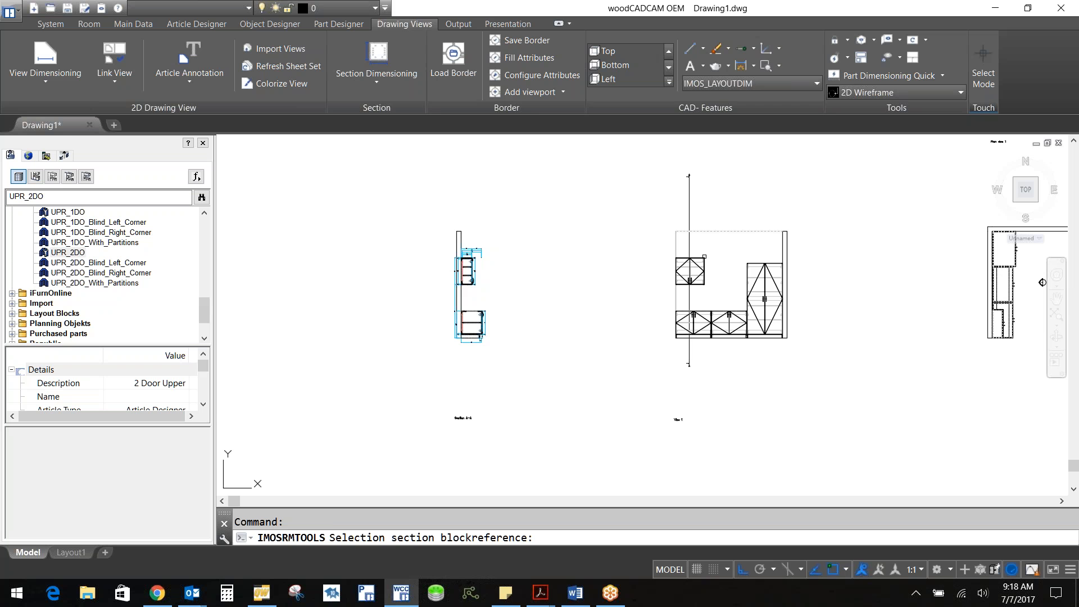
{"action": "left_click", "coordinate": [702, 259]}
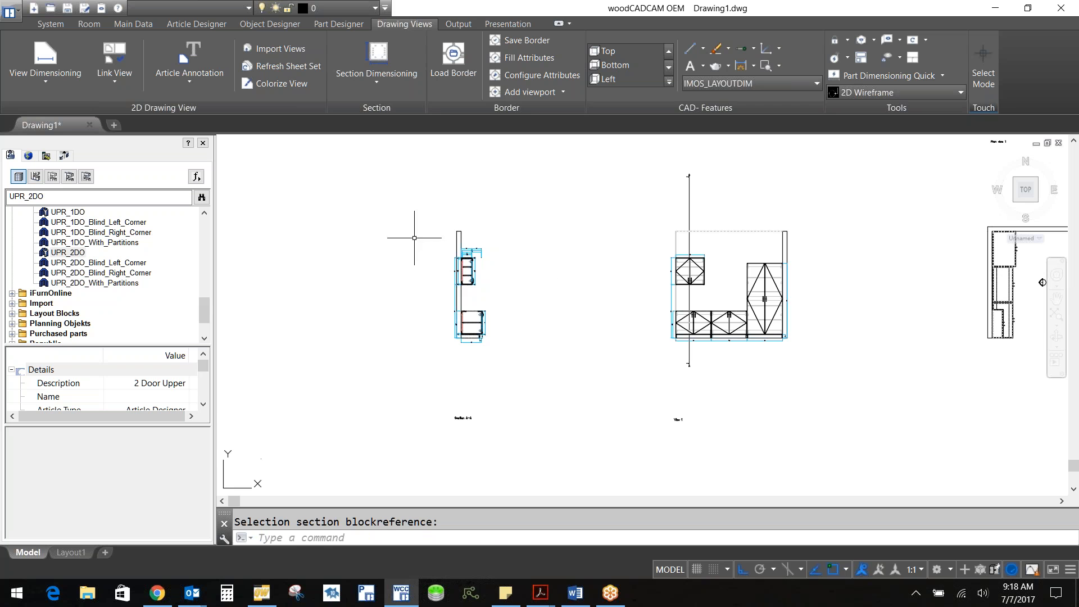
{"action": "left_click", "coordinate": [48, 59]}
{"action": "scroll", "coordinate": [558, 301], "scroll_direction": "down", "scroll_amount": 6}
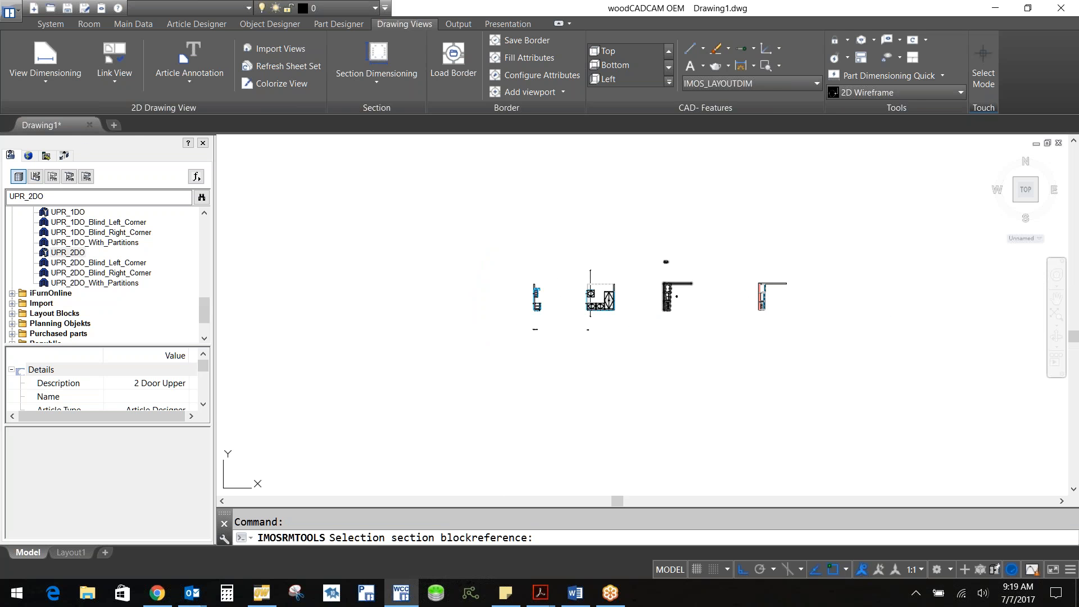
{"action": "left_click", "coordinate": [667, 300]}
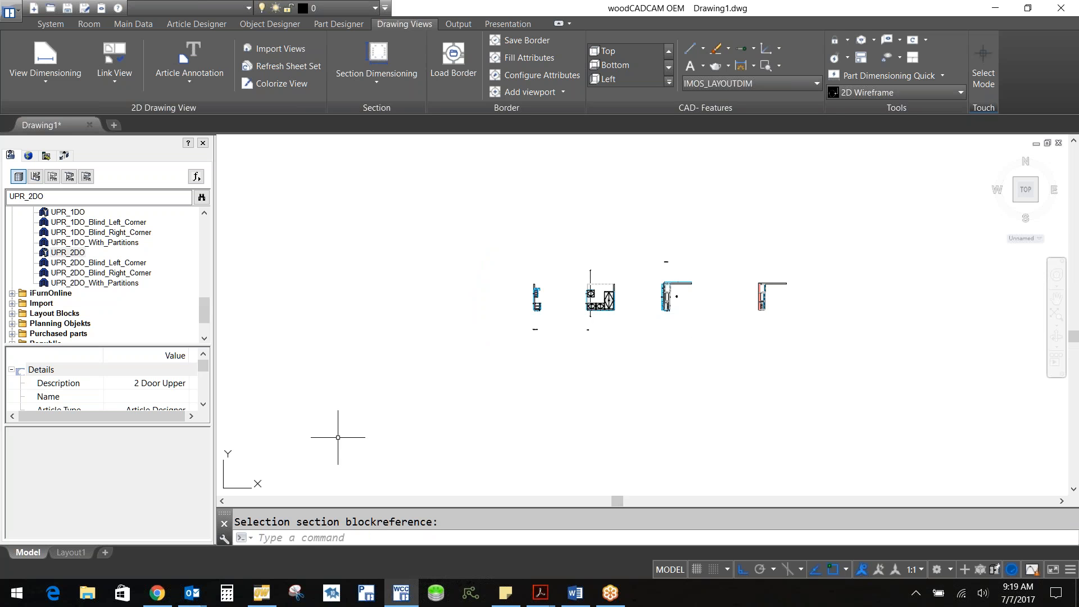
Insert the DIN-A0 drawing border on a new layout and activate its upper-left viewport.
{"action": "left_click", "coordinate": [453, 56]}
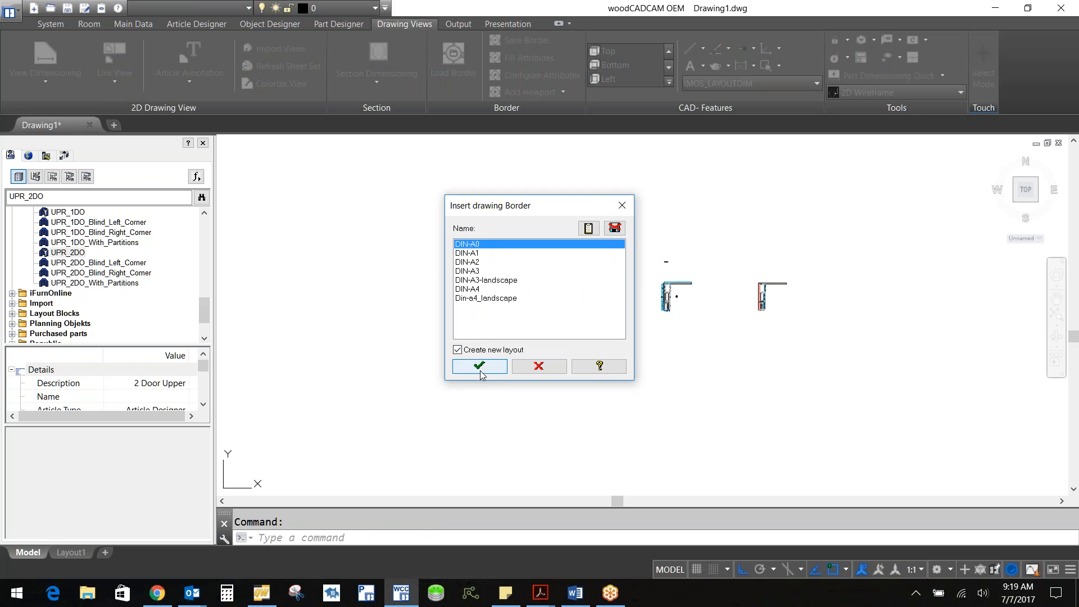
{"action": "left_click", "coordinate": [480, 365]}
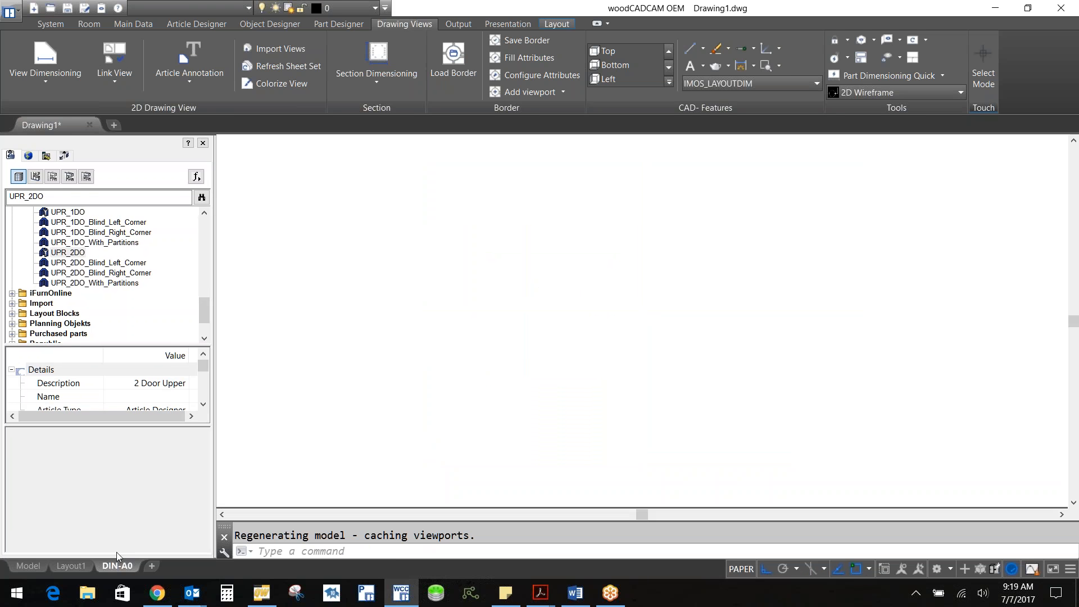
{"action": "double_click", "coordinate": [527, 260]}
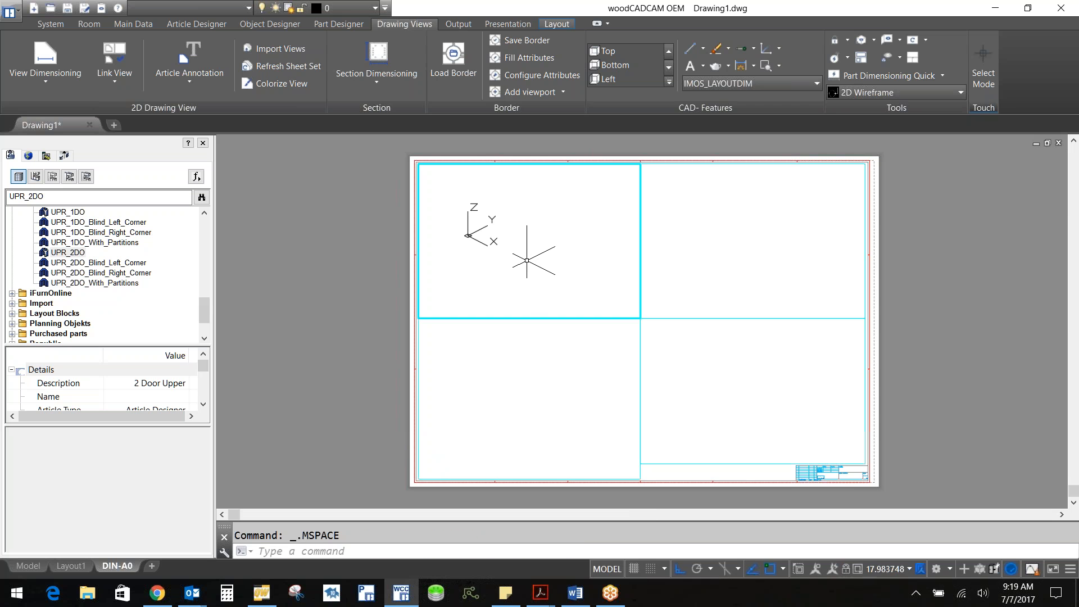
{"action": "type", "text": "z"}
{"action": "key", "text": "Return"}
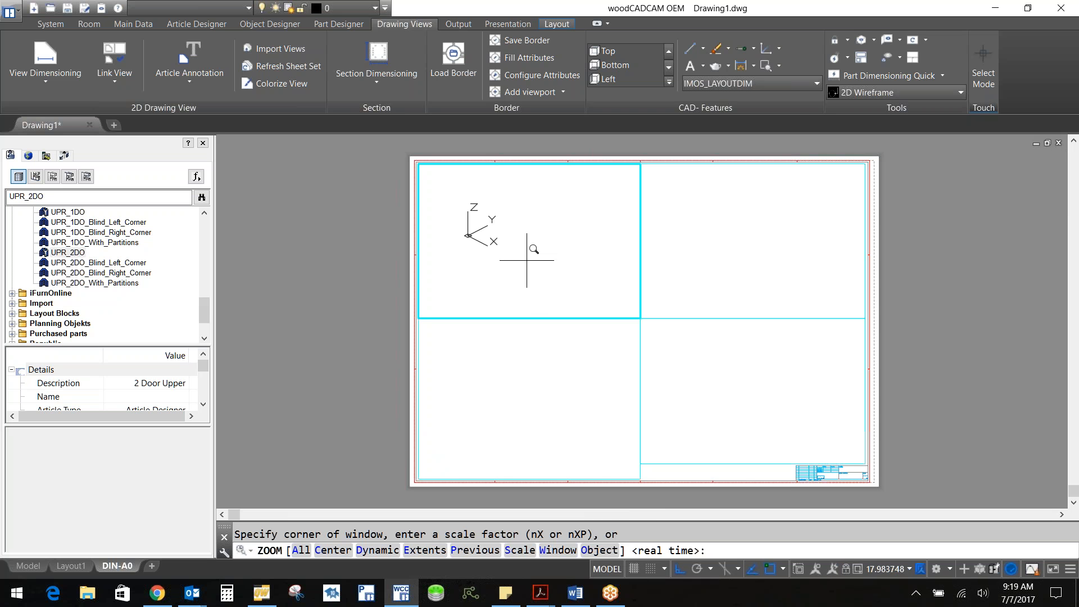
{"action": "key", "text": "Escape"}
Zoom the upper-left viewport to its extents and link the cabinet elevation view to it.
{"action": "type", "text": "z"}
{"action": "key", "text": "Return"}
{"action": "type", "text": "e"}
{"action": "key", "text": "Return"}
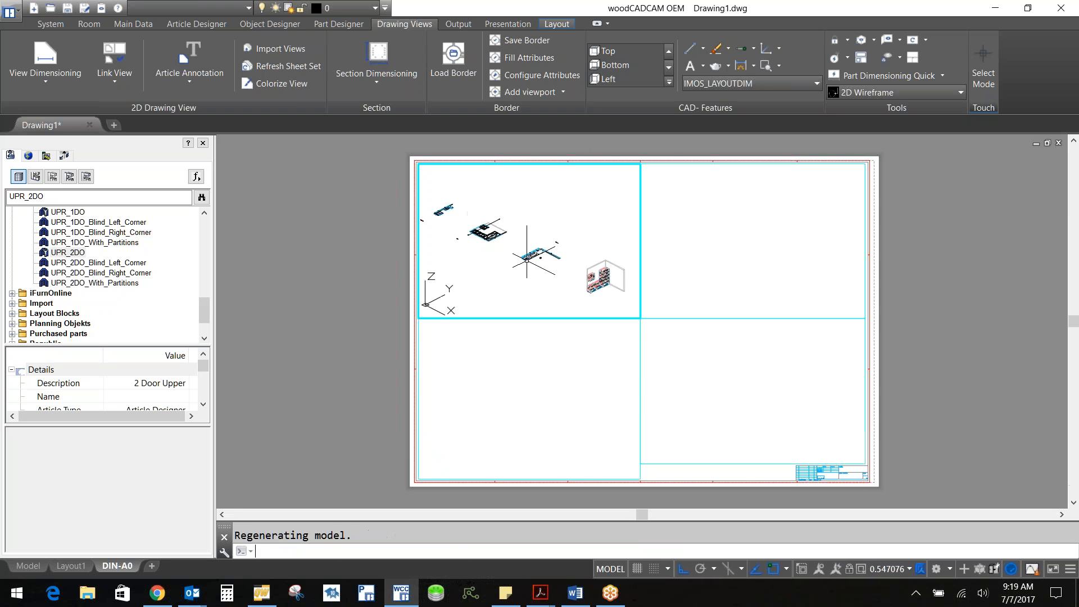
{"action": "left_click", "coordinate": [119, 52]}
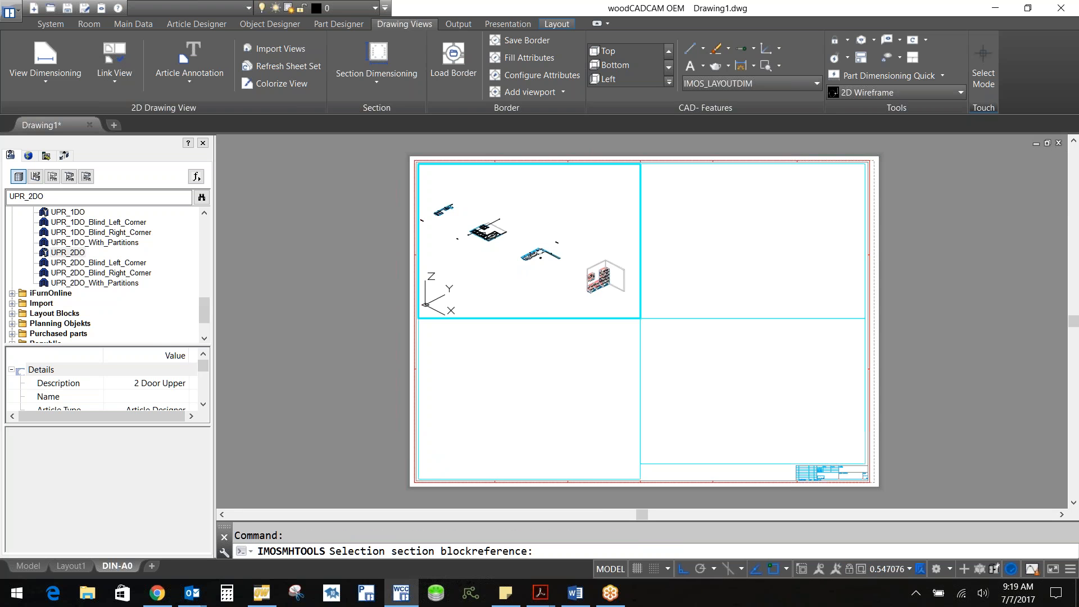
{"action": "left_click", "coordinate": [484, 236]}
Zoom the upper-right viewport to its extents and link the plan view to it.
{"action": "left_click", "coordinate": [755, 258]}
{"action": "type", "text": "z"}
{"action": "key", "text": "Return"}
{"action": "type", "text": "e"}
{"action": "key", "text": "Return"}
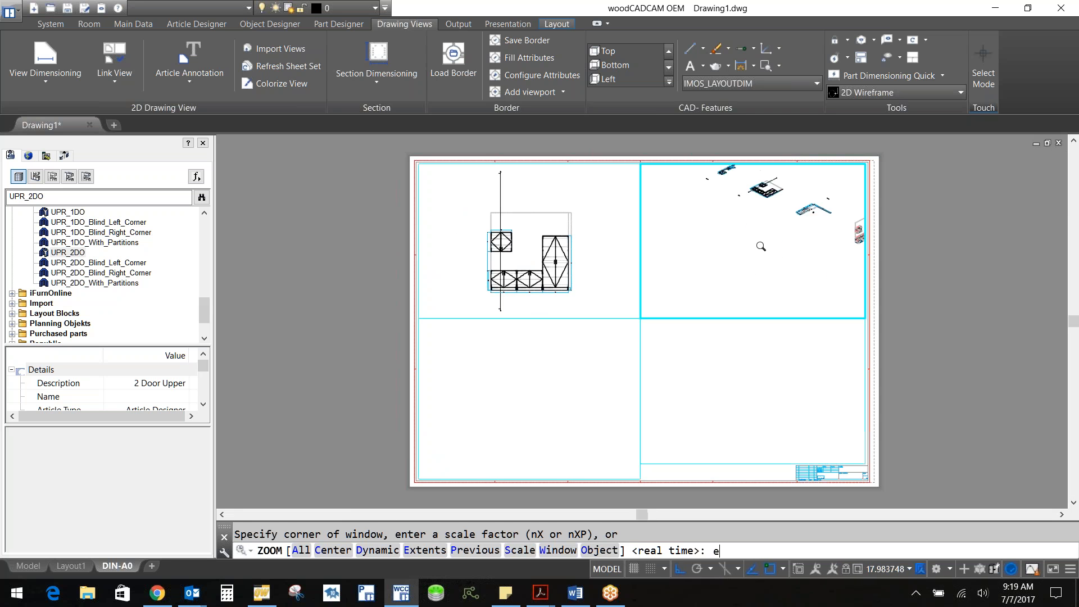
{"action": "left_click", "coordinate": [121, 54]}
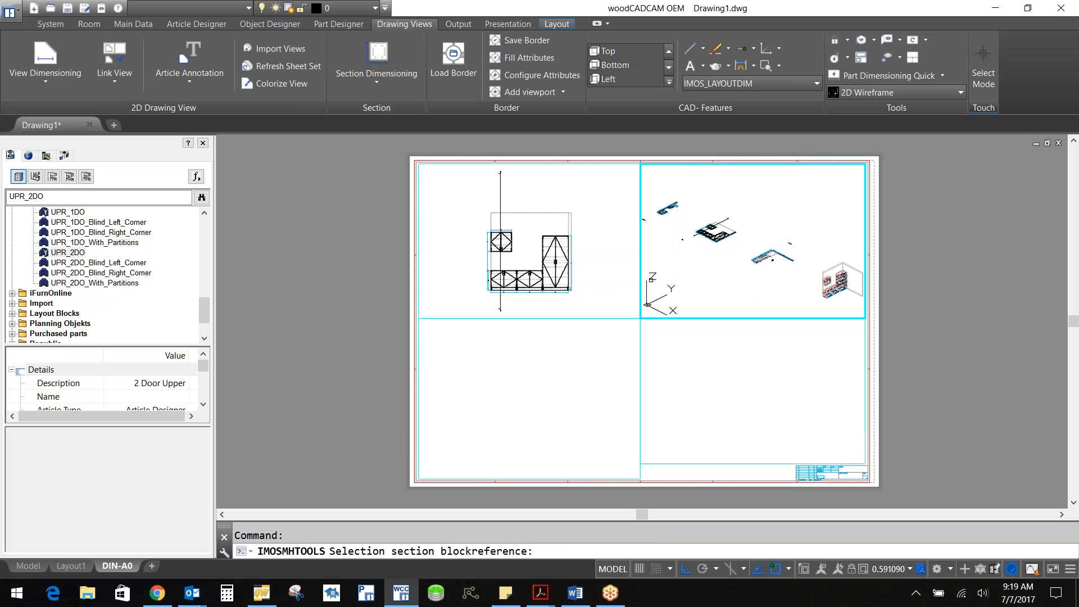
{"action": "left_click", "coordinate": [773, 255]}
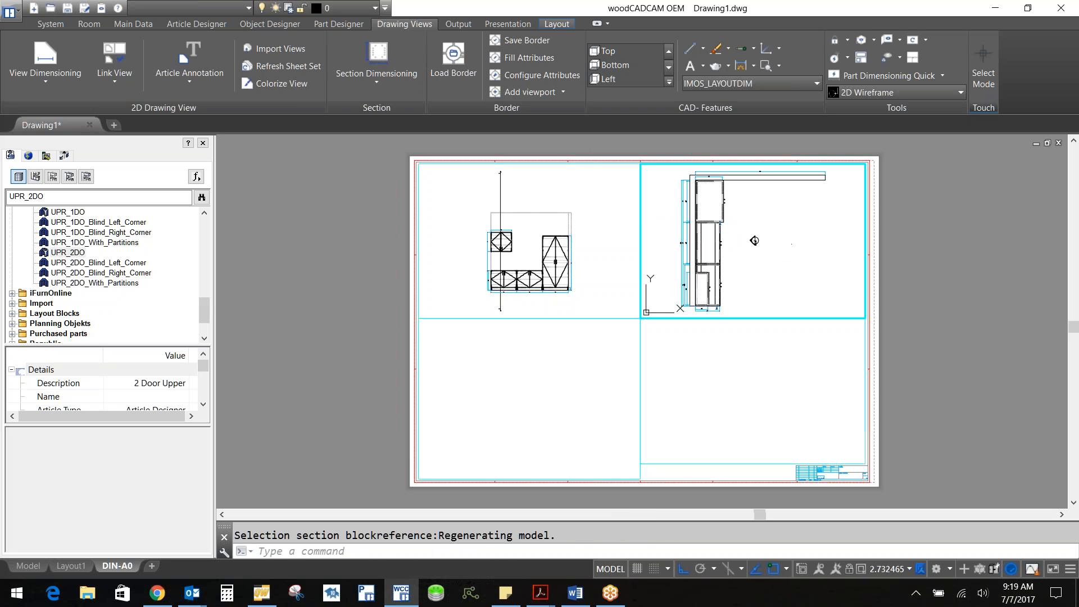
Zoom the lower-left viewport to its extents and link the cabinet section view to it.
{"action": "left_click", "coordinate": [511, 405]}
{"action": "type", "text": "z"}
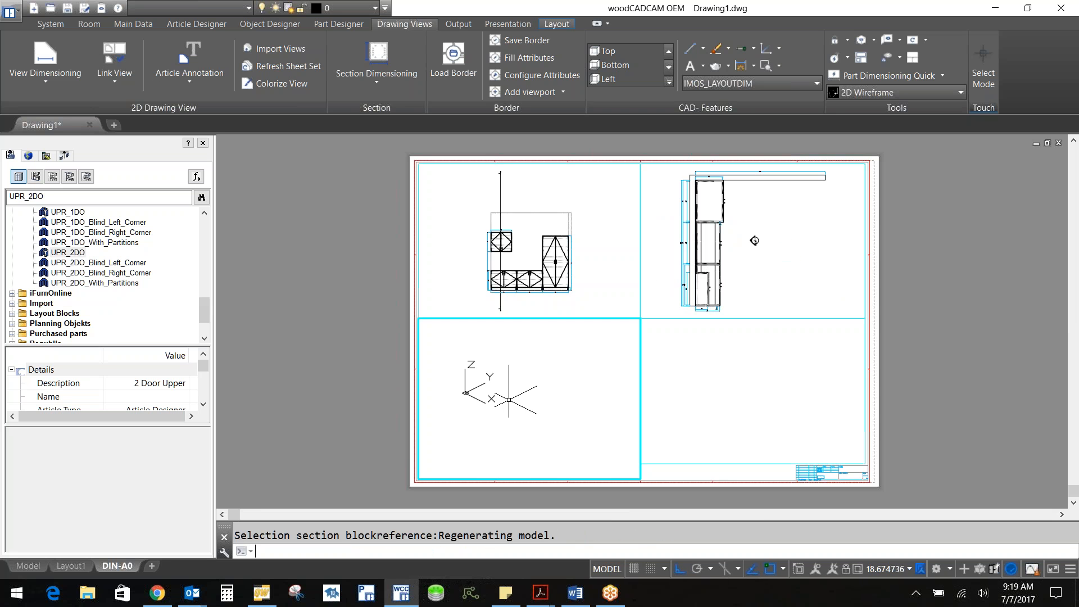
{"action": "key", "text": "Return"}
{"action": "type", "text": "e"}
{"action": "key", "text": "Return"}
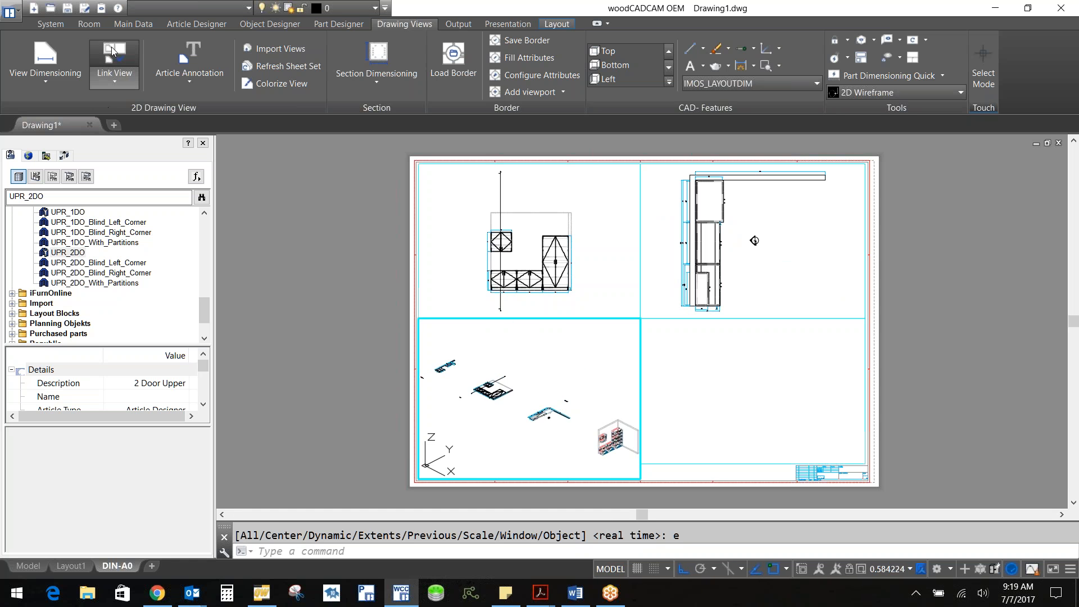
{"action": "left_click", "coordinate": [115, 56]}
{"action": "left_click", "coordinate": [754, 240]}
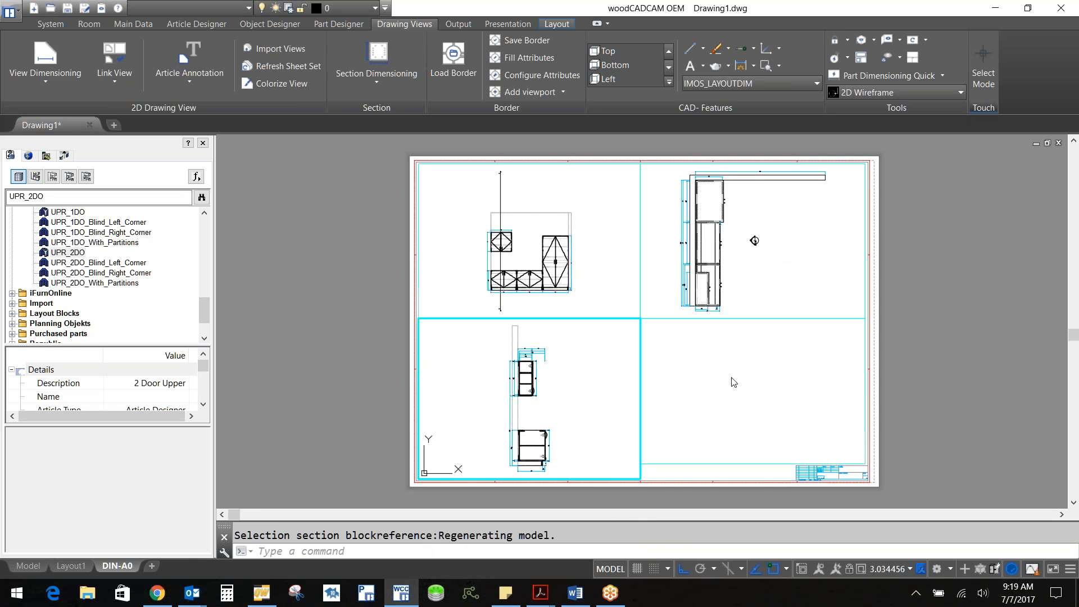
Activate the empty lower-right viewport and zoom it to its extents.
{"action": "left_click", "coordinate": [764, 374]}
{"action": "type", "text": "z"}
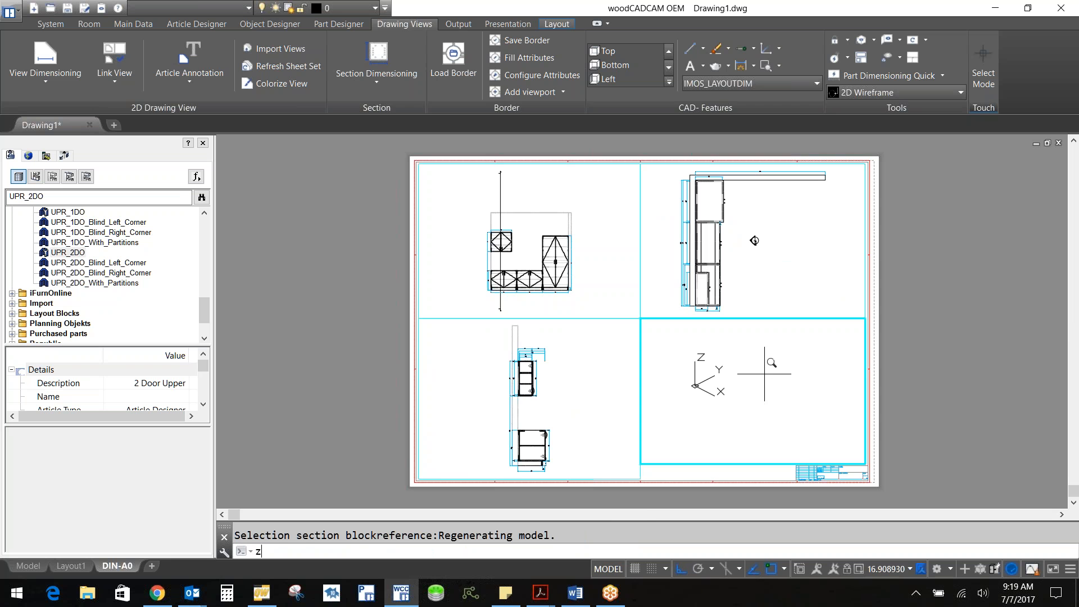
{"action": "key", "text": "Return"}
{"action": "type", "text": "e"}
{"action": "key", "text": "Return"}
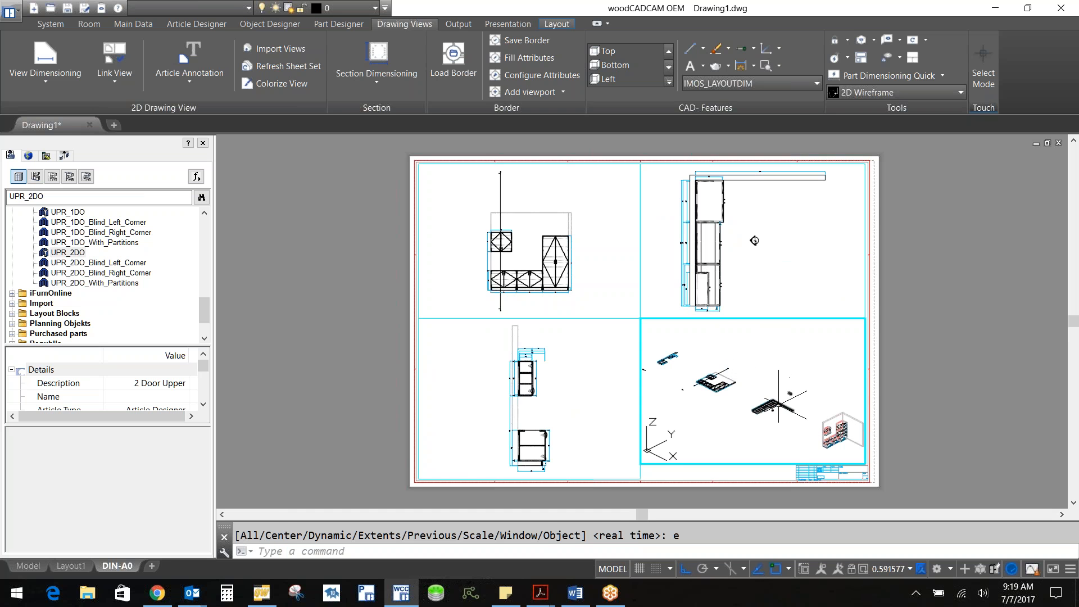
Frame the isometric 3D room with its cabinets so that it fills the lower-right viewport.
{"action": "left_click", "coordinate": [786, 415]}
{"action": "left_click", "coordinate": [776, 443]}
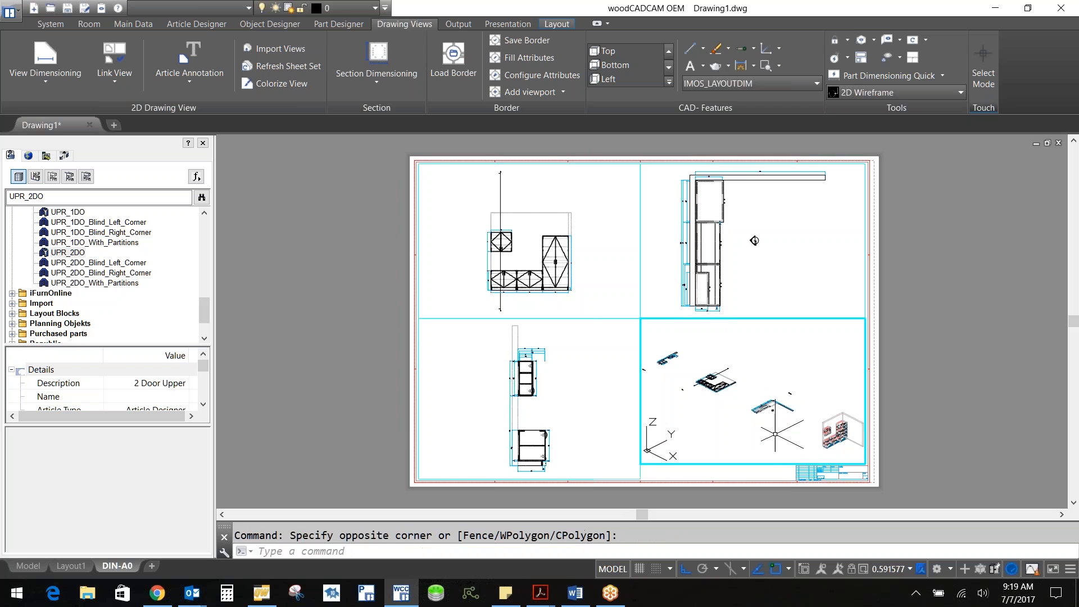
{"action": "middle_click_drag", "start_coordinate": [806, 406], "coordinate": [795, 398]}
{"action": "scroll", "coordinate": [795, 399], "scroll_direction": "up", "scroll_amount": 4}
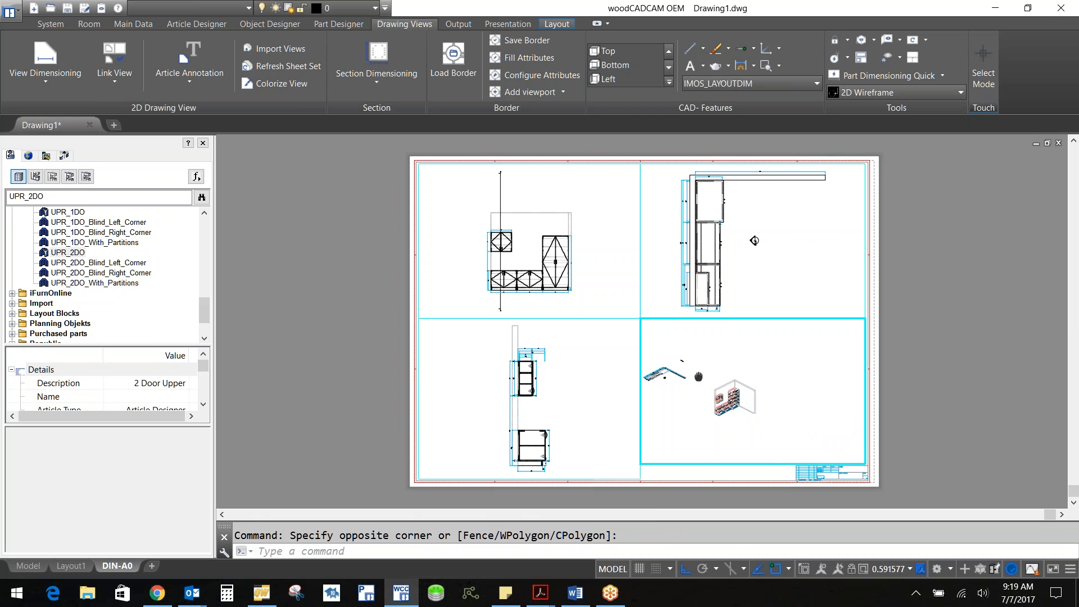
{"action": "left_click", "coordinate": [798, 411]}
{"action": "left_click", "coordinate": [775, 419]}
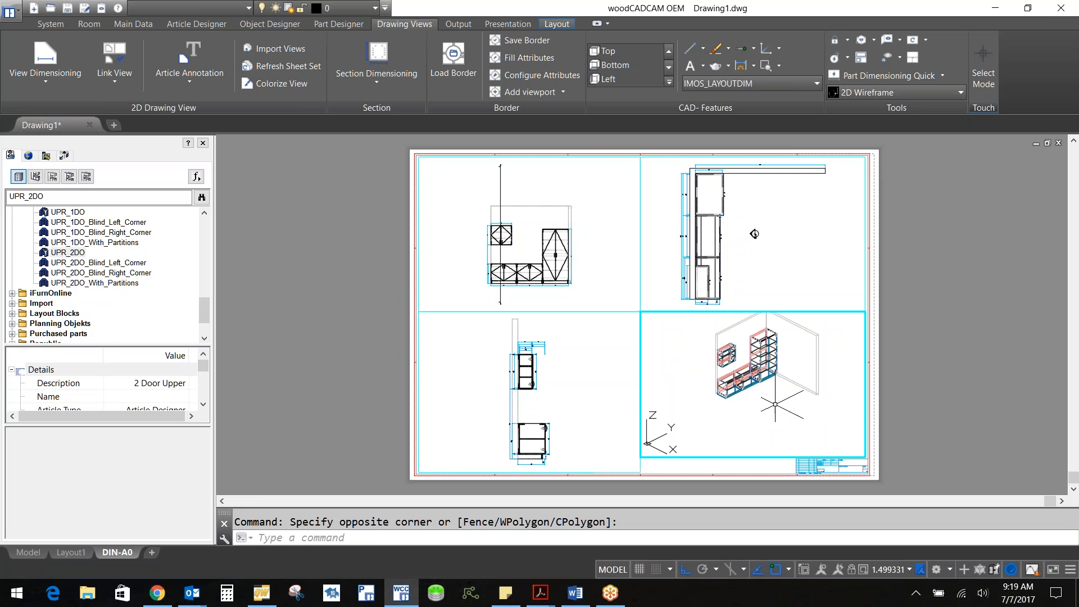
{"action": "left_click", "coordinate": [773, 416]}
{"action": "right_click", "coordinate": [772, 416]}
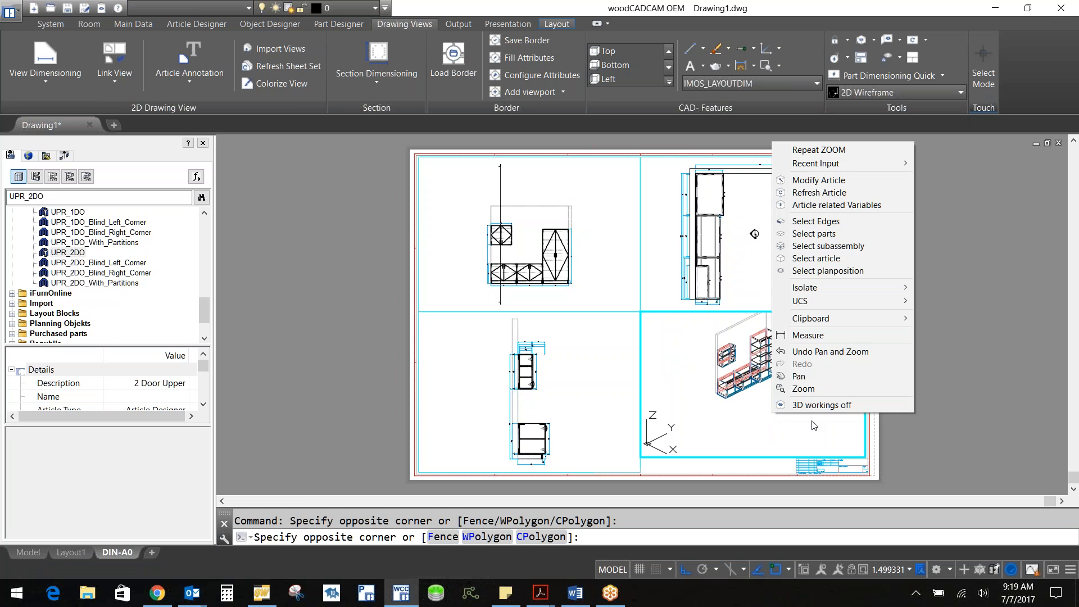
{"action": "left_click", "coordinate": [741, 421]}
{"action": "middle_click_drag", "start_coordinate": [760, 397], "coordinate": [746, 448]}
{"action": "scroll", "coordinate": [737, 425], "scroll_direction": "up", "scroll_amount": 5}
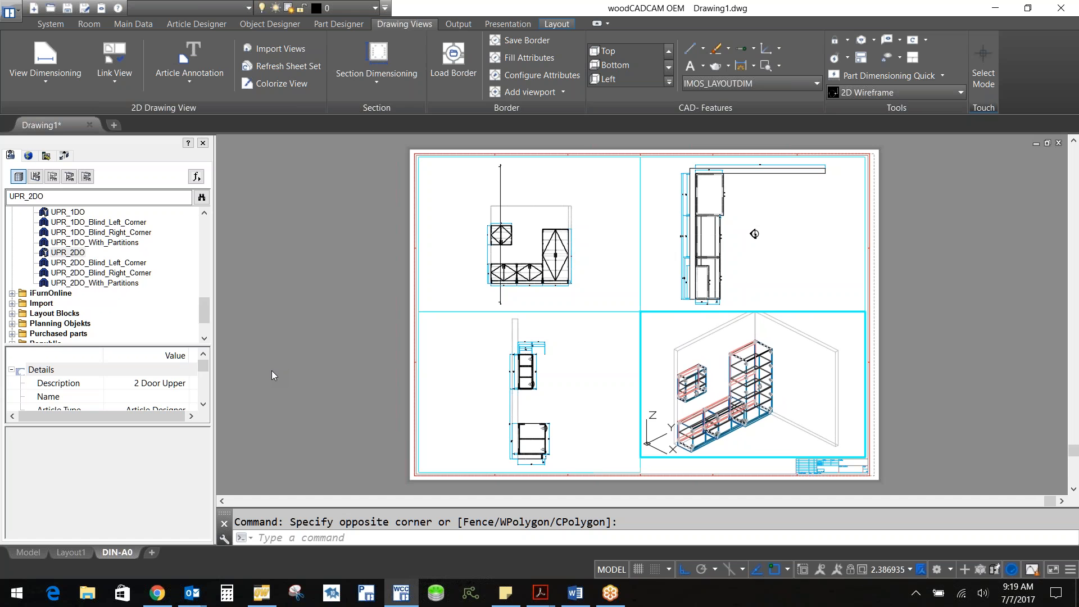
Return to model space and show the 3D room in an isometric view with perspective projection.
{"action": "left_click", "coordinate": [36, 554]}
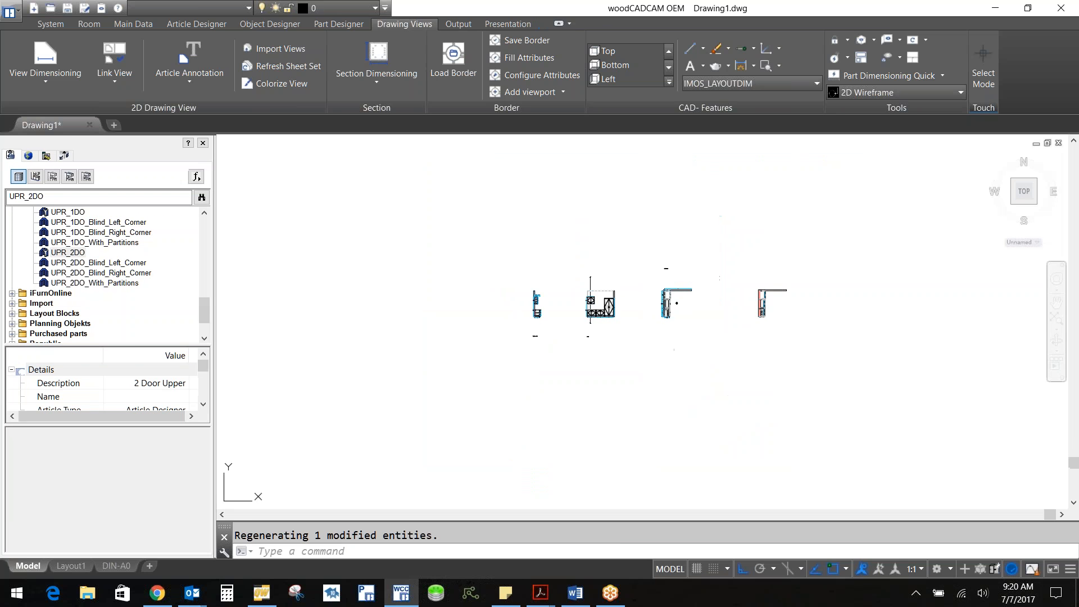
{"action": "scroll", "coordinate": [812, 291], "scroll_direction": "up", "scroll_amount": 8}
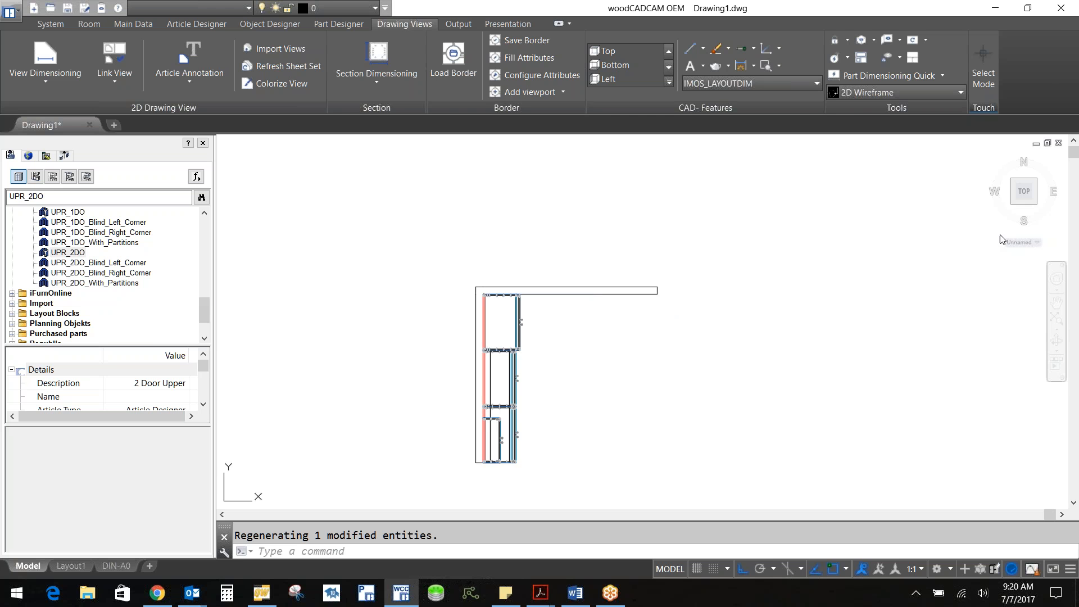
{"action": "left_click", "coordinate": [1036, 203]}
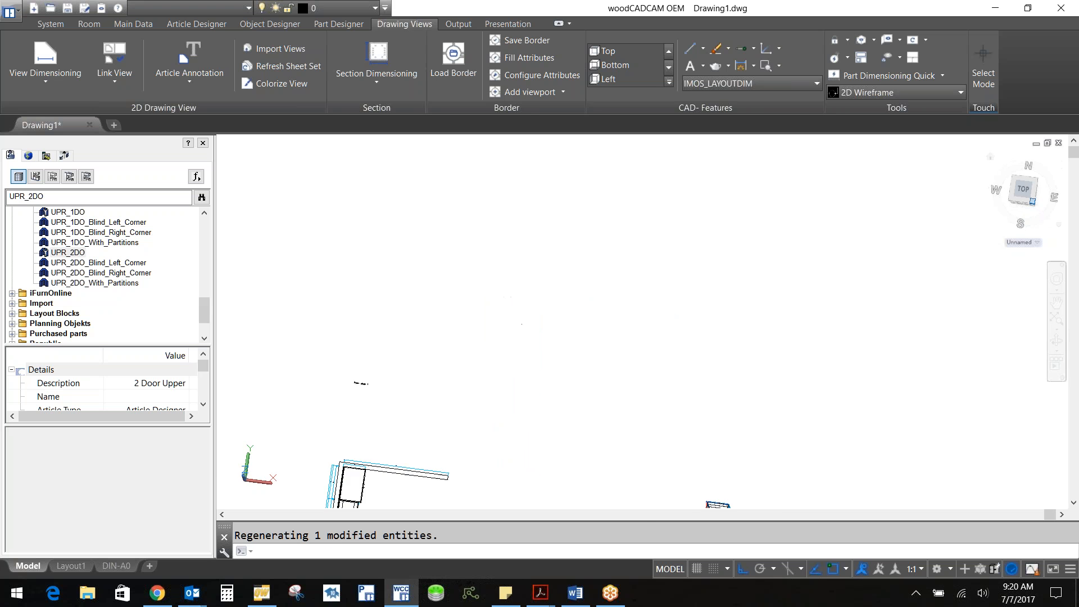
{"action": "scroll", "coordinate": [766, 397], "scroll_direction": "up", "scroll_amount": 5}
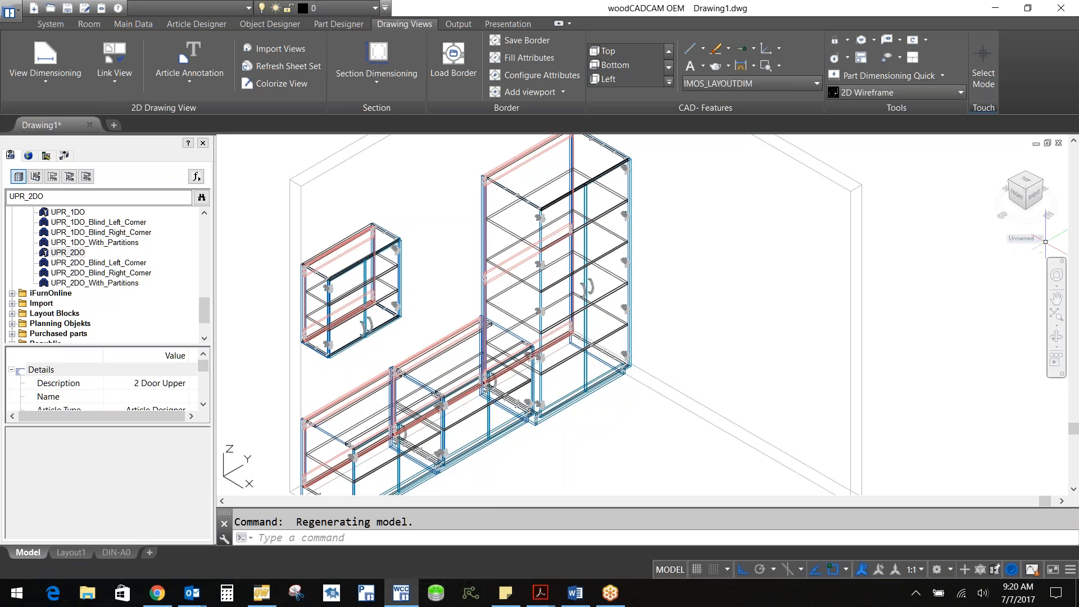
{"action": "right_click", "coordinate": [1028, 221]}
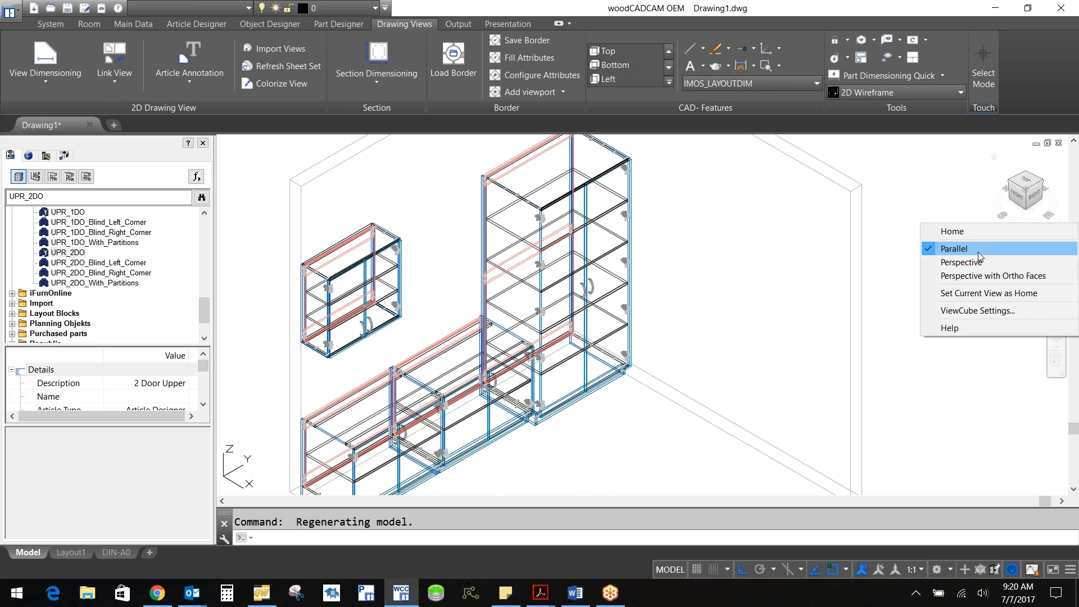
{"action": "left_click", "coordinate": [981, 264]}
{"action": "scroll", "coordinate": [560, 308], "scroll_direction": "down", "scroll_amount": 6}
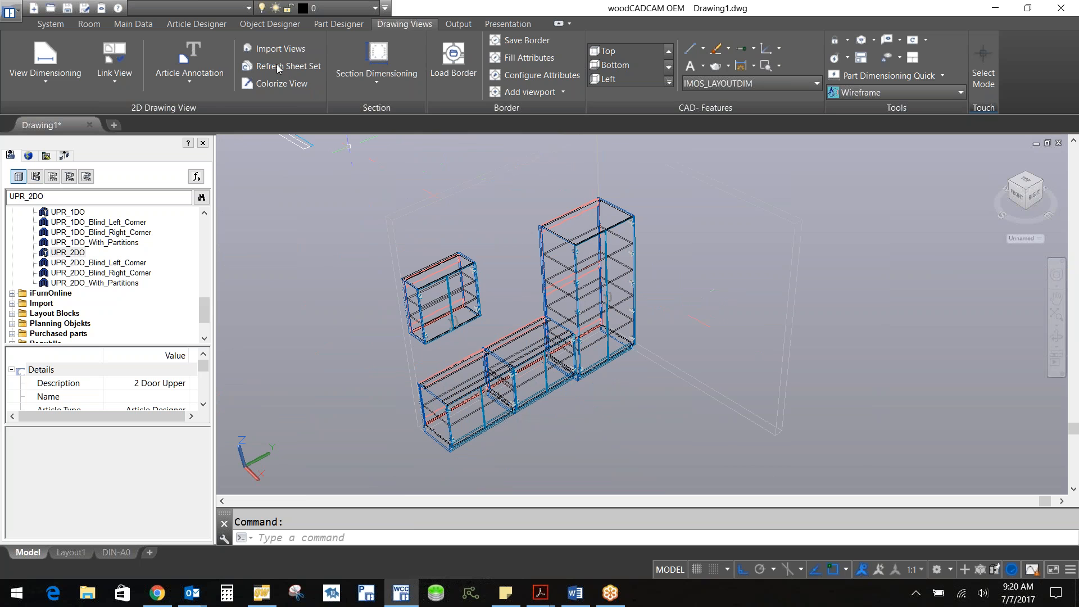
Set the visual style of the 3D room view to Realistic.
{"action": "left_click", "coordinate": [495, 24]}
{"action": "left_click", "coordinate": [358, 49]}
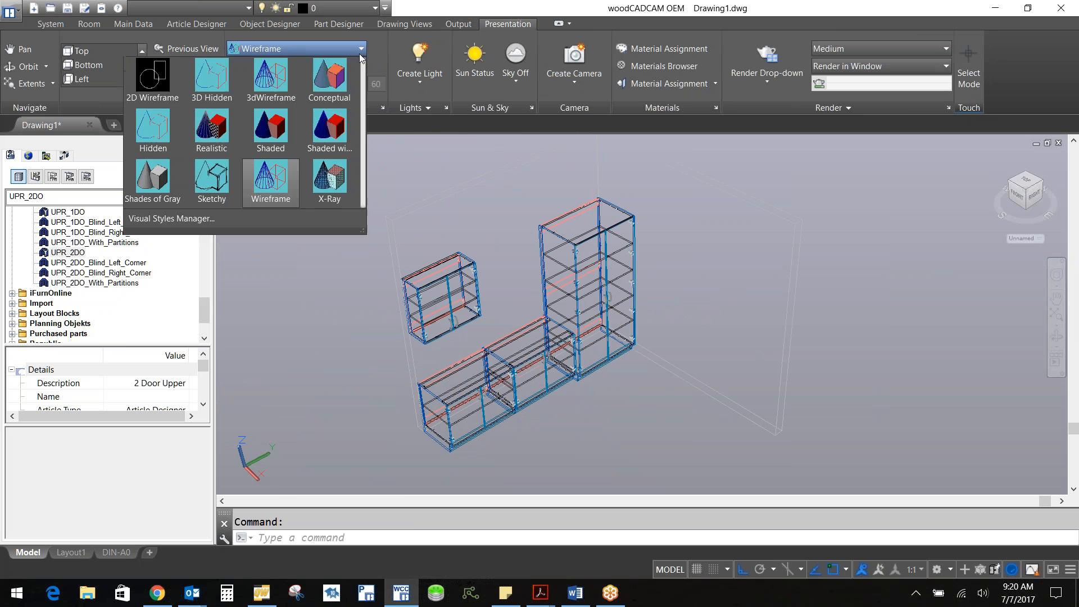
{"action": "left_click", "coordinate": [223, 132]}
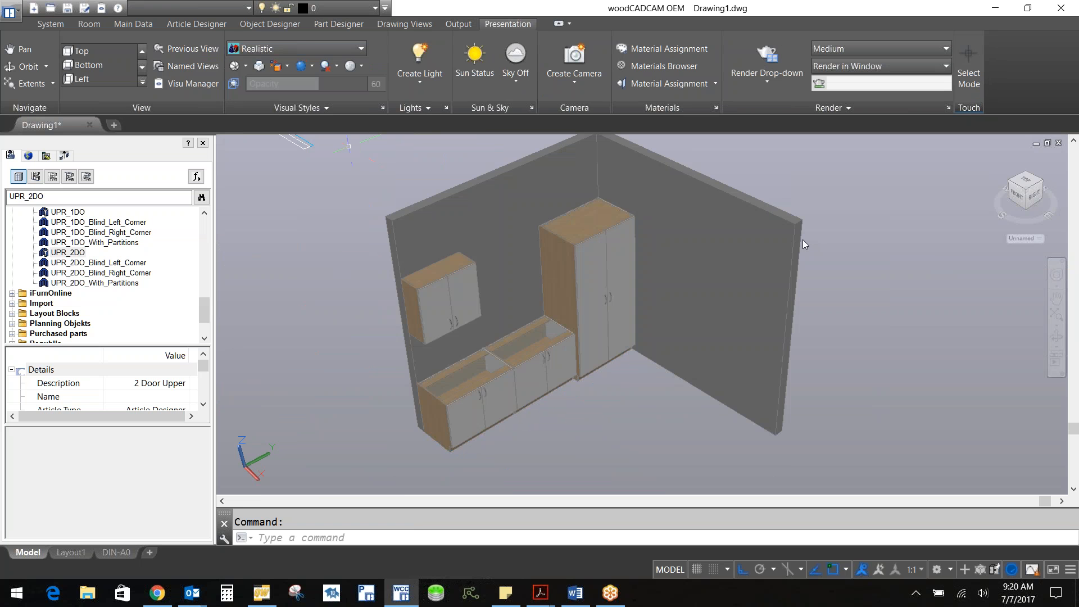
Render the room to the render window with the Medium preset at 800 by 600, without saving to a file.
{"action": "type", "text": "RENDER"}
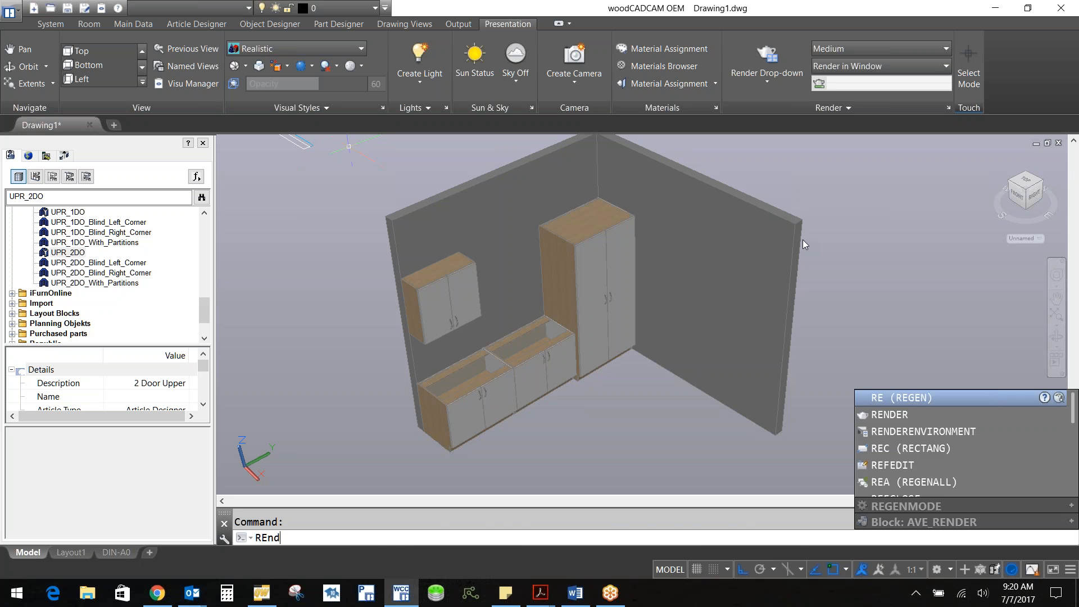
{"action": "key", "text": "Return"}
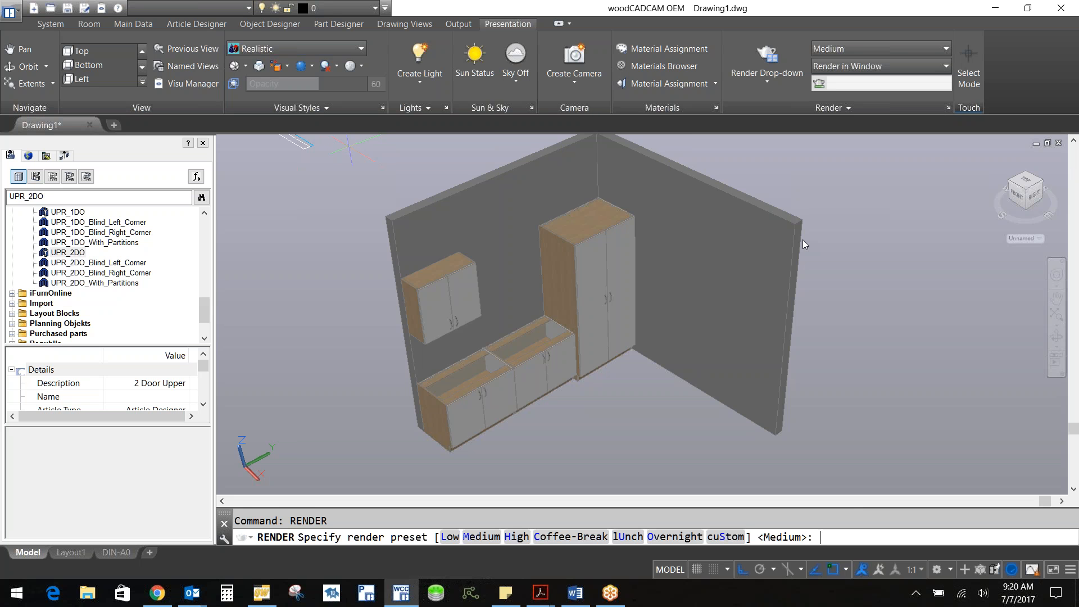
{"action": "key", "text": "Return"}
{"action": "key", "text": "Return"}
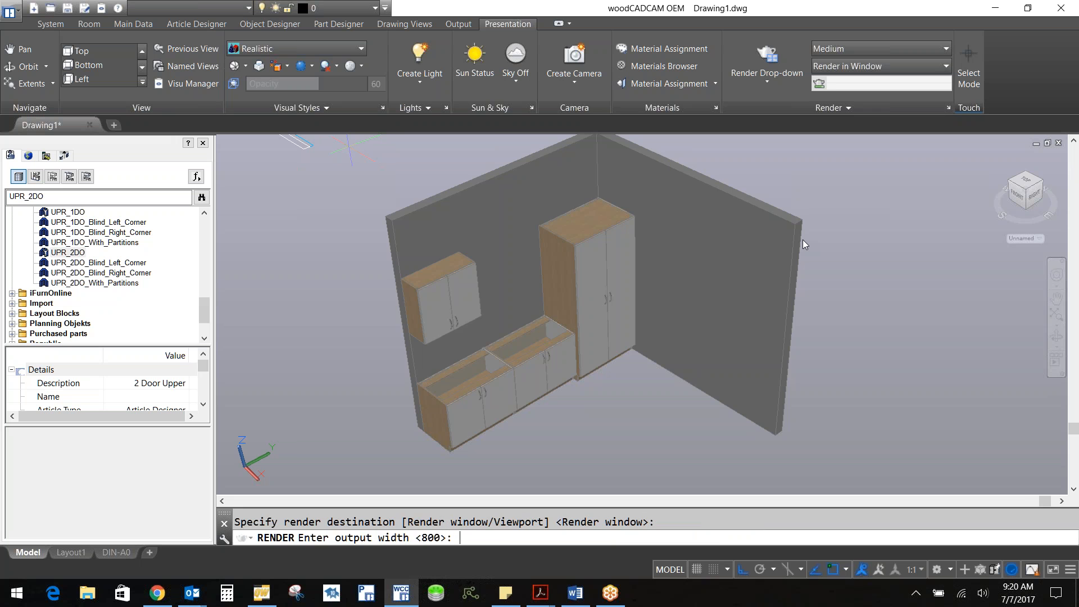
{"action": "key", "text": "Return"}
{"action": "key", "text": "Return"}
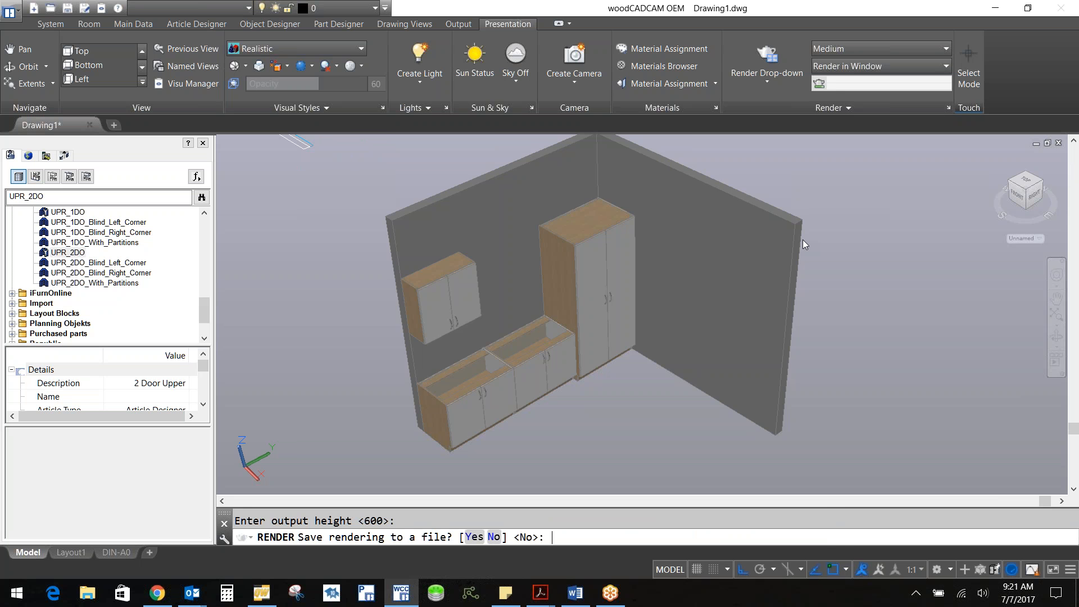
{"action": "key", "text": "Return"}
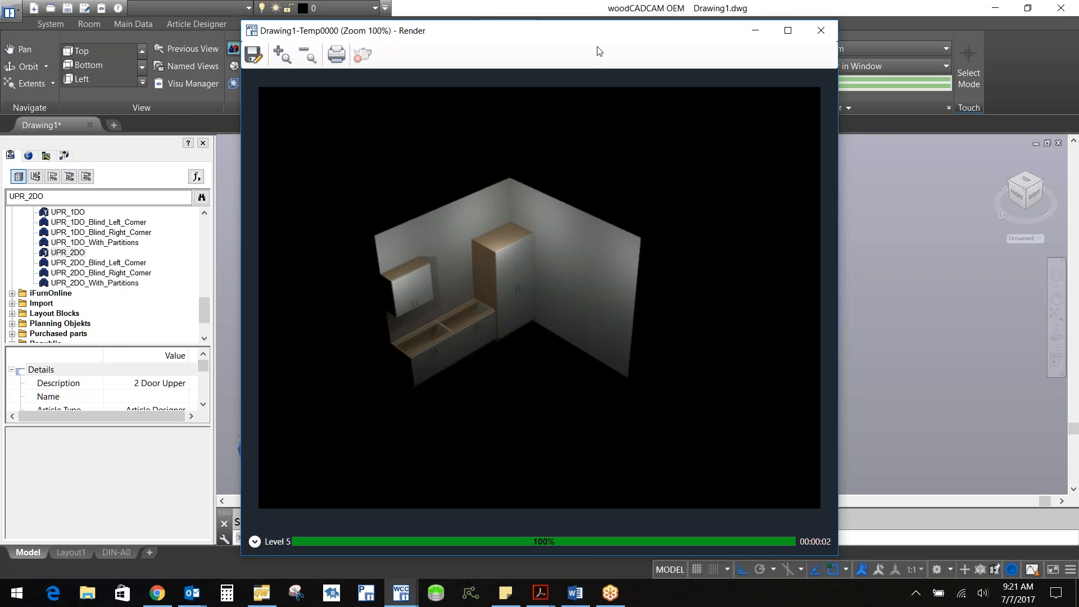
Close the render window and set the model's visual style back to 2D Wireframe.
{"action": "left_click_drag", "start_coordinate": [590, 33], "coordinate": [627, 115]}
{"action": "left_click", "coordinate": [852, 113]}
{"action": "left_click", "coordinate": [349, 50]}
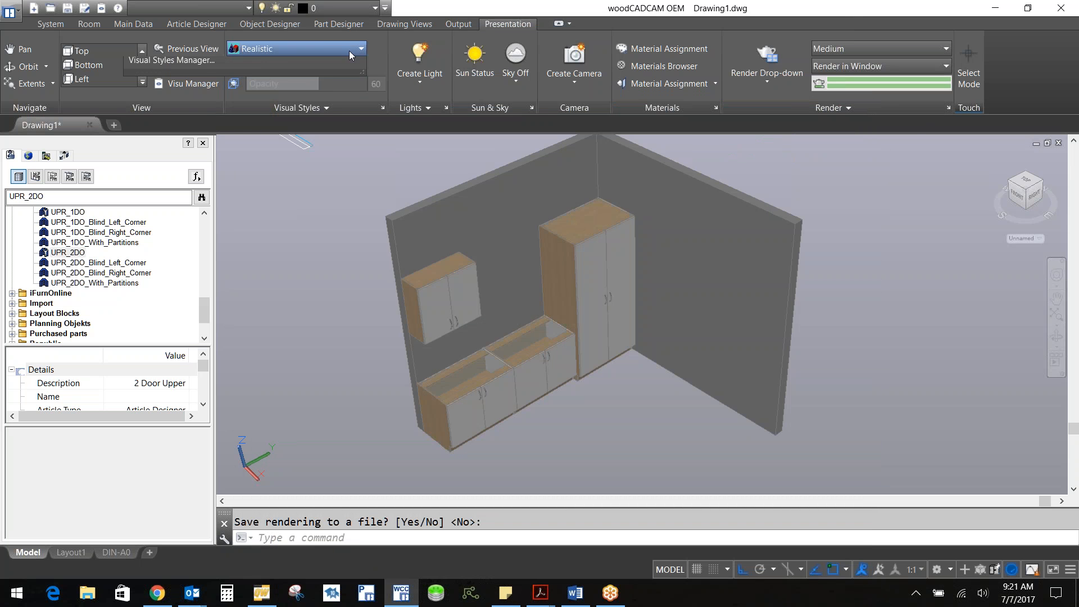
{"action": "left_click", "coordinate": [160, 80]}
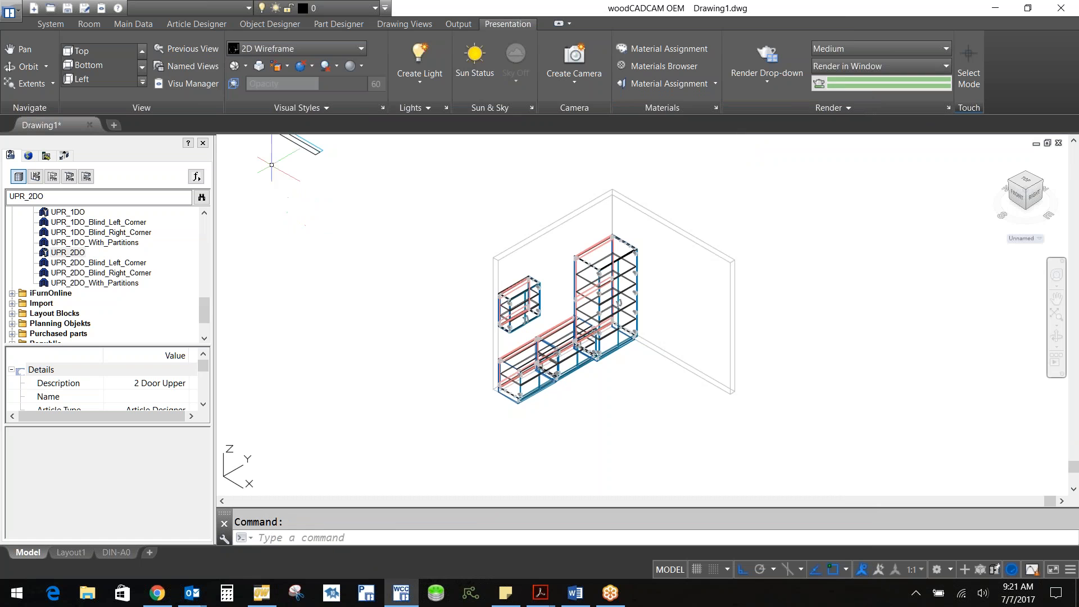
Save the drawing as a new named order with automatic program generation and Process Data Transfer enabled.
{"action": "left_click", "coordinate": [49, 26]}
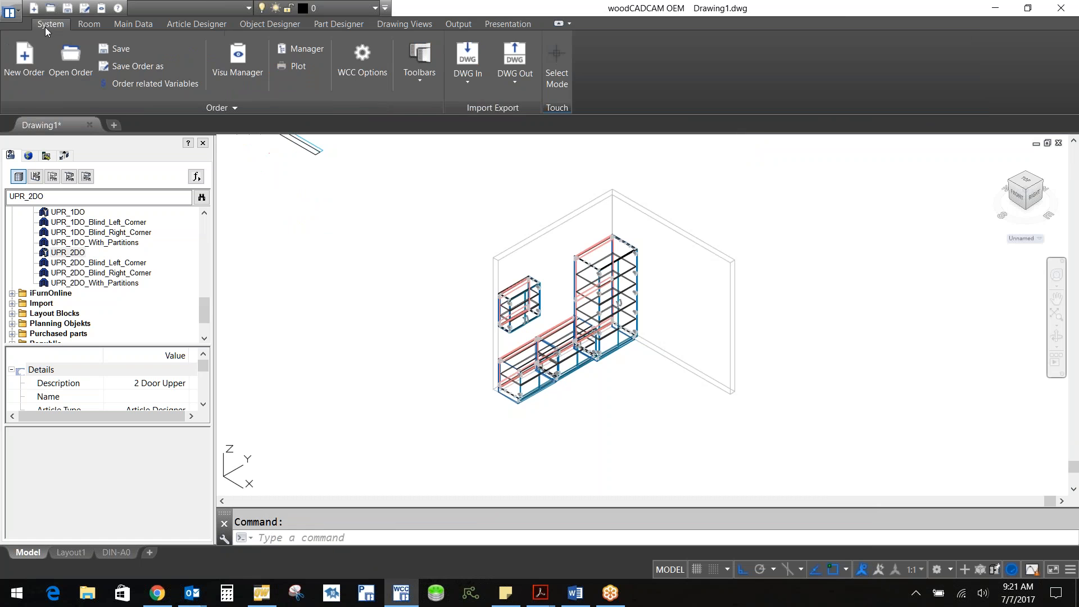
{"action": "left_click", "coordinate": [145, 71]}
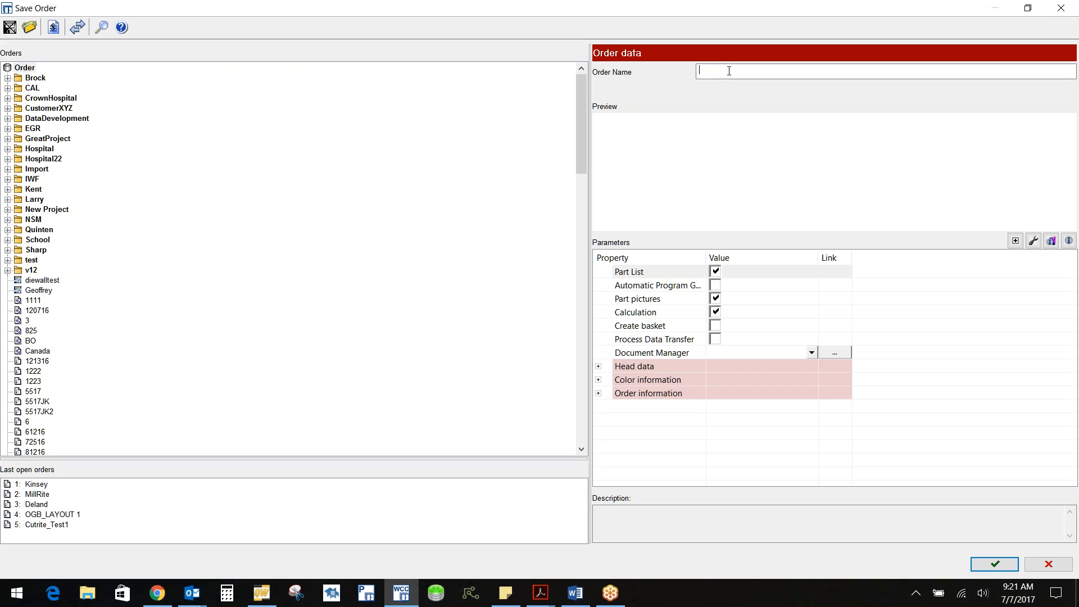
{"action": "type", "text": "Diego"}
{"action": "left_click", "coordinate": [715, 285]}
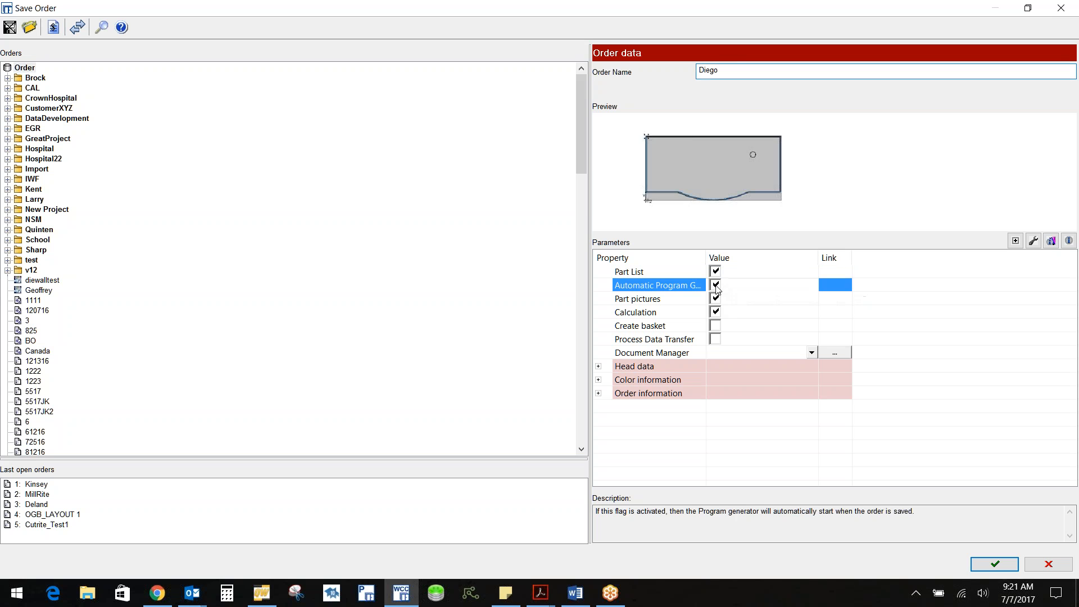
{"action": "left_click", "coordinate": [716, 340]}
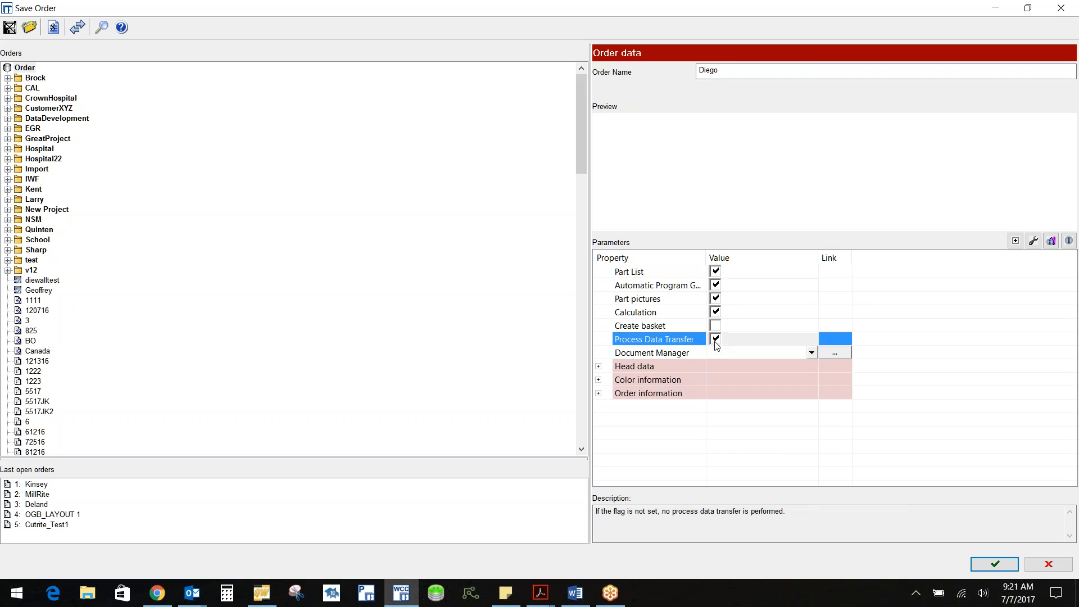
{"action": "left_click", "coordinate": [996, 565]}
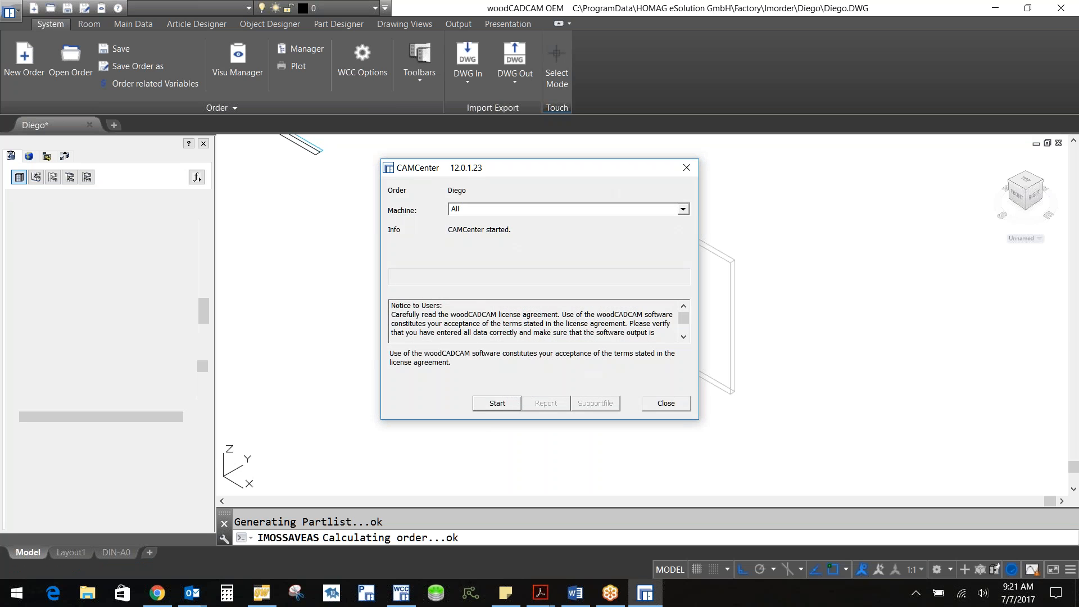
Generate the order's machine output in CAMCenter for the DXF2CutRite machine and close the dialog.
{"action": "left_click", "coordinate": [683, 210]}
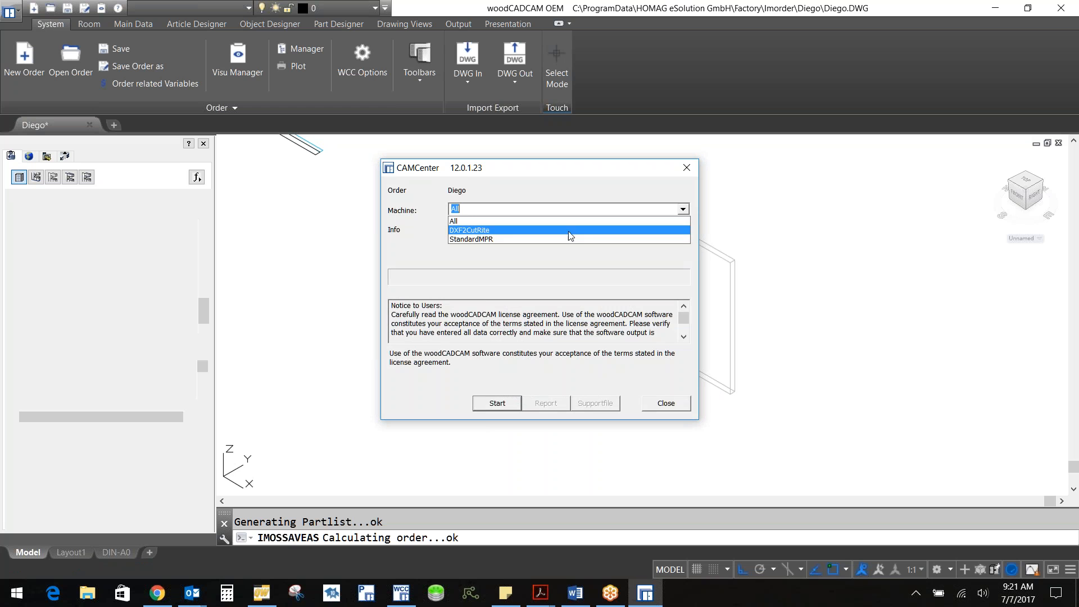
{"action": "left_click", "coordinate": [482, 230]}
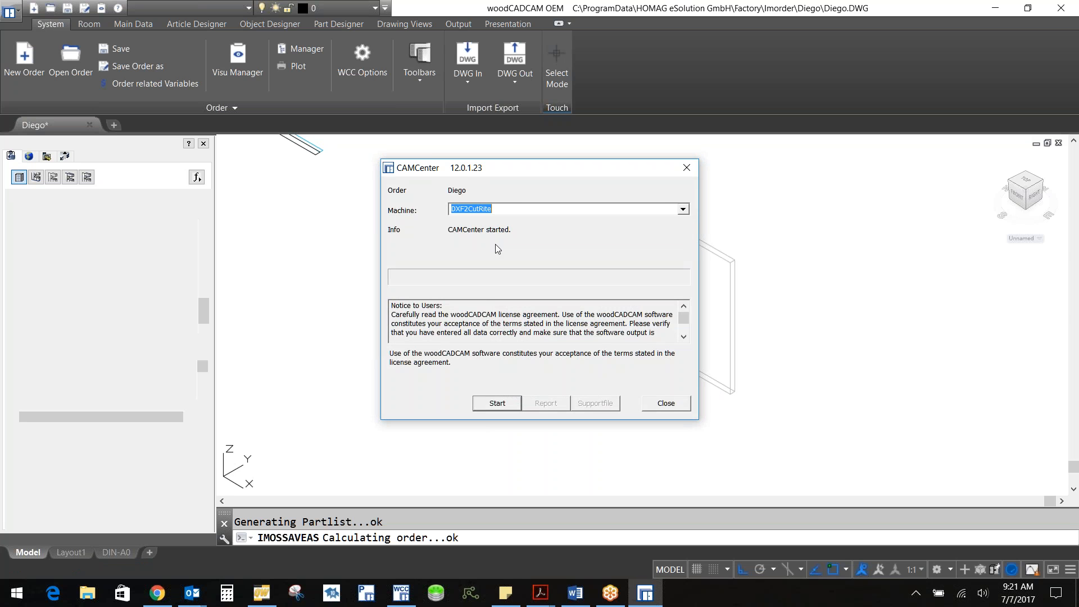
{"action": "left_click", "coordinate": [497, 404]}
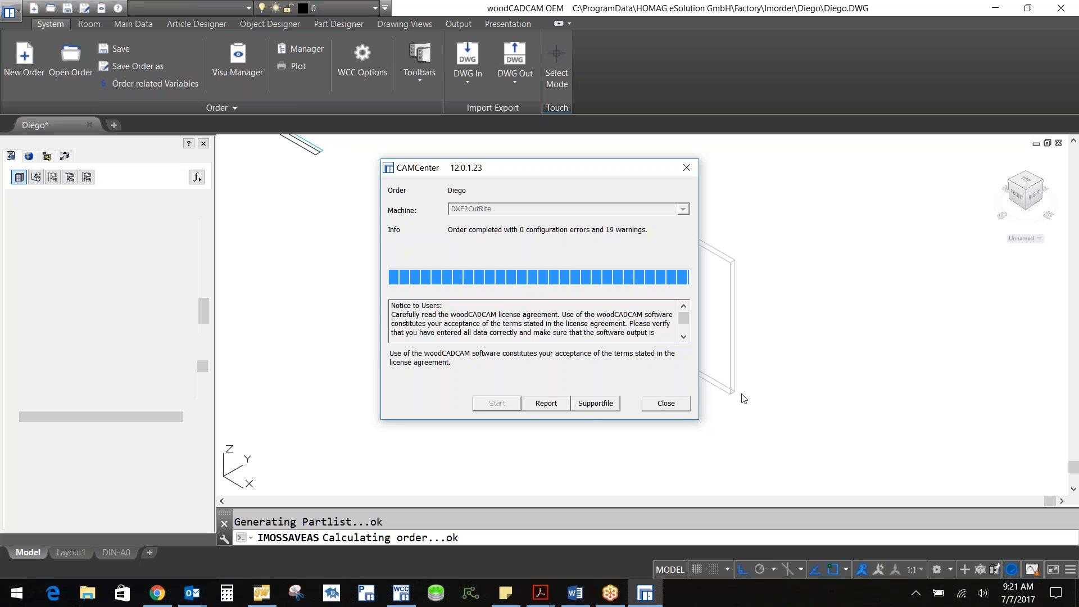
{"action": "left_click", "coordinate": [665, 404]}
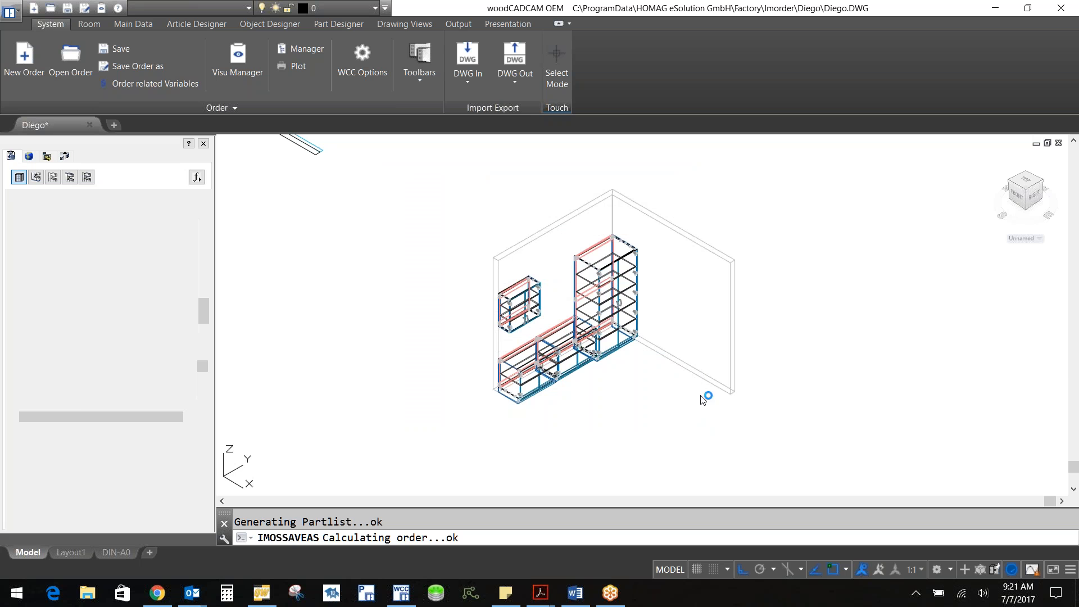
Switch to Cut Rite and import the saved order's PNX part file with the WCC-PNX parameters, acknowledging the import errors.
{"action": "left_click", "coordinate": [332, 593]}
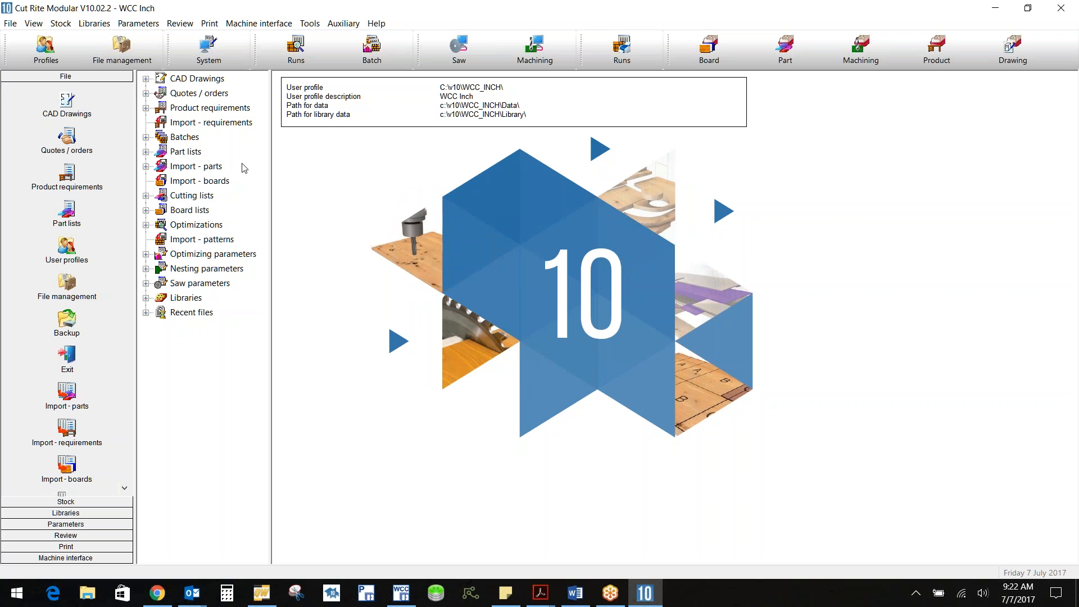
{"action": "left_click", "coordinate": [11, 23]}
{"action": "left_click", "coordinate": [45, 53]}
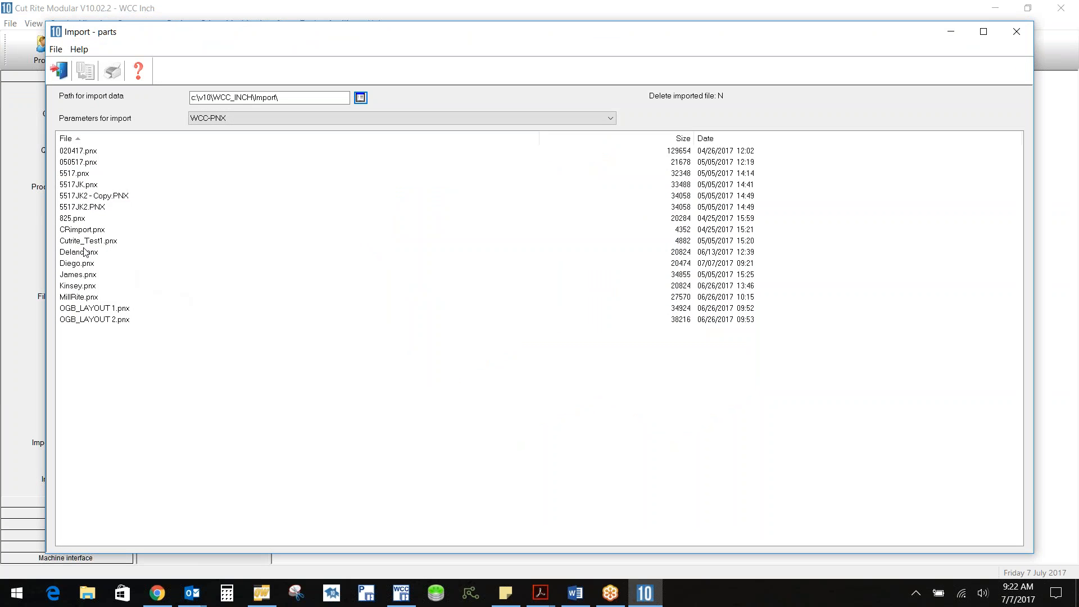
{"action": "left_click", "coordinate": [88, 264]}
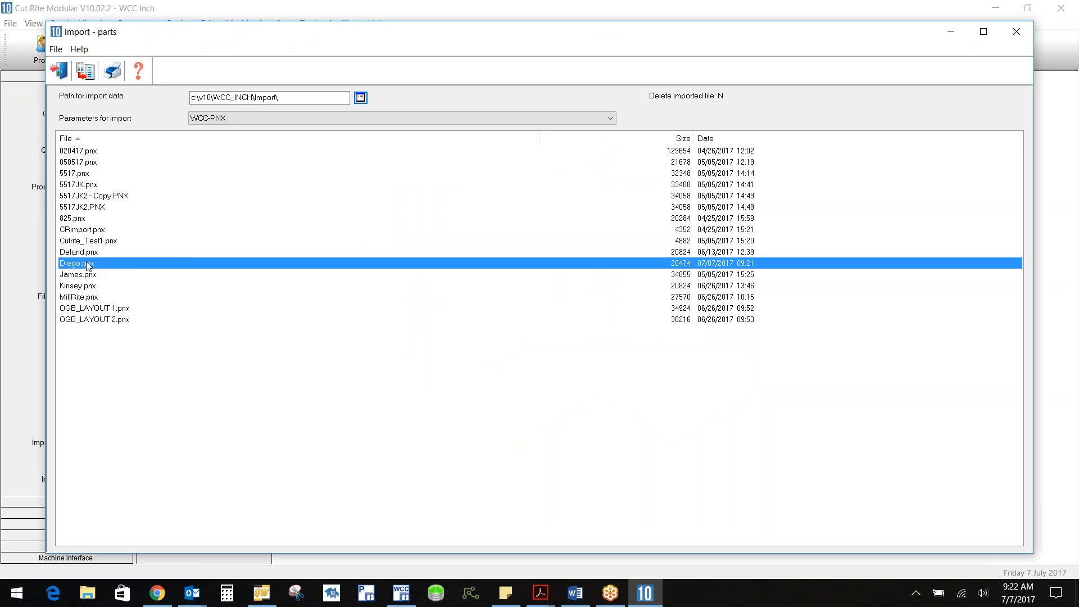
{"action": "left_click", "coordinate": [86, 70]}
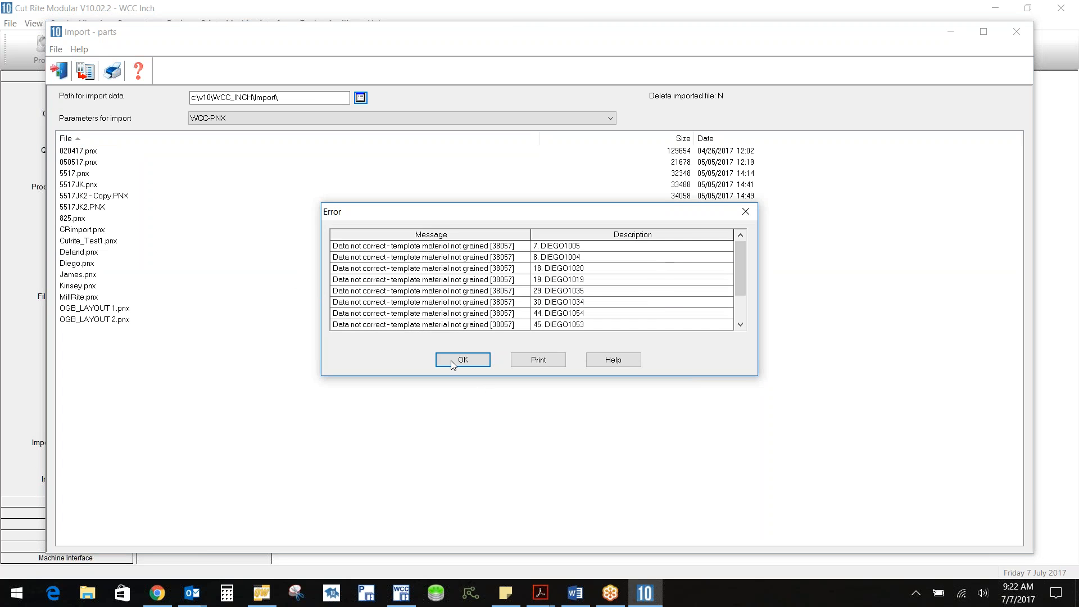
{"action": "left_click", "coordinate": [449, 361]}
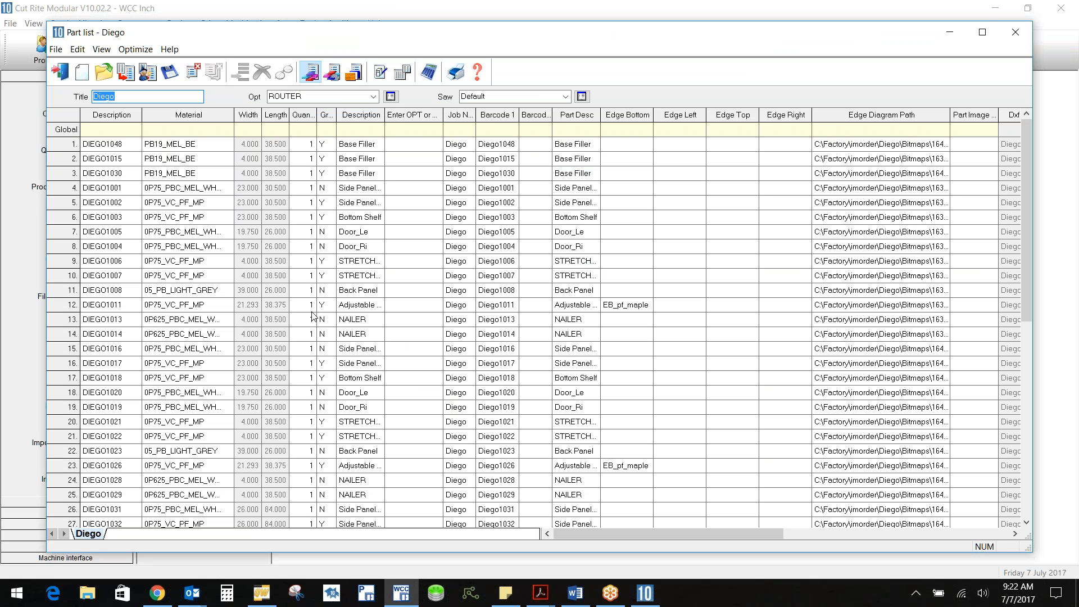
Fill the optimization column with NEST for every part in the part list using the global row.
{"action": "left_click", "coordinate": [411, 130]}
{"action": "type", "text": "NEST"}
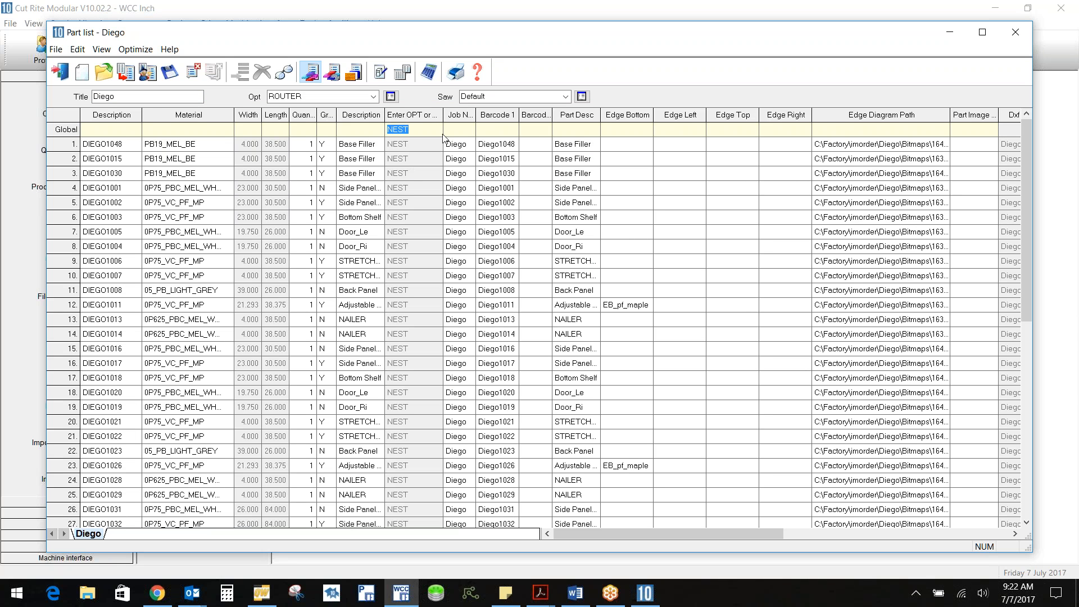
{"action": "key", "text": "BackSpace"}
{"action": "key", "text": "BackSpace"}
{"action": "key", "text": "BackSpace"}
Set the material of all parts to 0P75_MDF_VEN_CHERRY from the materials library using the global row.
{"action": "left_click", "coordinate": [213, 131]}
{"action": "left_click", "coordinate": [228, 131]}
{"action": "left_click", "coordinate": [378, 328]}
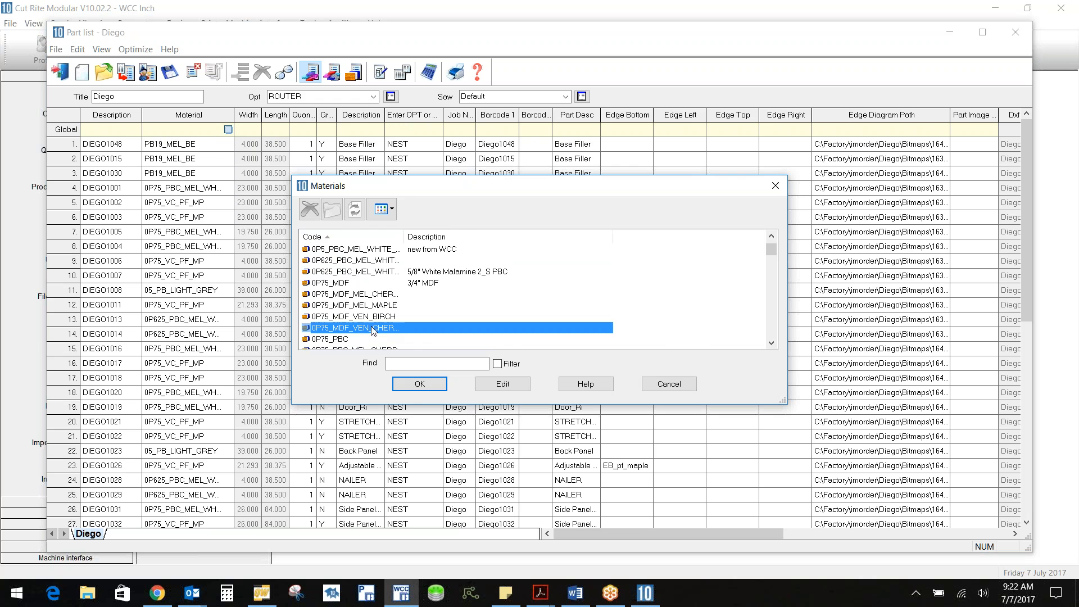
{"action": "left_click", "coordinate": [416, 387]}
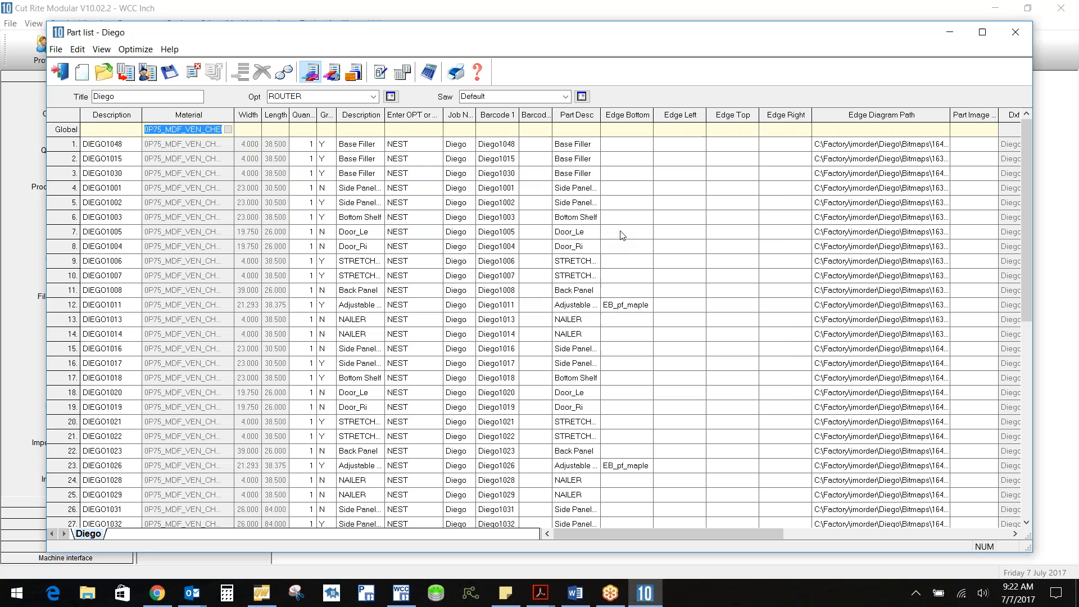
Send the part list to optimization and run the batch with the ROUTER optimizing parameters.
{"action": "left_click", "coordinate": [428, 74]}
{"action": "left_click", "coordinate": [482, 327]}
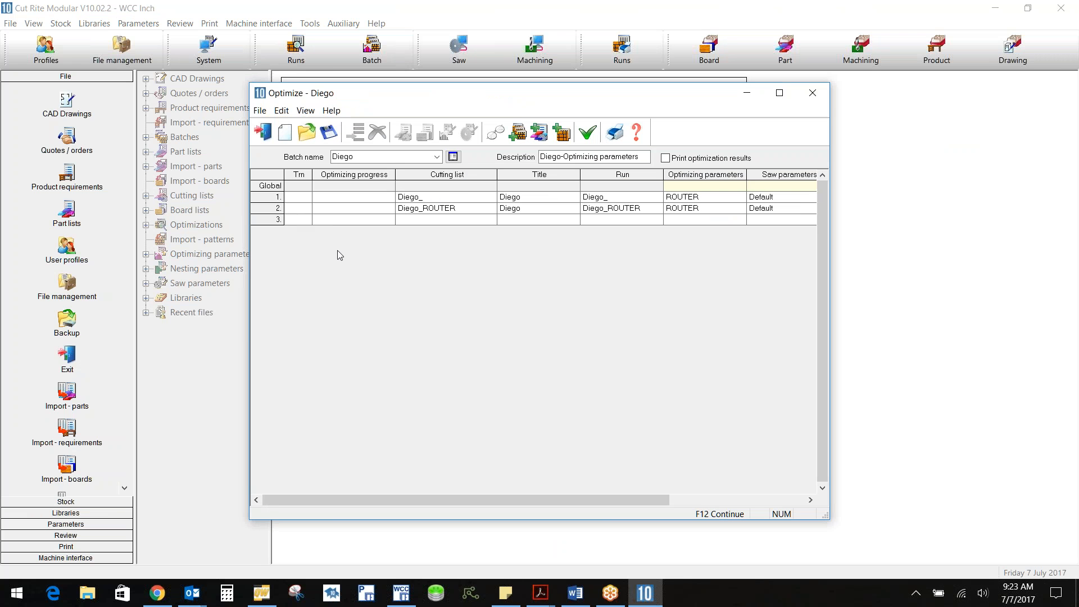
{"action": "left_click", "coordinate": [588, 133]}
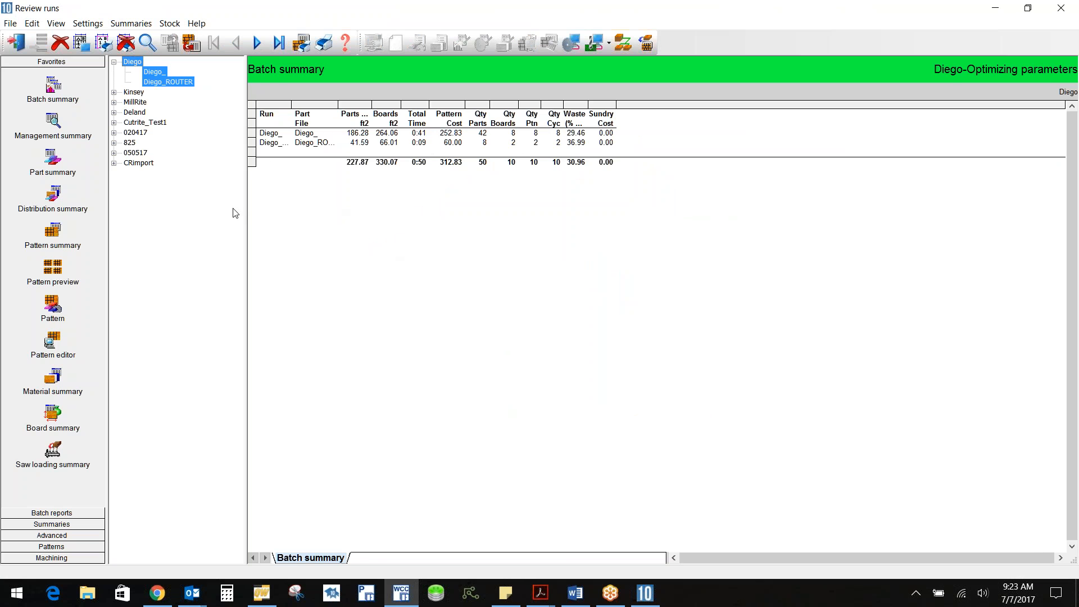
Examine the nested previews of both runs and the available machining output formats, and close Cut Rite.
{"action": "left_click", "coordinate": [165, 83]}
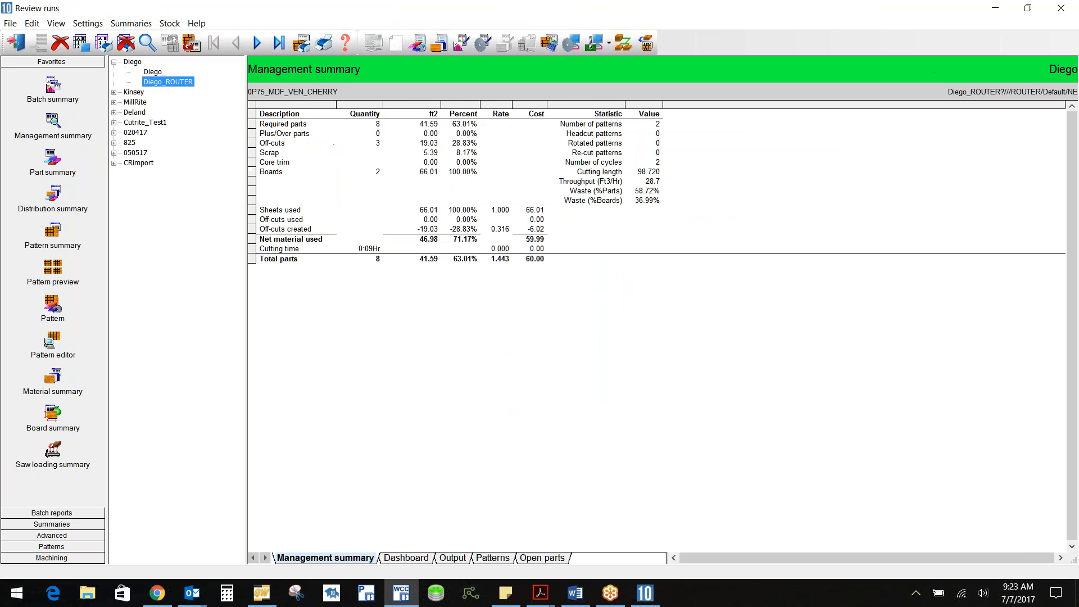
{"action": "left_click", "coordinate": [54, 261]}
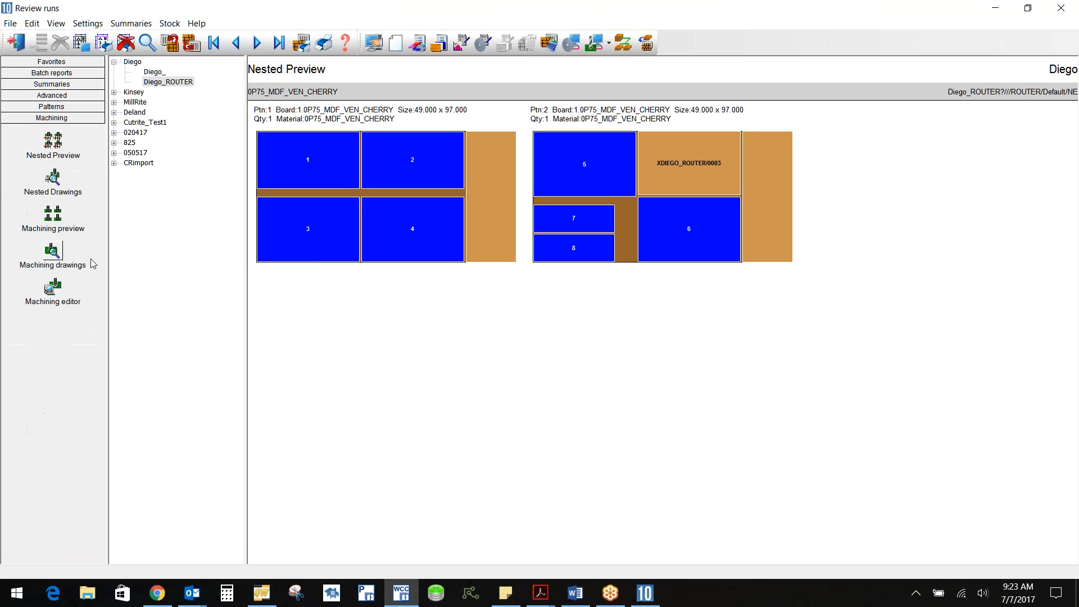
{"action": "left_click", "coordinate": [155, 72]}
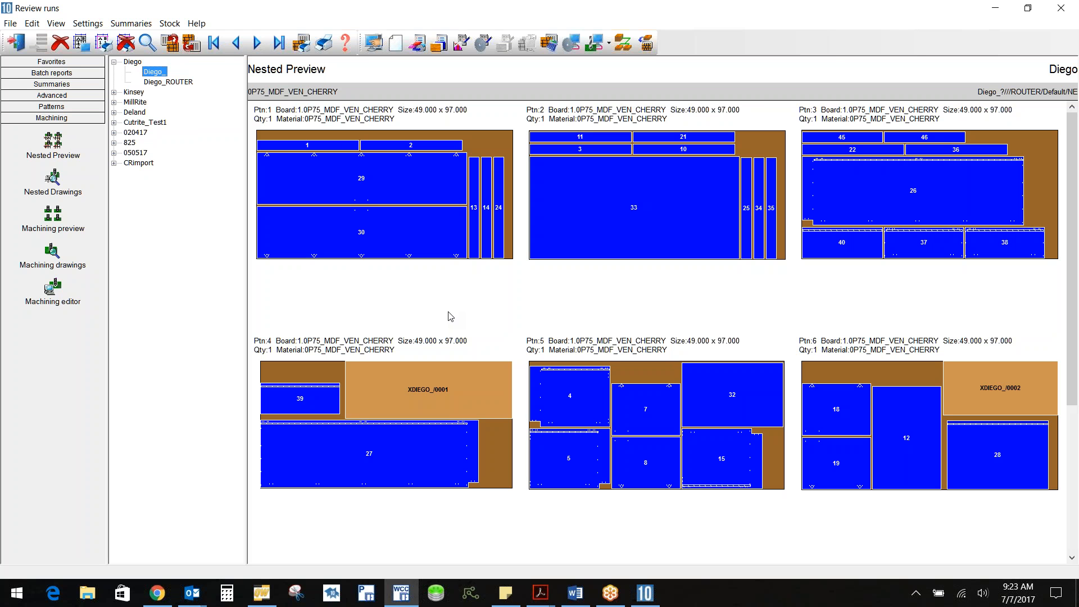
{"action": "left_click", "coordinate": [609, 46]}
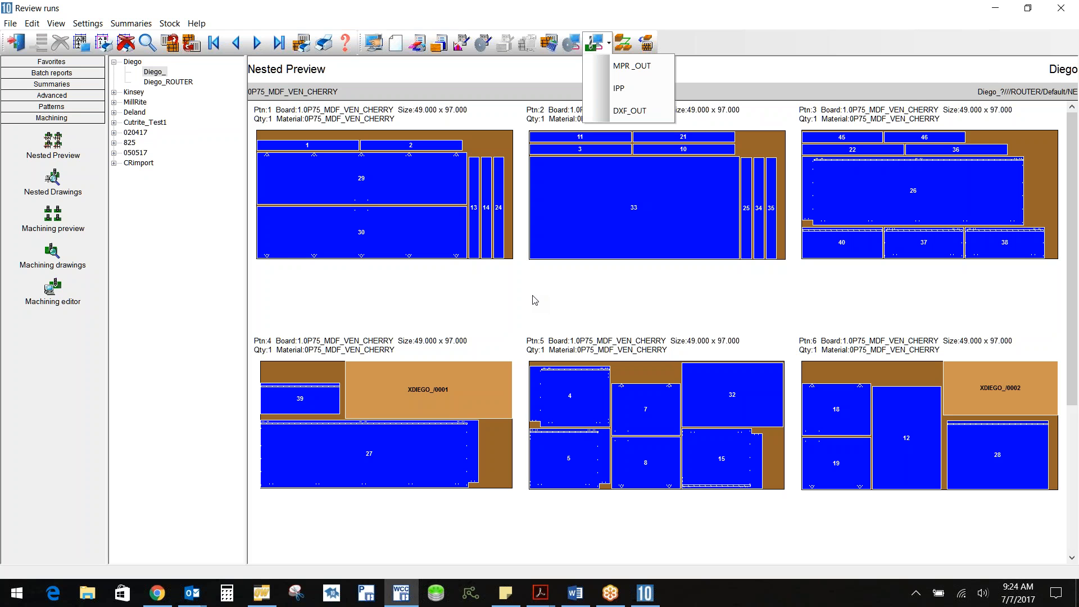
{"action": "left_click", "coordinate": [1060, 6]}
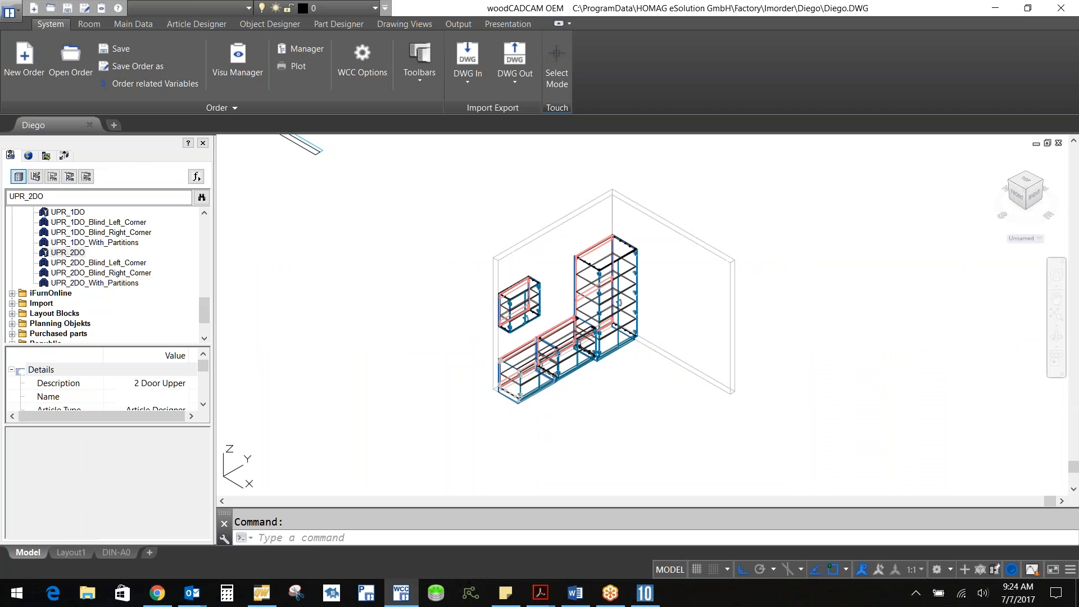
{"action": "left_click", "coordinate": [1060, 8]}
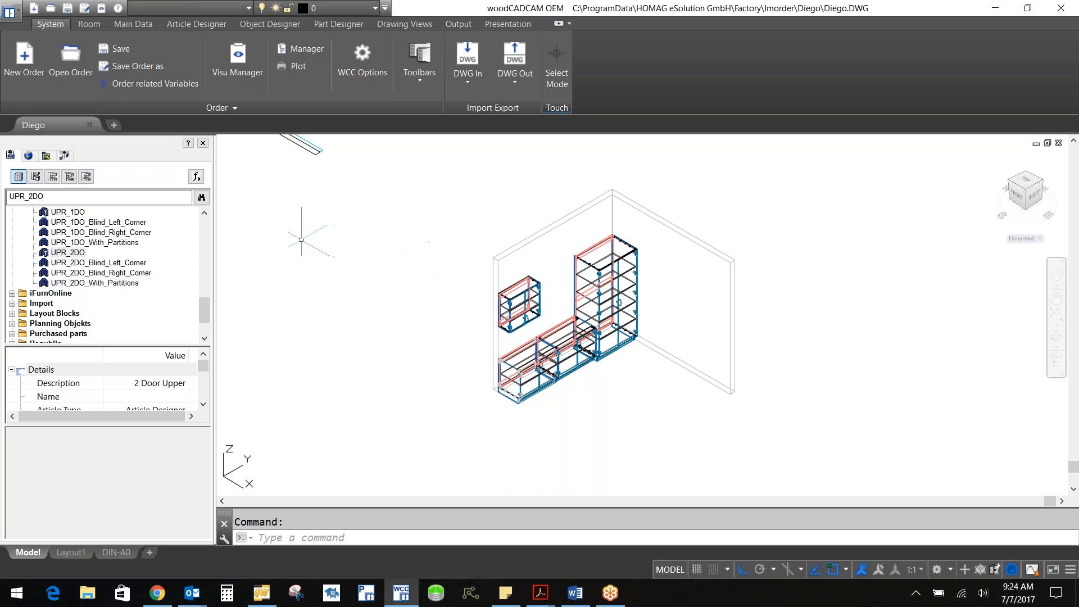
Create a new article in woodCADCAM's Article Designer, accepting the offered contour option.
{"action": "left_click", "coordinate": [197, 177]}
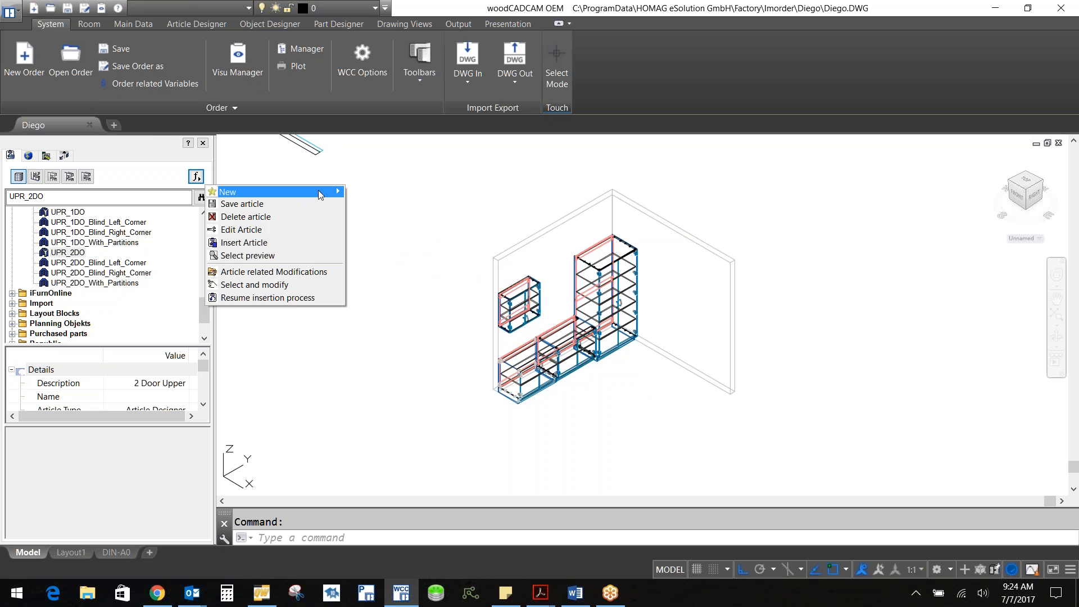
{"action": "mouse_move", "coordinate": [212, 192]}
{"action": "left_click", "coordinate": [168, 193]}
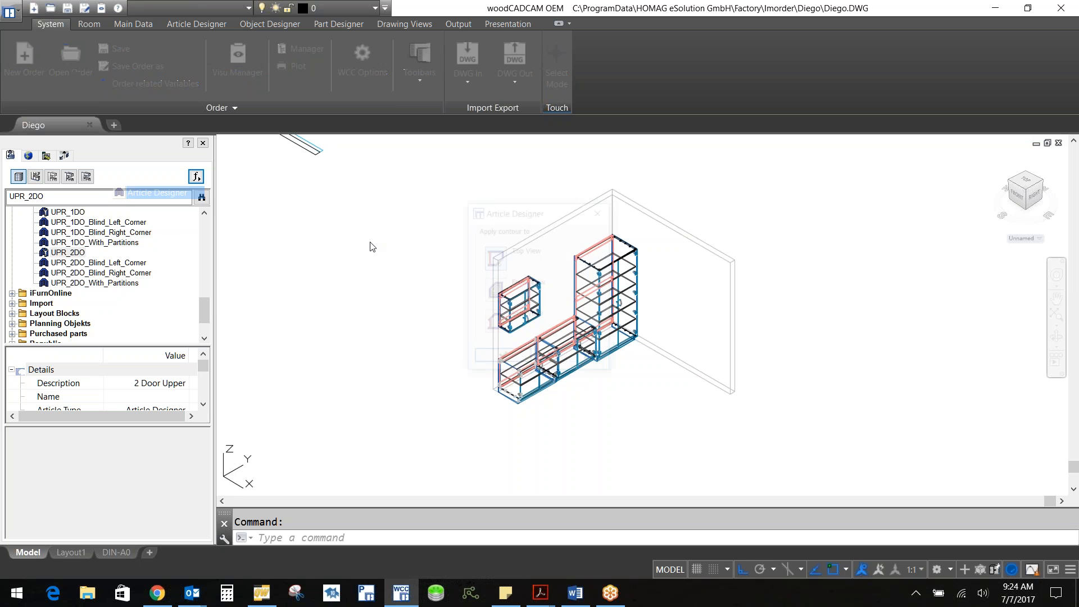
{"action": "left_click", "coordinate": [489, 357]}
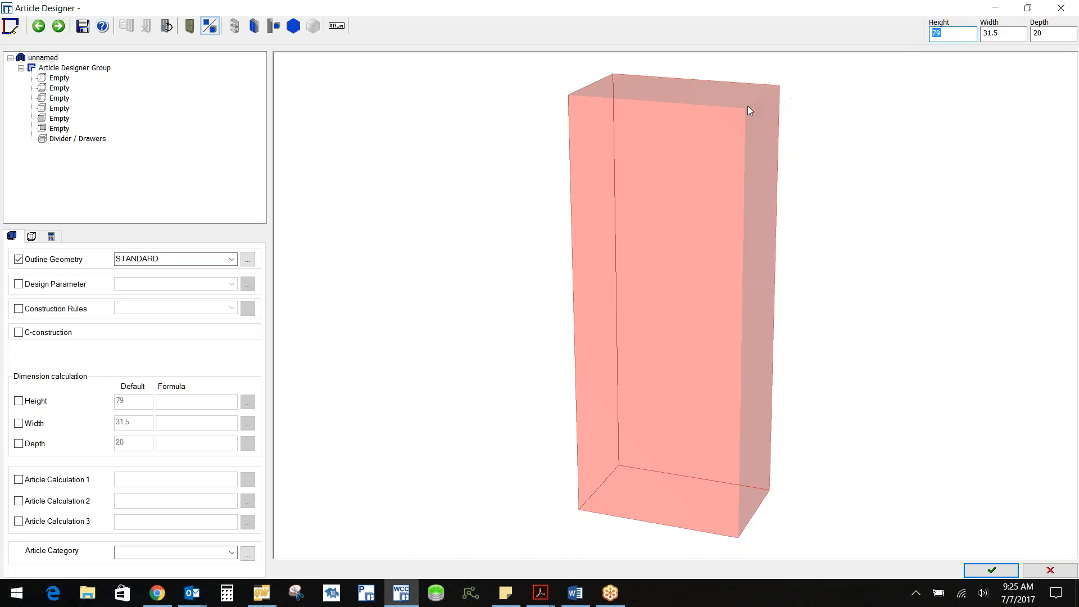
Set the new article's height to 60, width to 36 and depth to 23.5 inches.
{"action": "type", "text": "60"}
{"action": "key", "text": "Return"}
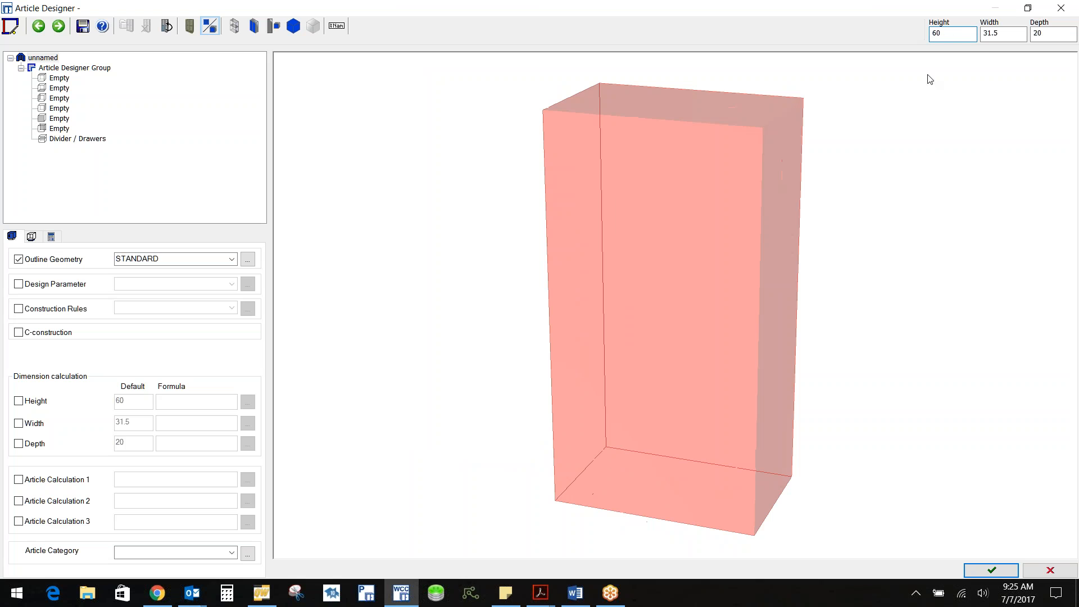
{"action": "double_click", "coordinate": [1010, 33]}
{"action": "type", "text": "36"}
{"action": "key", "text": "Return"}
{"action": "key", "text": "Tab"}
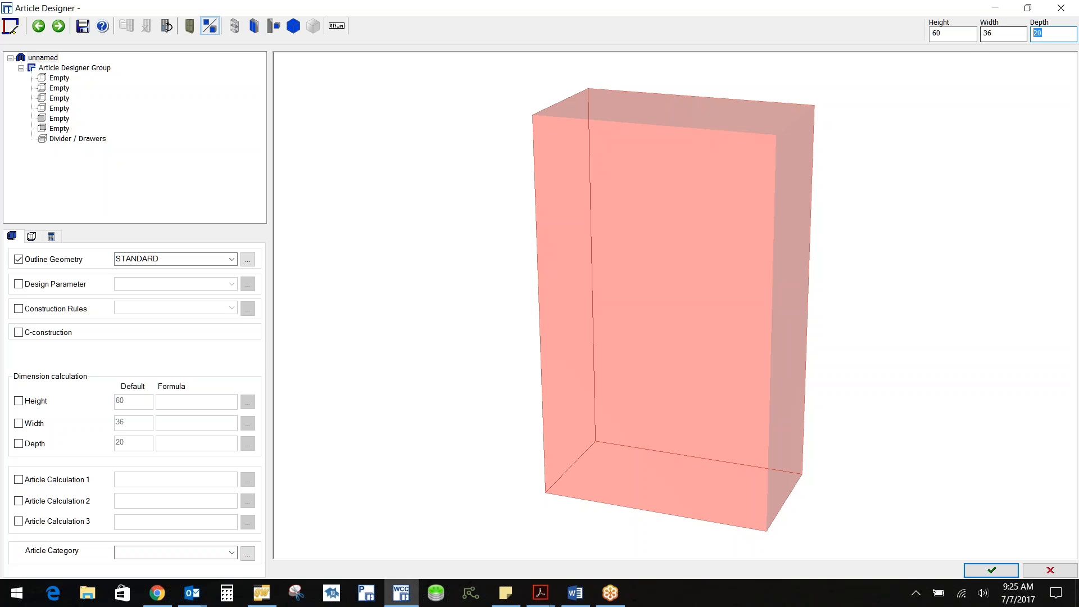
{"action": "type", "text": "23.5"}
{"action": "key", "text": "Return"}
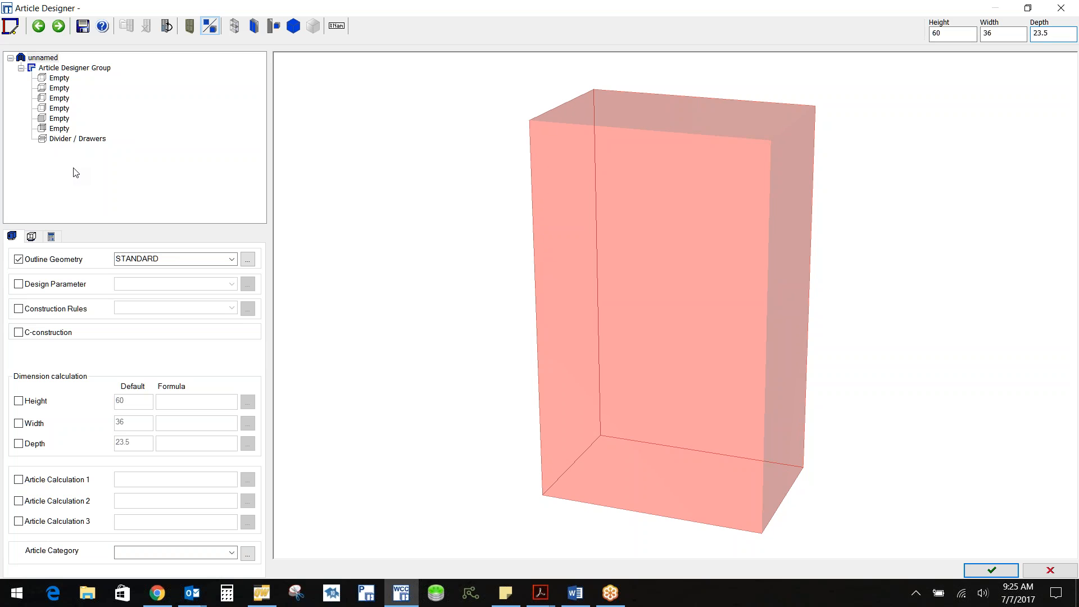
Add the default top shelf, bottom shelf, left and right side panels and back panel to the article.
{"action": "left_click", "coordinate": [59, 82]}
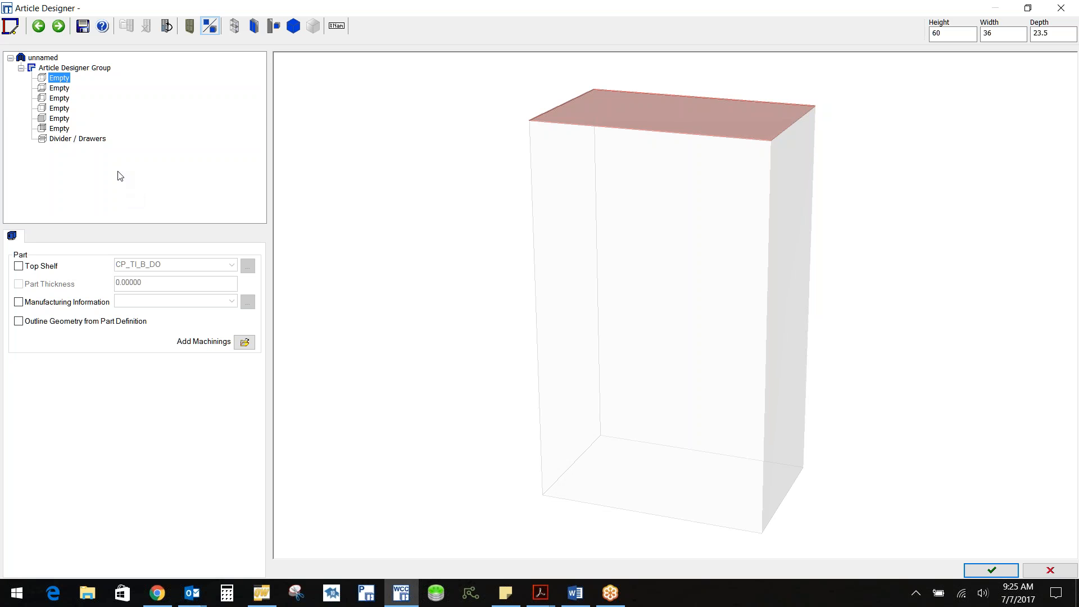
{"action": "double_click", "coordinate": [59, 81]}
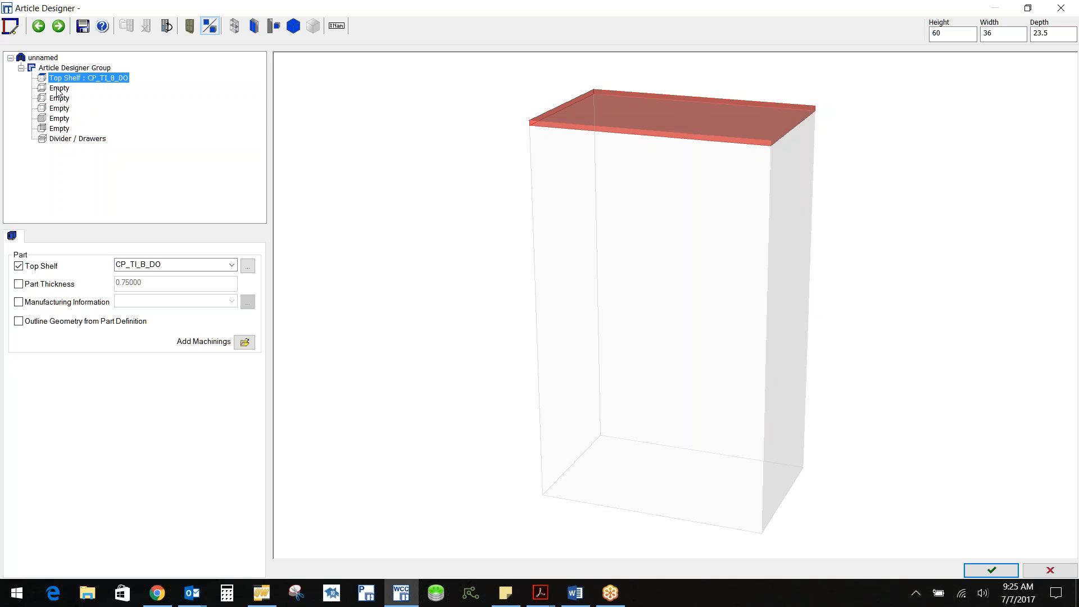
{"action": "double_click", "coordinate": [59, 89]}
{"action": "double_click", "coordinate": [61, 100]}
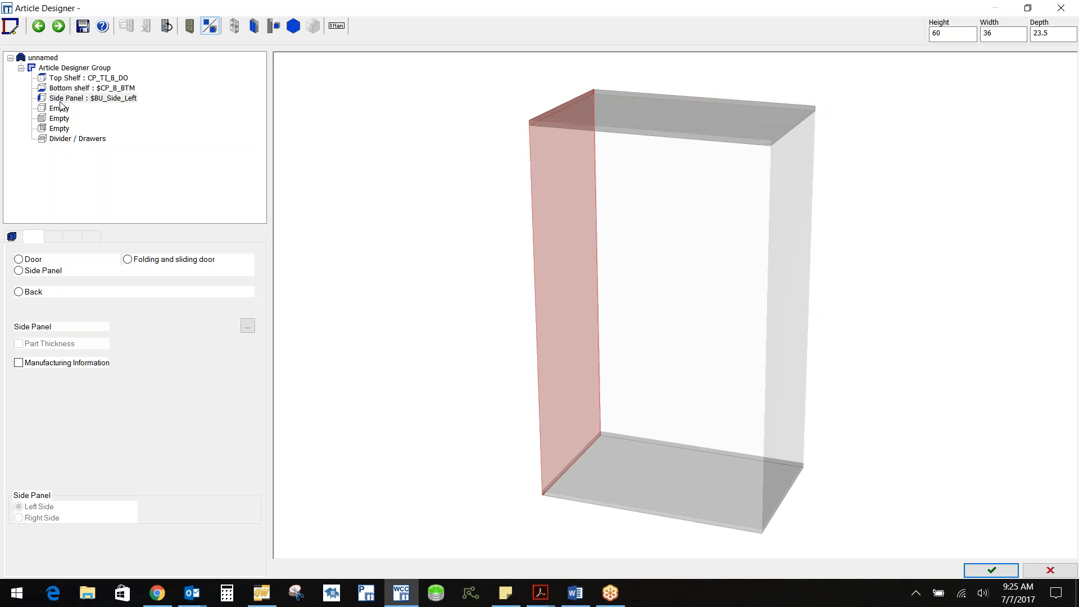
{"action": "left_click", "coordinate": [62, 110]}
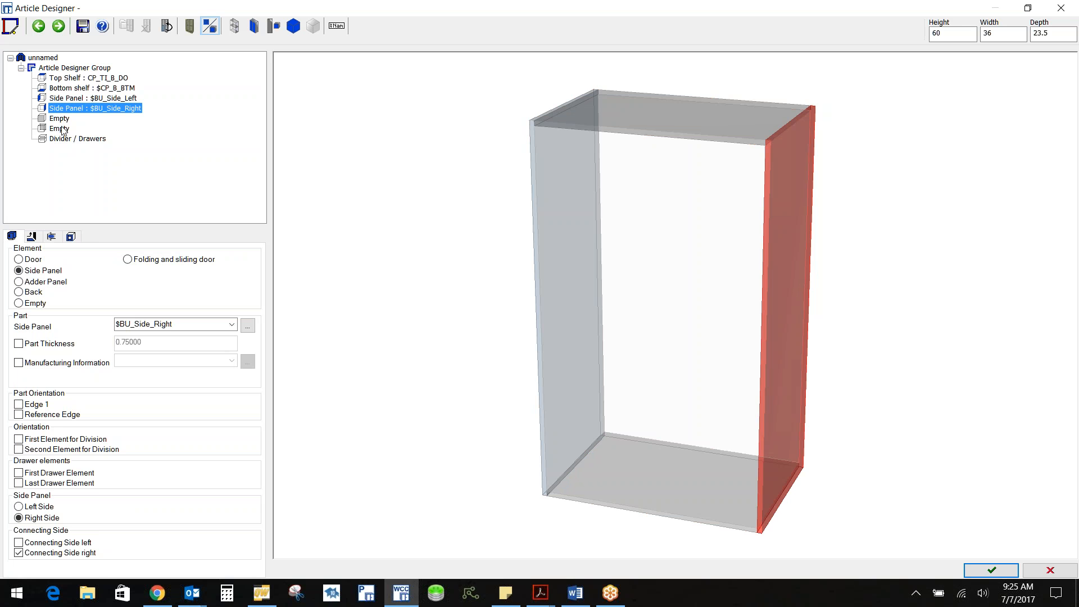
{"action": "double_click", "coordinate": [62, 127]}
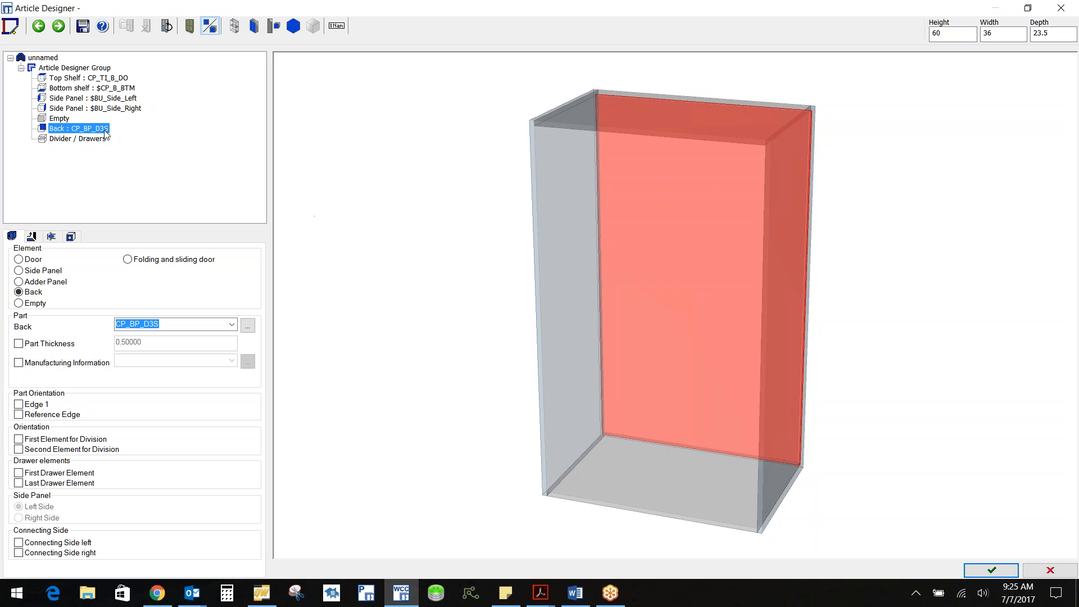
Divide the article's interior with a fixed shelf using a first linear division of 1:1.
{"action": "left_click", "coordinate": [70, 140]}
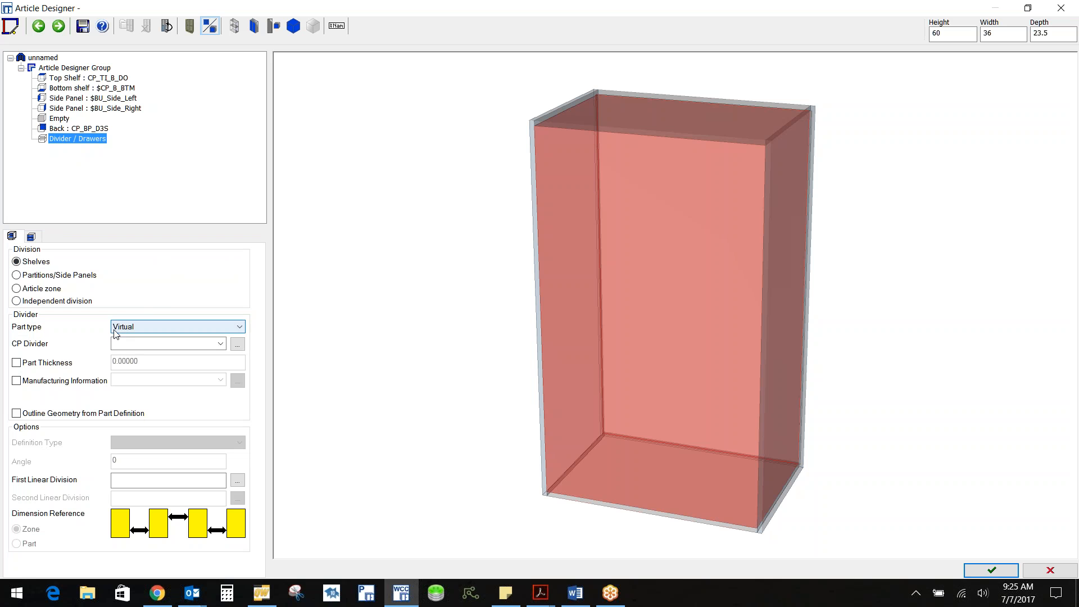
{"action": "left_click", "coordinate": [241, 327]}
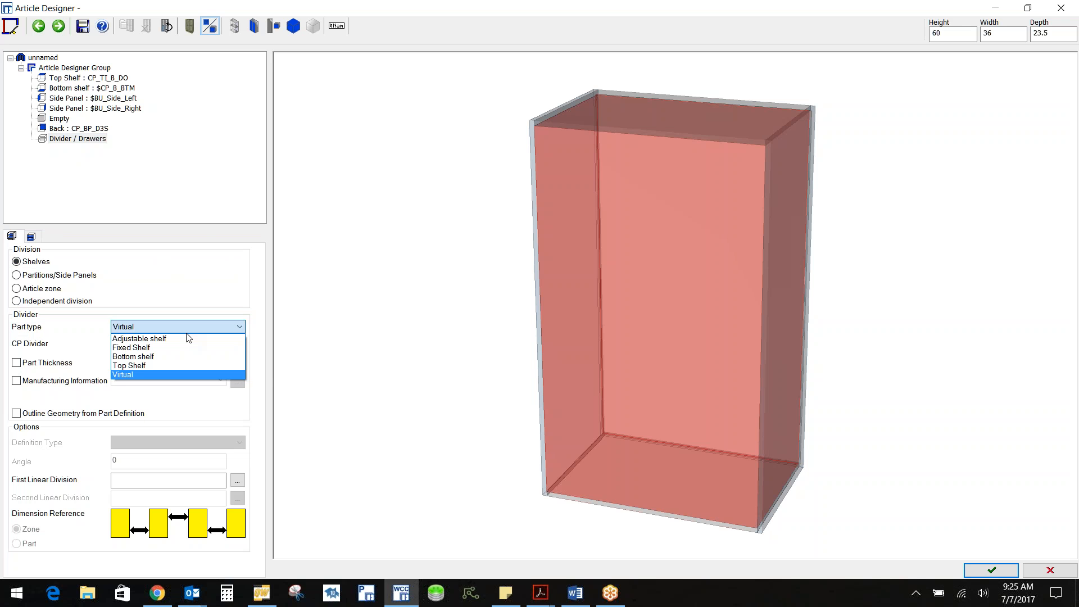
{"action": "left_click", "coordinate": [142, 347]}
{"action": "left_click", "coordinate": [145, 481]}
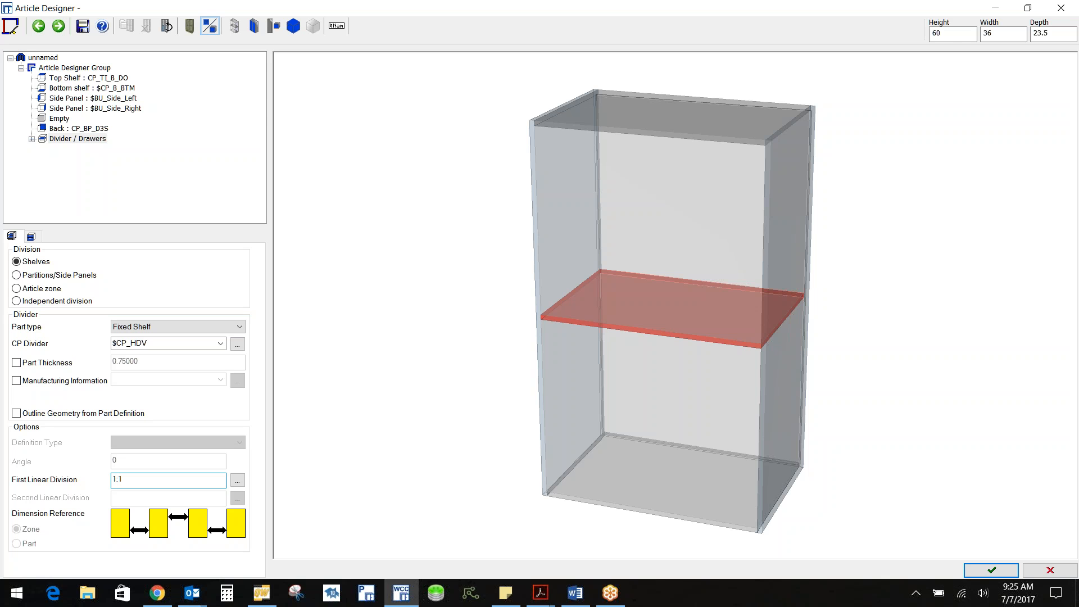
Set the article's height to 45 inches and change its fixed-shelf division to 15in:1:1.
{"action": "left_click", "coordinate": [952, 35]}
{"action": "type", "text": "45"}
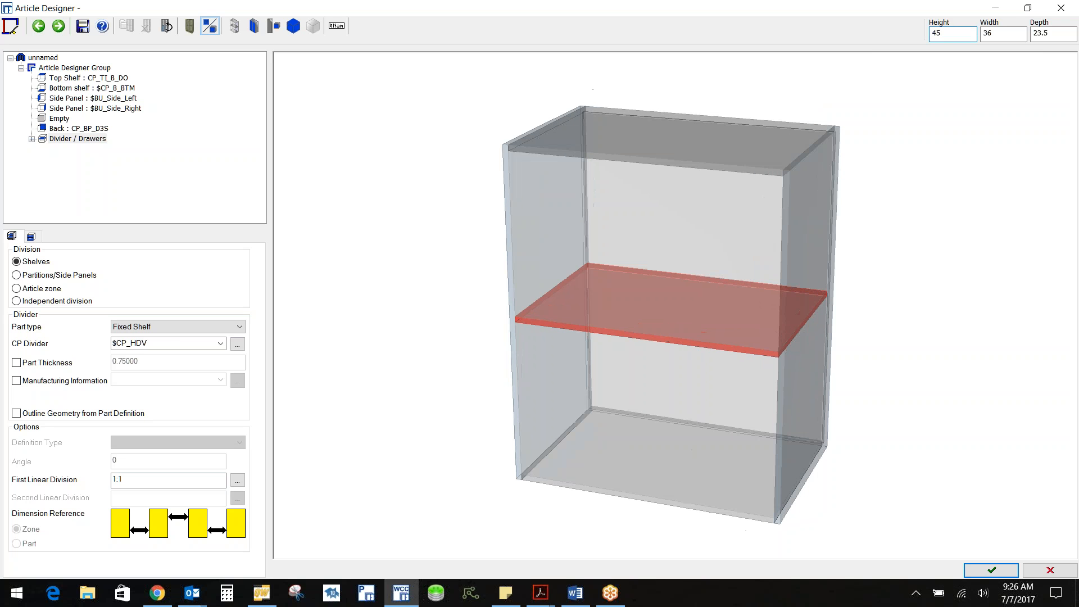
{"action": "left_click", "coordinate": [148, 478]}
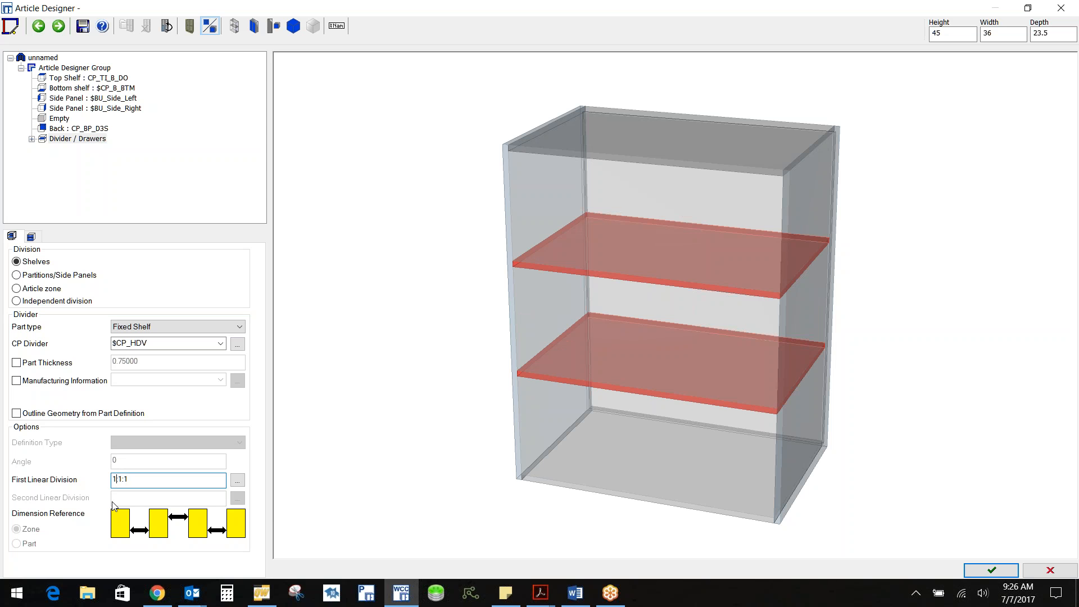
{"action": "type", "text": "5in"}
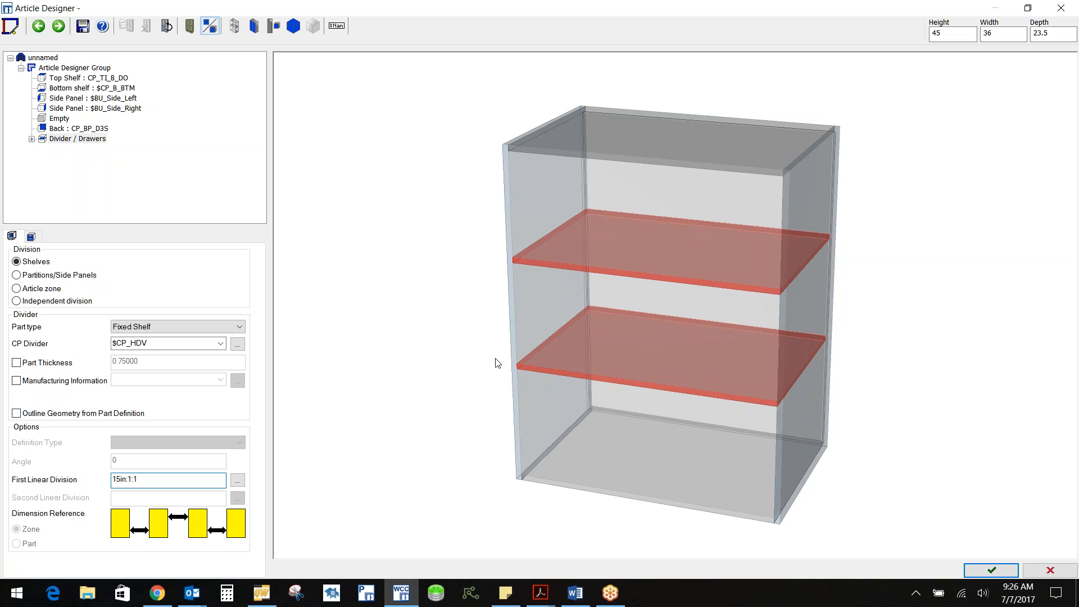
Add two drawers to the lowest opening of the article by enabling the front definition with a 1:1 division.
{"action": "left_click", "coordinate": [552, 400]}
{"action": "left_click", "coordinate": [561, 413]}
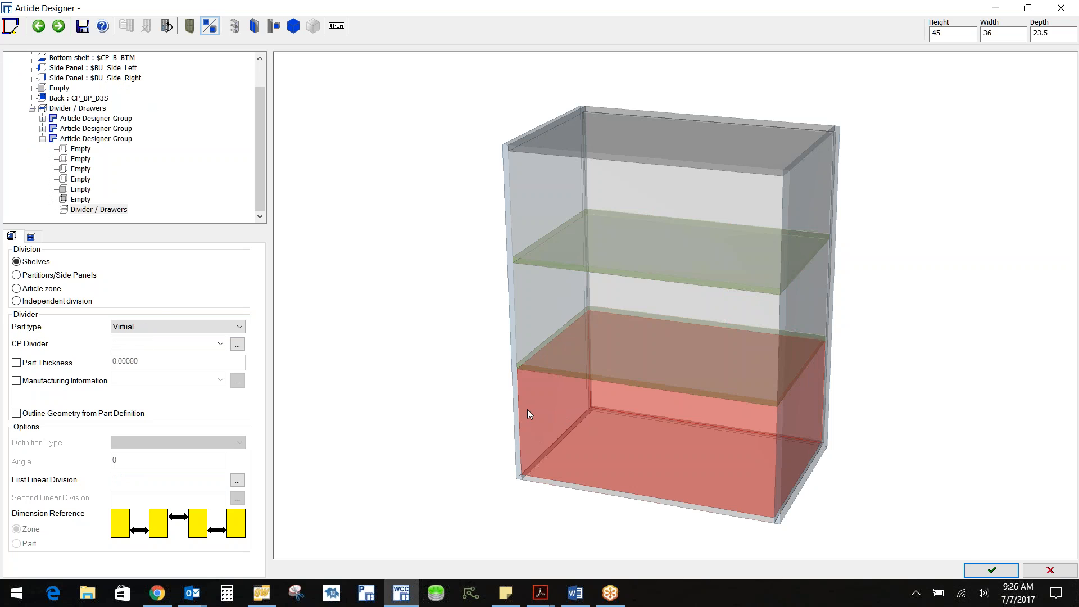
{"action": "left_click", "coordinate": [32, 237]}
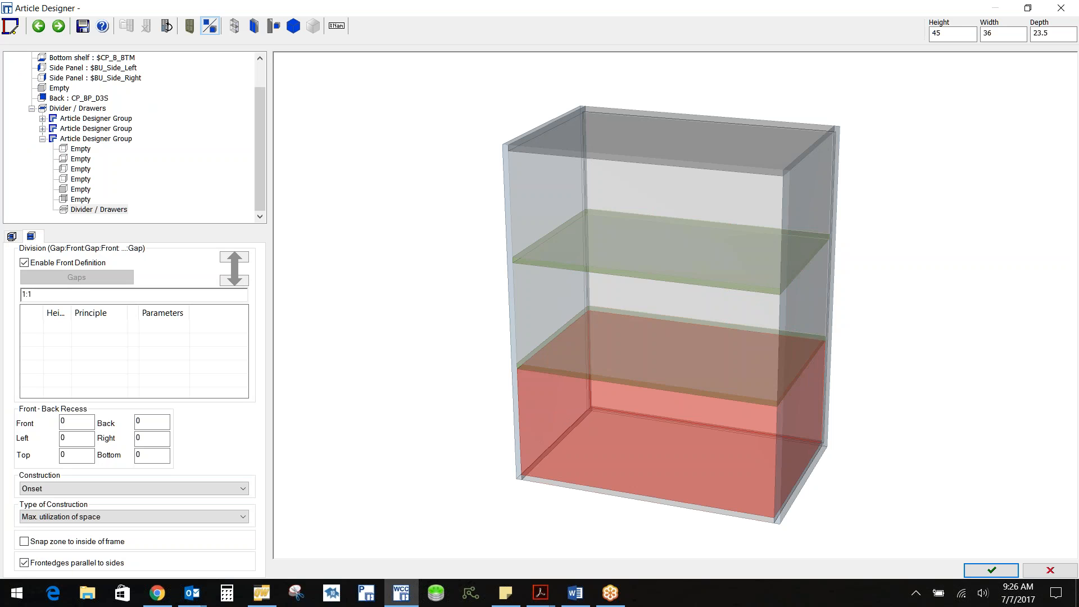
{"action": "key", "text": "Return"}
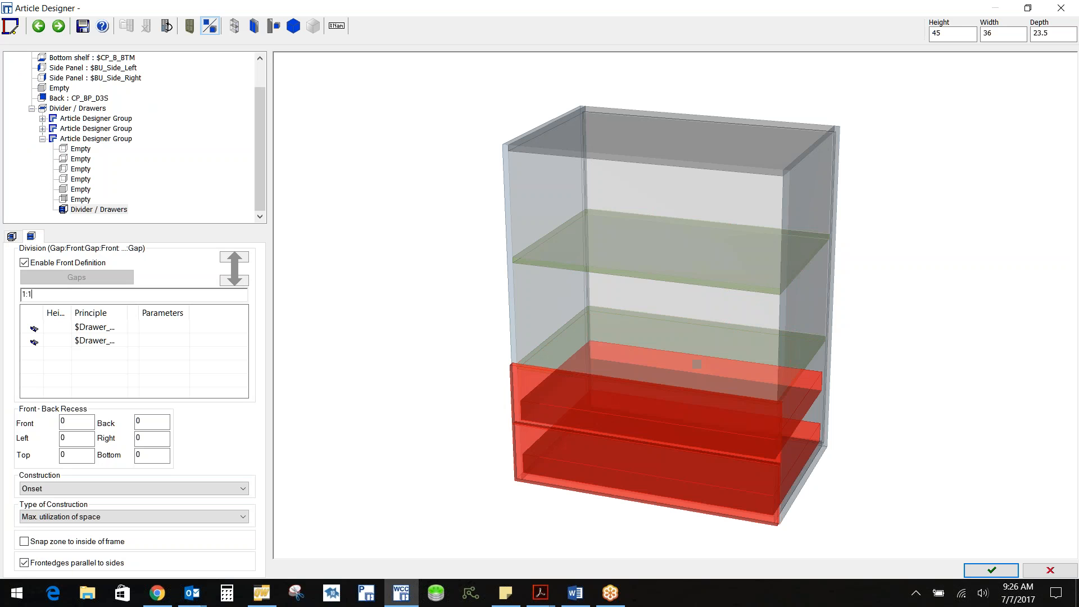
Divide the middle opening with a vertical partition at 14in:1 and set the article's height to 70 inches.
{"action": "left_click", "coordinate": [541, 301]}
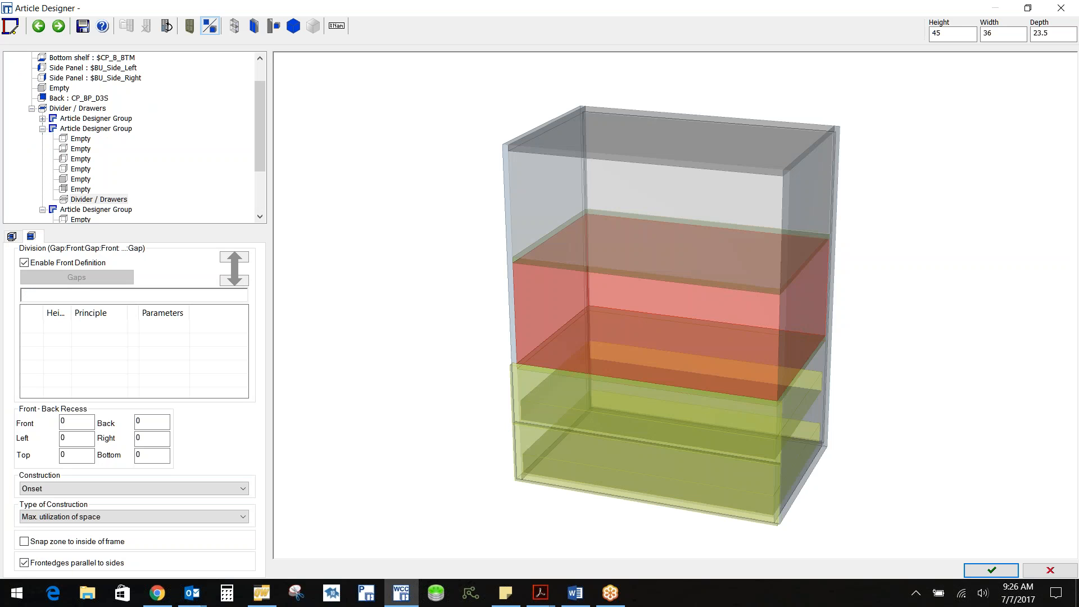
{"action": "left_click", "coordinate": [11, 236]}
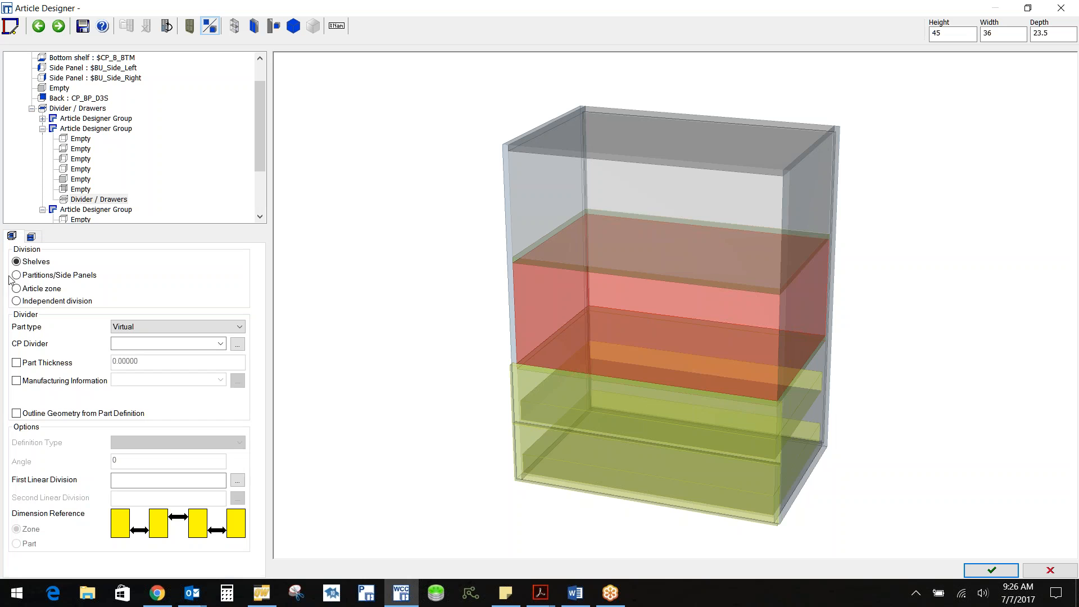
{"action": "left_click", "coordinate": [239, 327]}
{"action": "left_click", "coordinate": [138, 363]}
{"action": "left_click", "coordinate": [140, 482]}
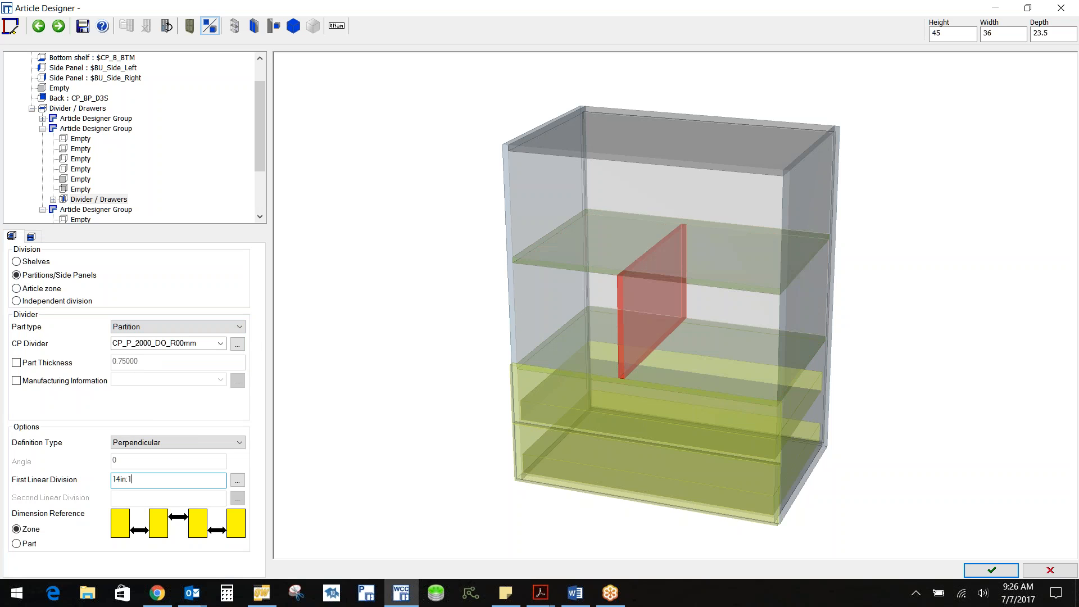
{"action": "double_click", "coordinate": [958, 36]}
{"action": "type", "text": "70"}
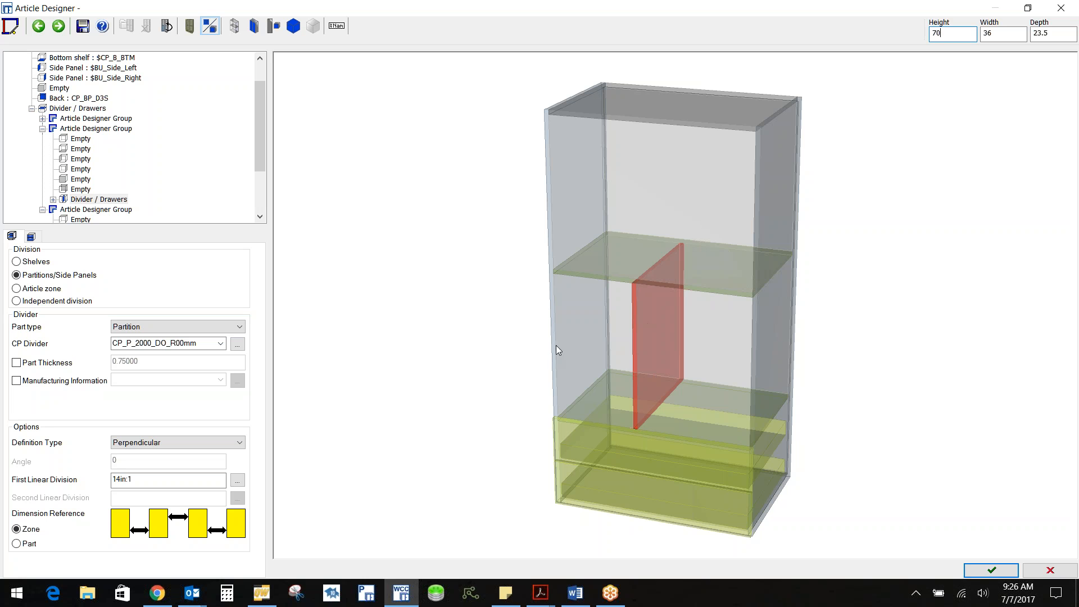
Add a left-hinged single door to the front of the left compartment in the middle opening.
{"action": "left_click", "coordinate": [583, 329]}
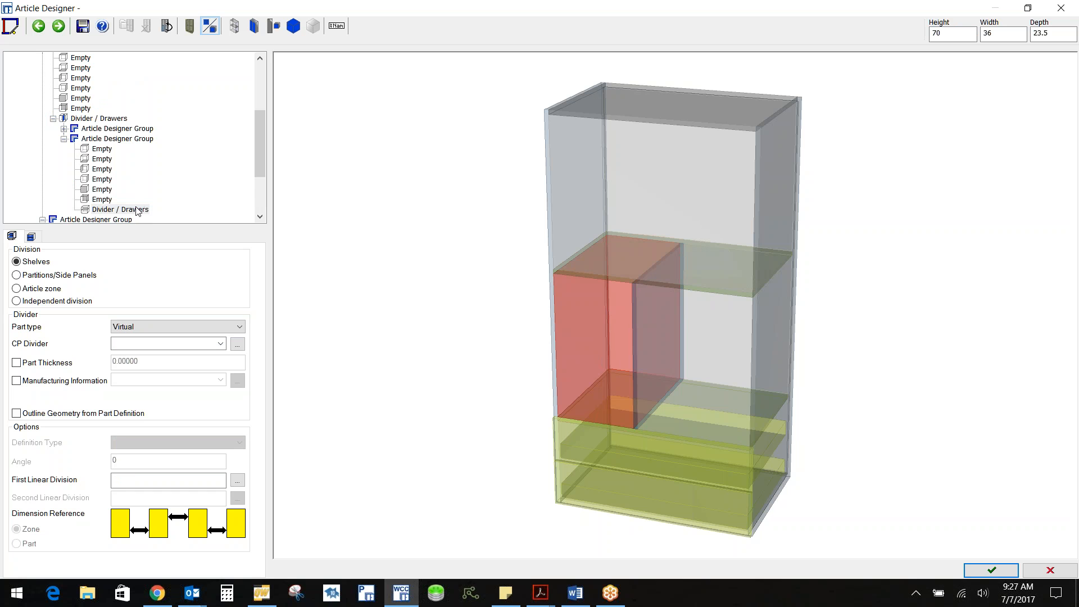
{"action": "left_click", "coordinate": [107, 192]}
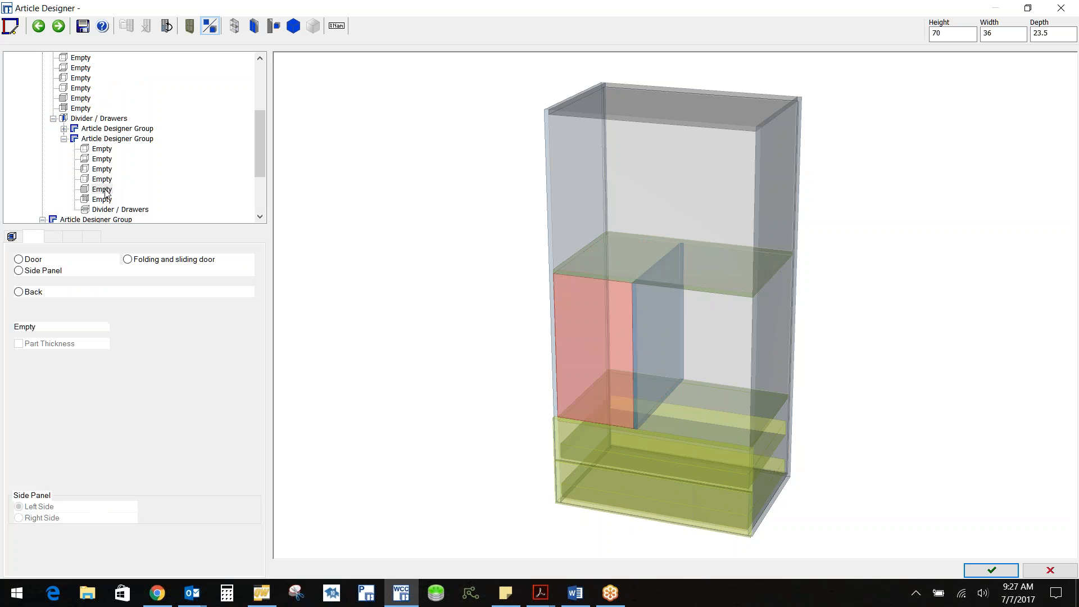
{"action": "left_click", "coordinate": [18, 506]}
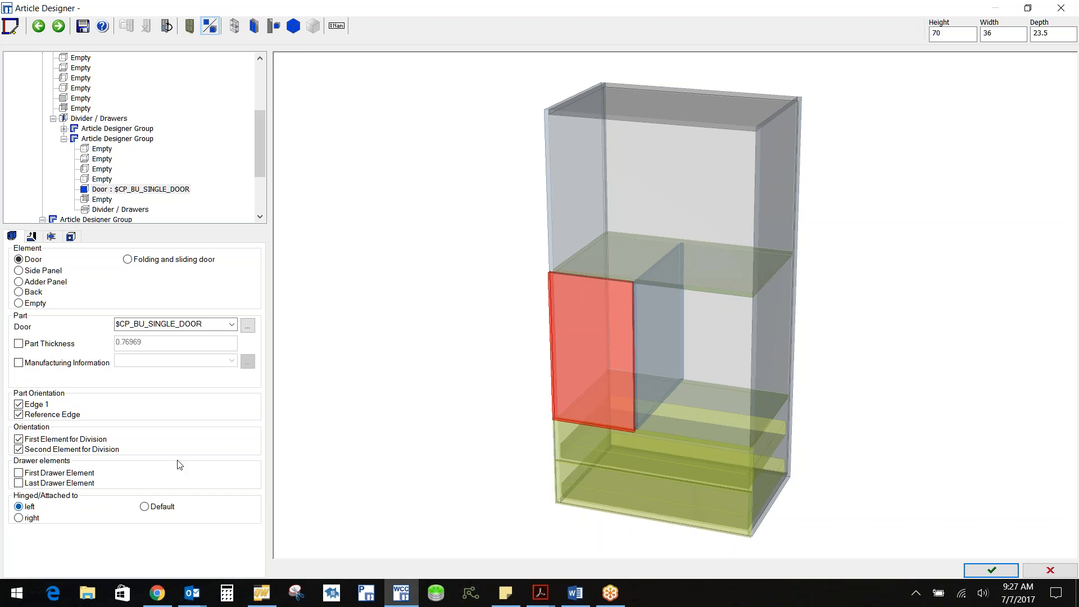
Preview the new door in its open position, and return the door display to closed.
{"action": "left_click", "coordinate": [254, 26]}
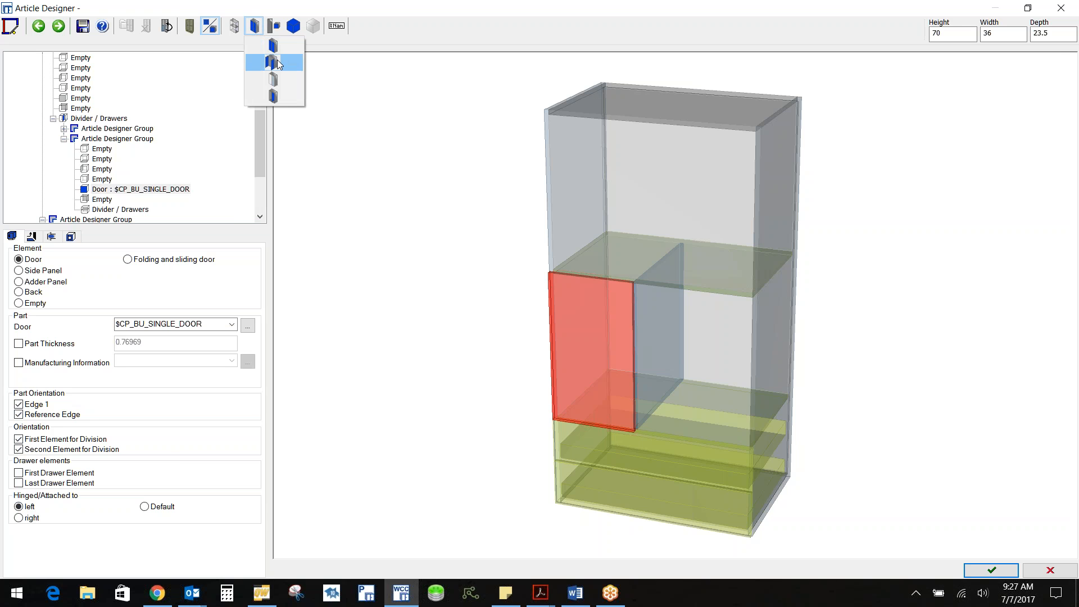
{"action": "left_click", "coordinate": [278, 62]}
{"action": "left_click", "coordinate": [253, 28]}
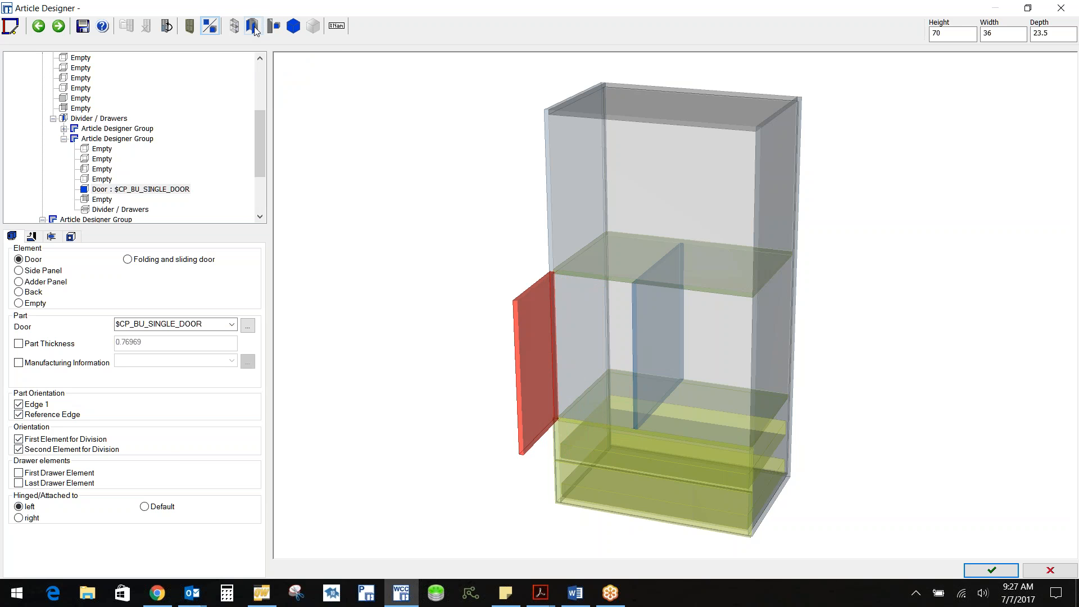
{"action": "left_click", "coordinate": [291, 49]}
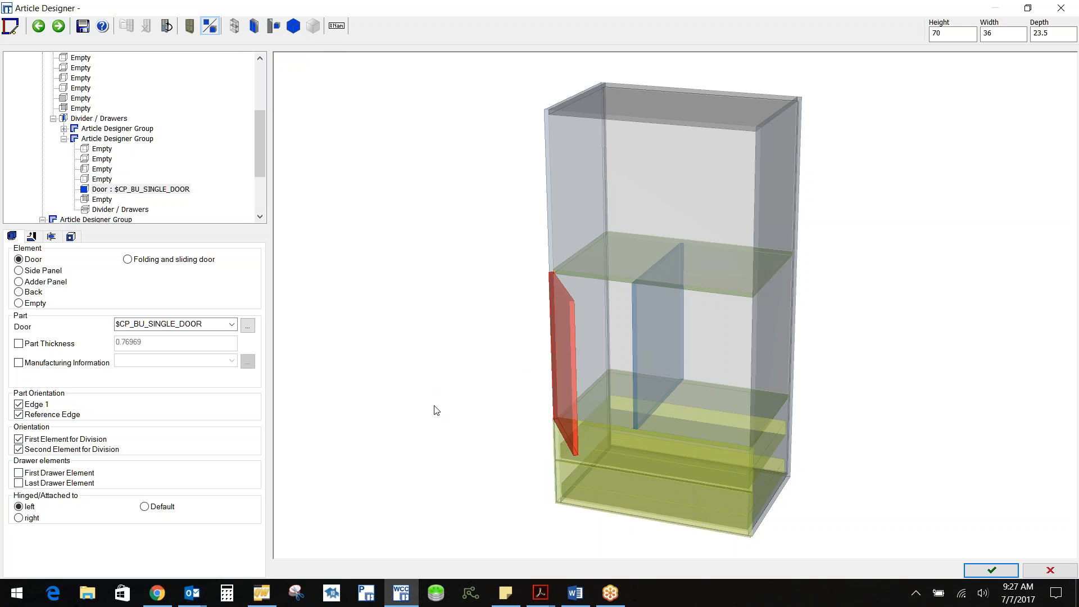
Add an adjustable shelf to the right compartment of the middle opening with a first linear division of 1:1.
{"action": "left_click", "coordinate": [660, 328]}
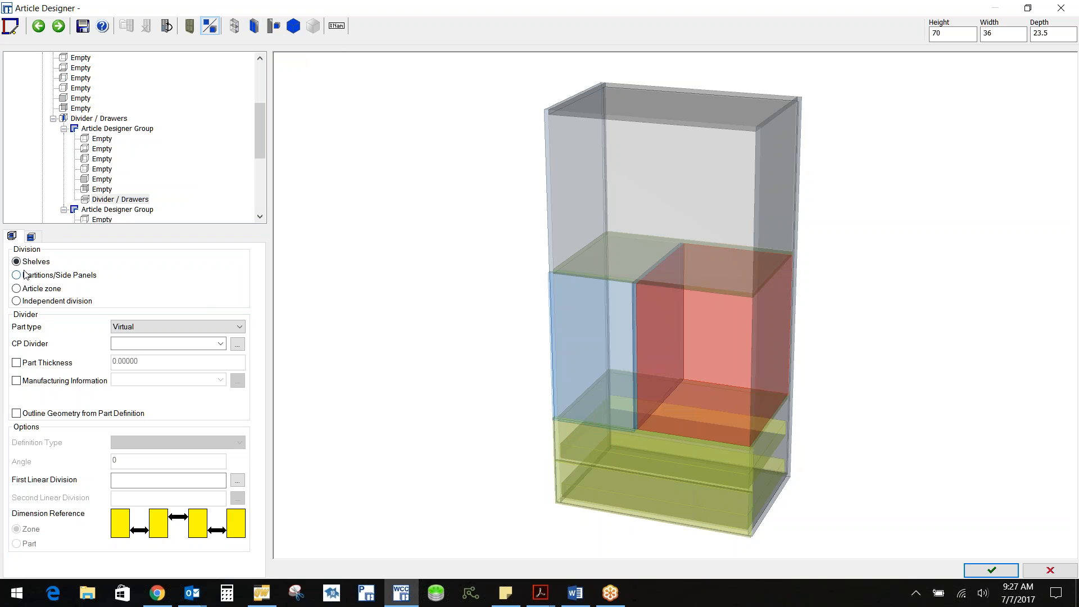
{"action": "left_click", "coordinate": [242, 327]}
{"action": "left_click", "coordinate": [160, 337]}
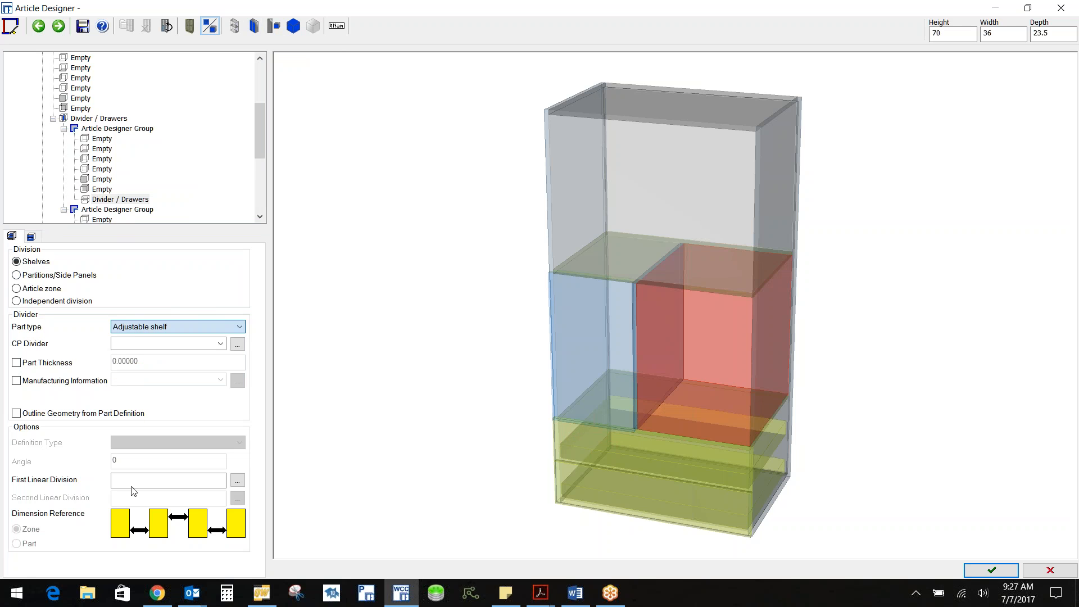
{"action": "left_click", "coordinate": [136, 482]}
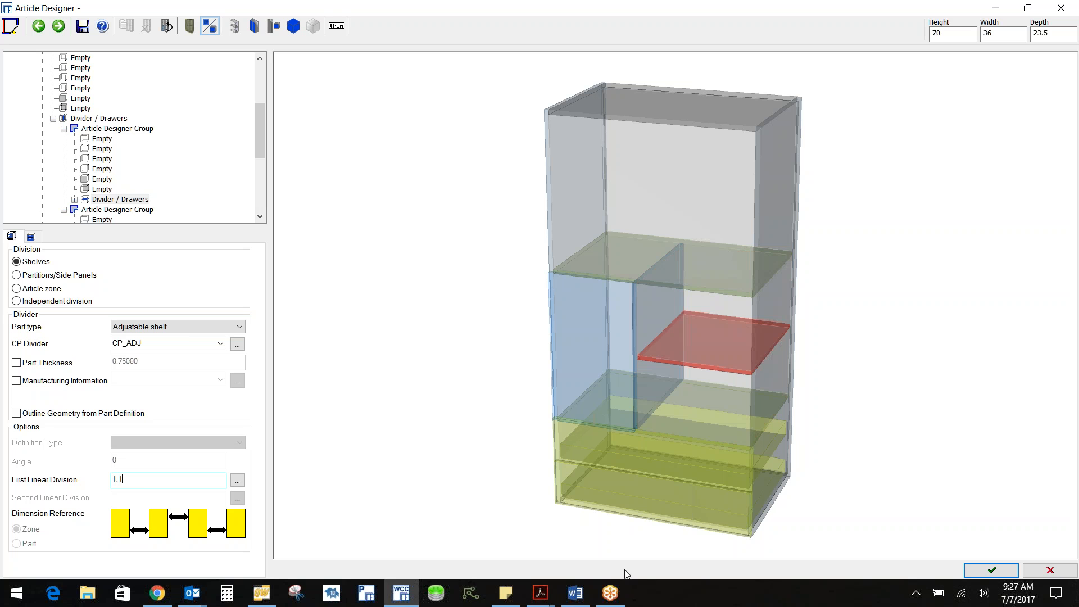
Finish the article and save it under the order's name in the Starters folder of the Frameless Library.
{"action": "left_click", "coordinate": [992, 570]}
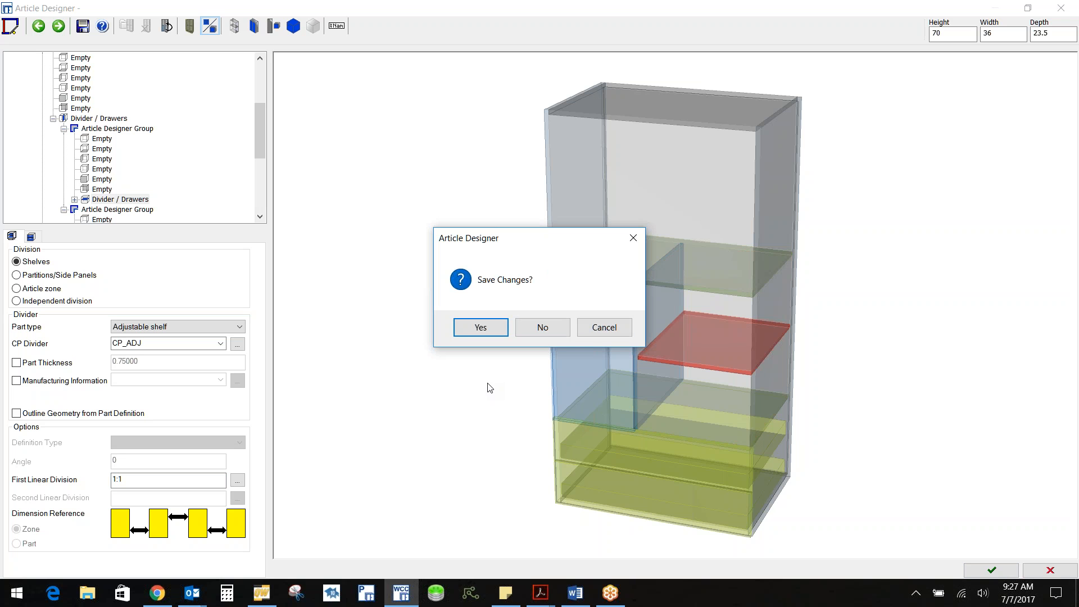
{"action": "left_click", "coordinate": [492, 333]}
{"action": "left_click", "coordinate": [496, 327]}
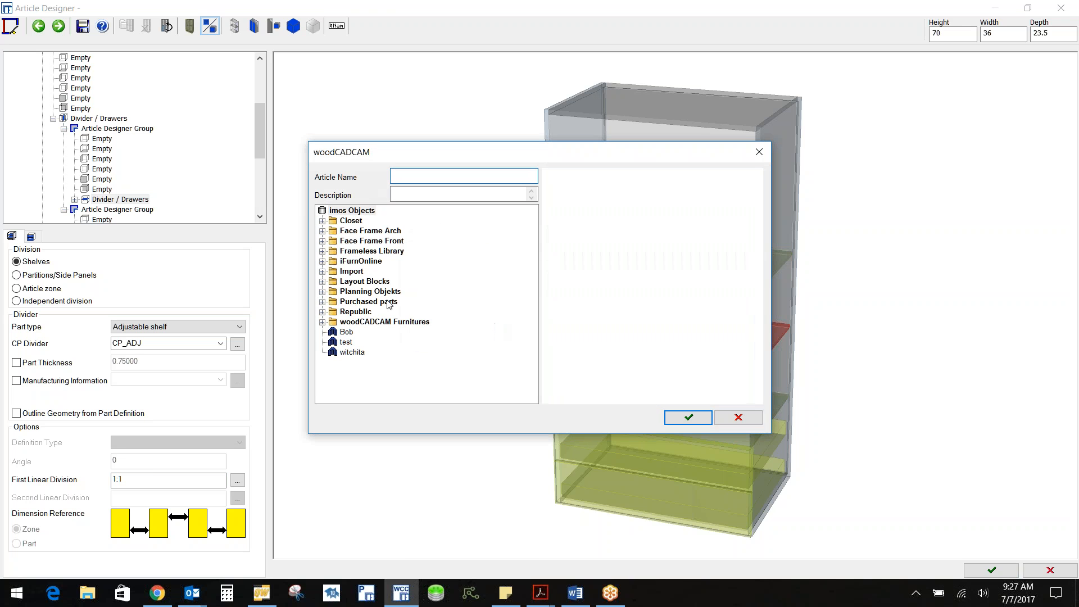
{"action": "left_click", "coordinate": [323, 251]}
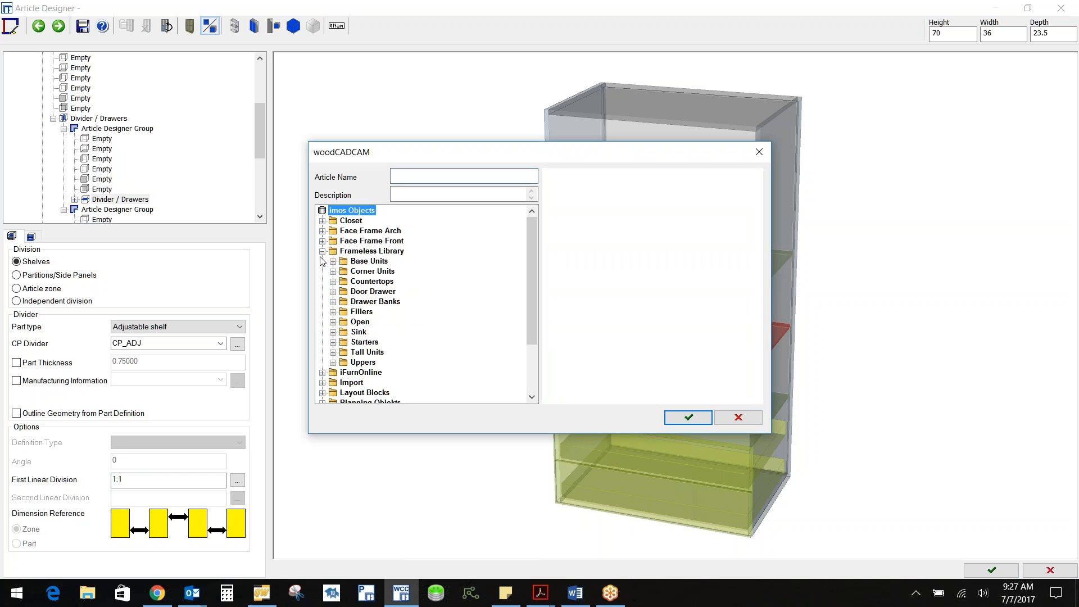
{"action": "left_click", "coordinate": [365, 342]}
{"action": "left_click", "coordinate": [420, 178]}
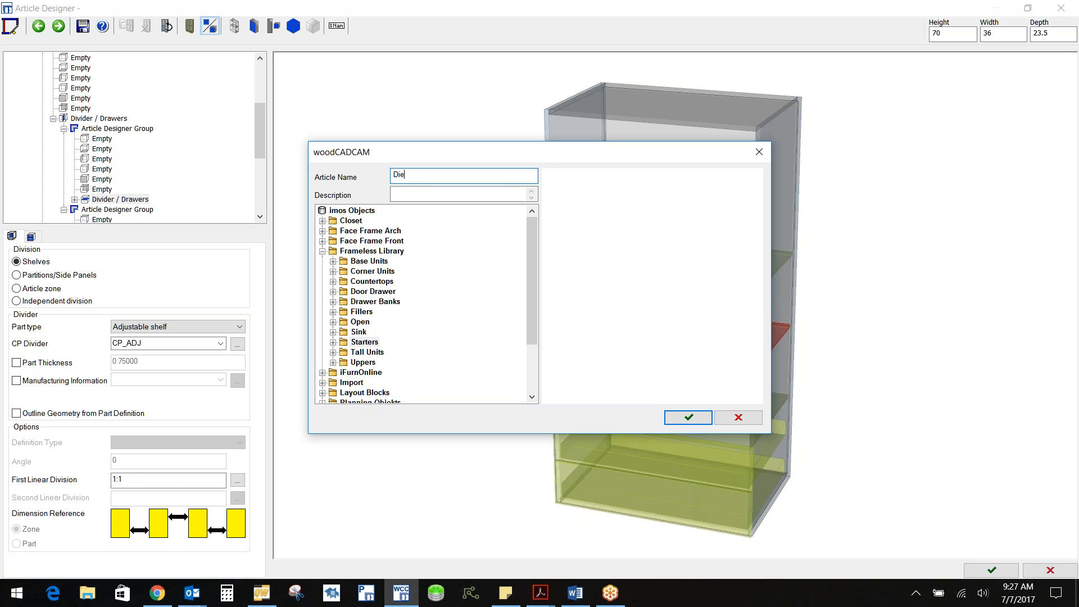
{"action": "left_click", "coordinate": [688, 417]}
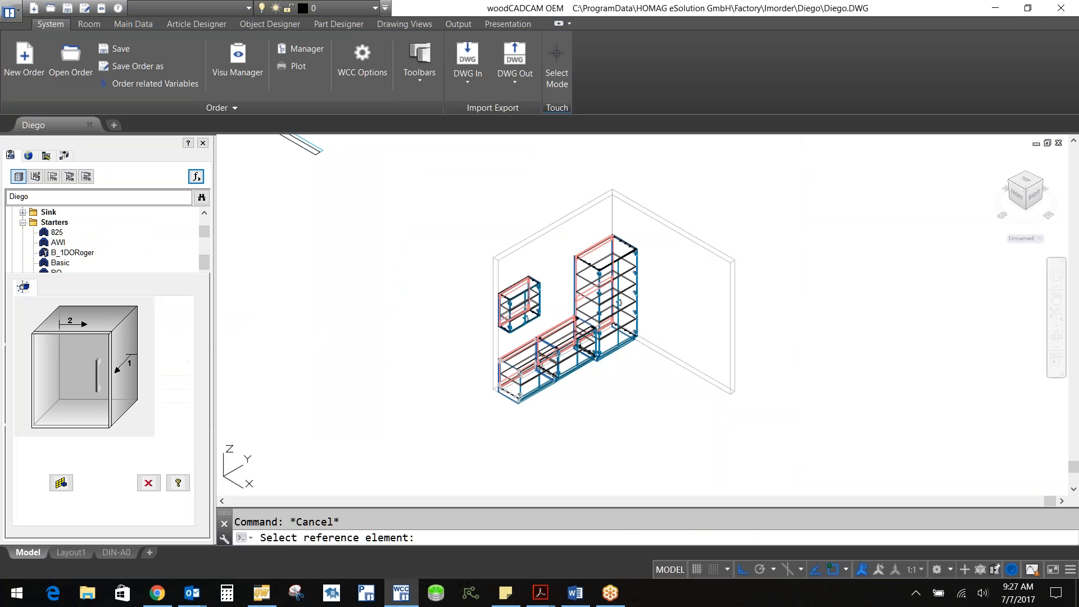
Insert the saved article in the drawing clear of the room, keeping its default height 70, width 36 and depth 23.5.
{"action": "left_click", "coordinate": [320, 344]}
{"action": "left_click", "coordinate": [354, 303]}
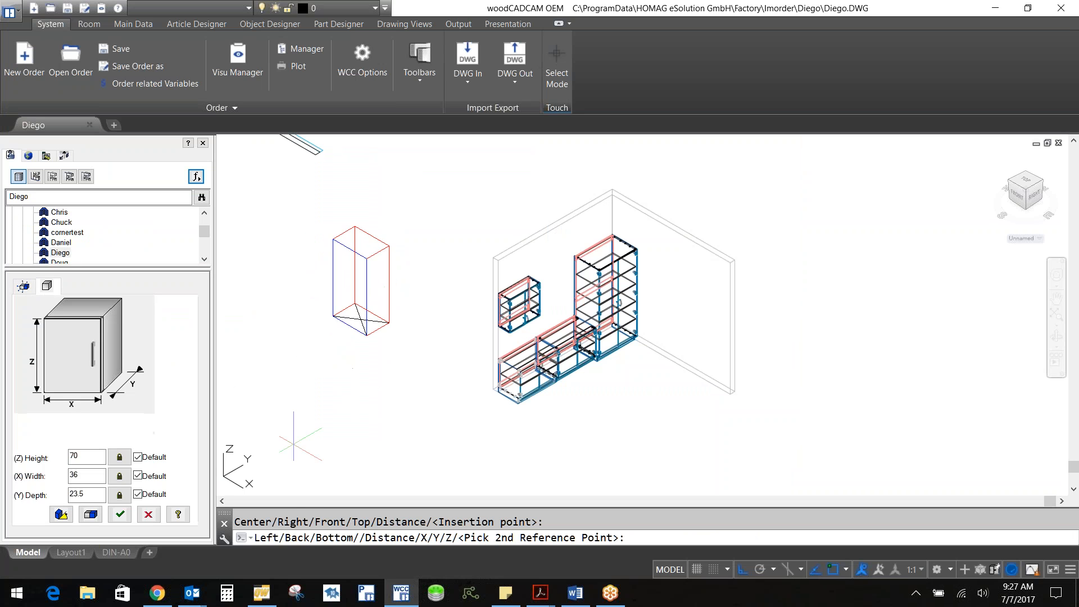
{"action": "left_click", "coordinate": [124, 516]}
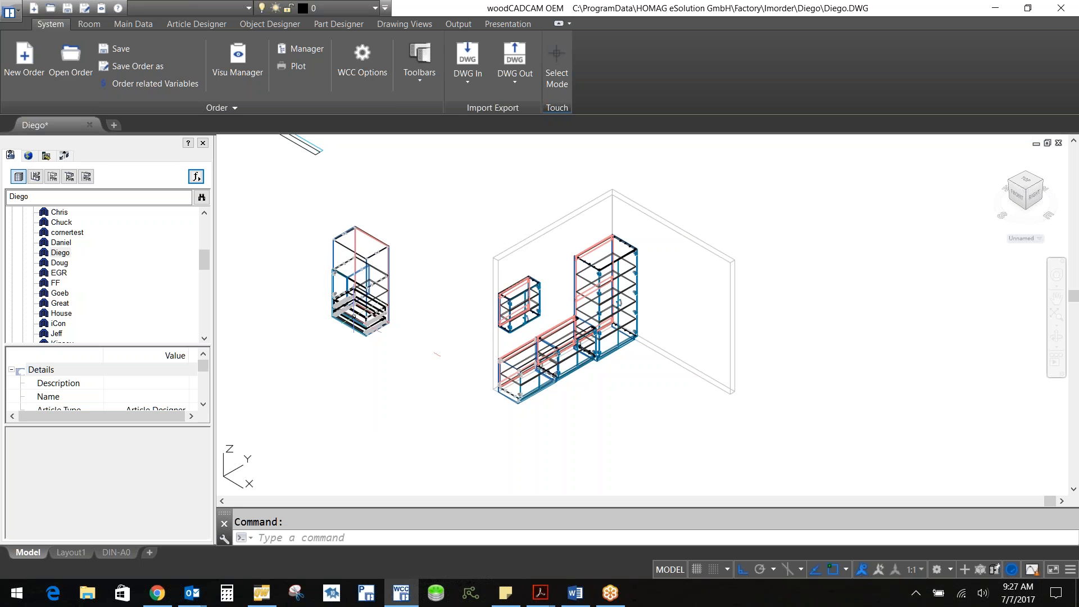
Examine the inserted cabinet from the front-left, including the connectors on its top and shelves and the drawer boxes.
{"action": "left_click", "coordinate": [1011, 181]}
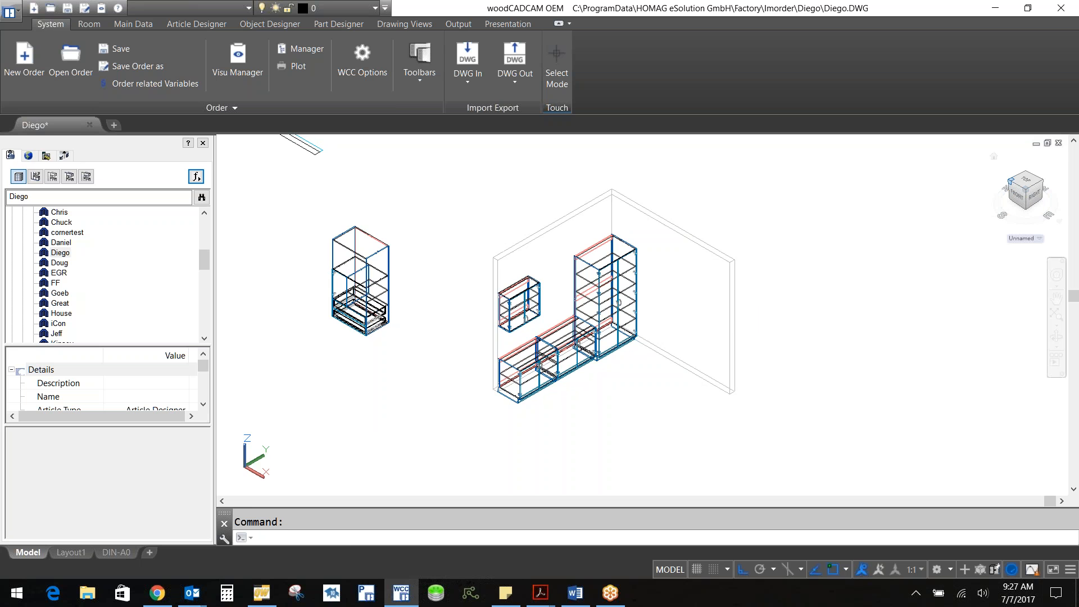
{"action": "scroll", "coordinate": [730, 271], "scroll_direction": "up", "scroll_amount": 10}
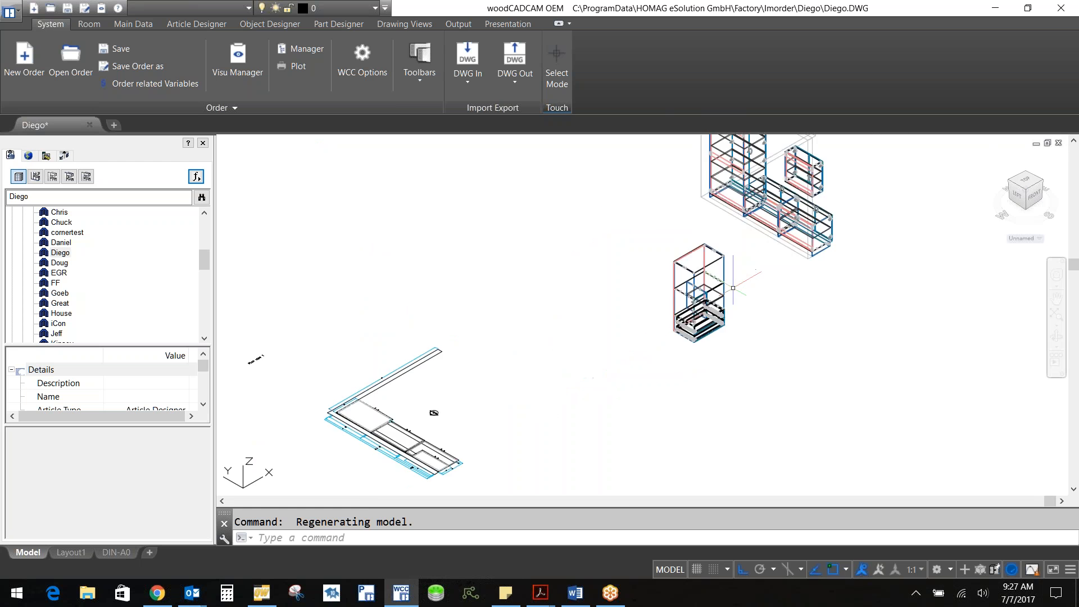
{"action": "scroll", "coordinate": [766, 307], "scroll_direction": "down", "scroll_amount": 3}
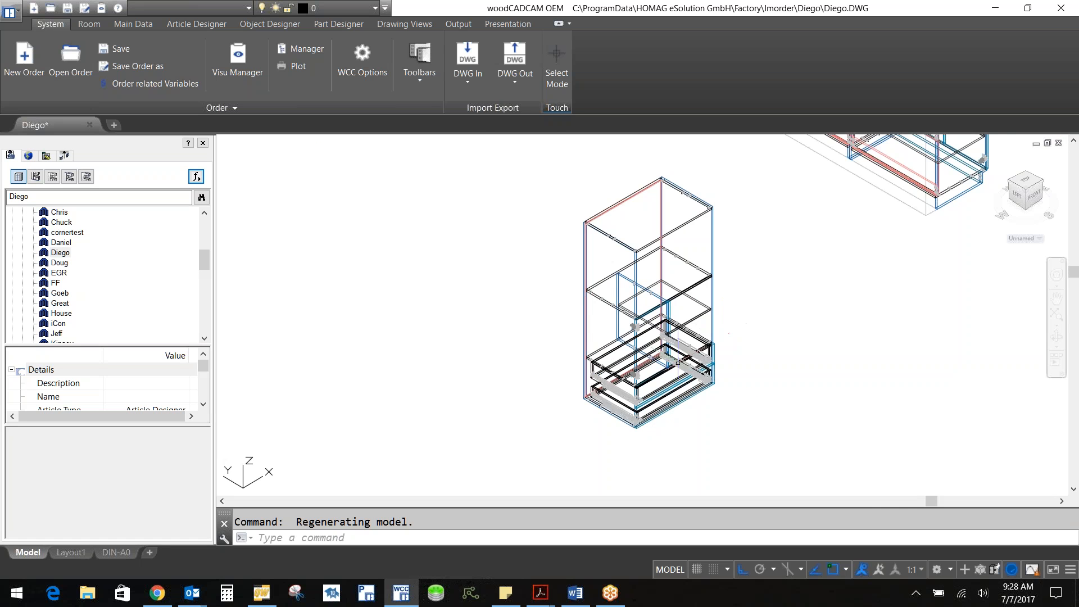
{"action": "scroll", "coordinate": [705, 200], "scroll_direction": "up", "scroll_amount": 4}
{"action": "scroll", "coordinate": [704, 200], "scroll_direction": "up", "scroll_amount": 2}
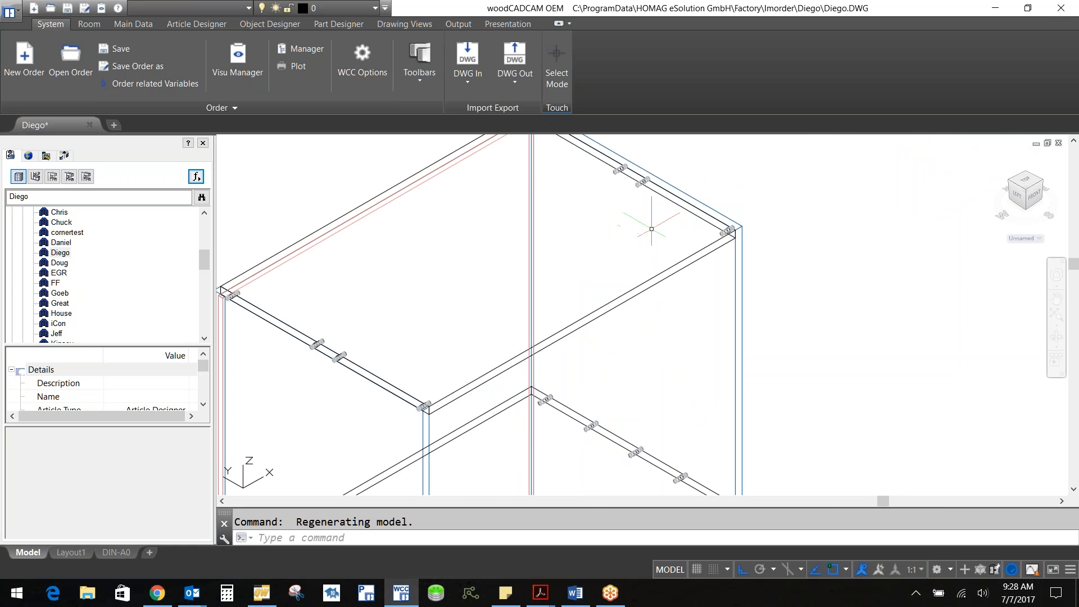
{"action": "scroll", "coordinate": [652, 226], "scroll_direction": "down", "scroll_amount": 2}
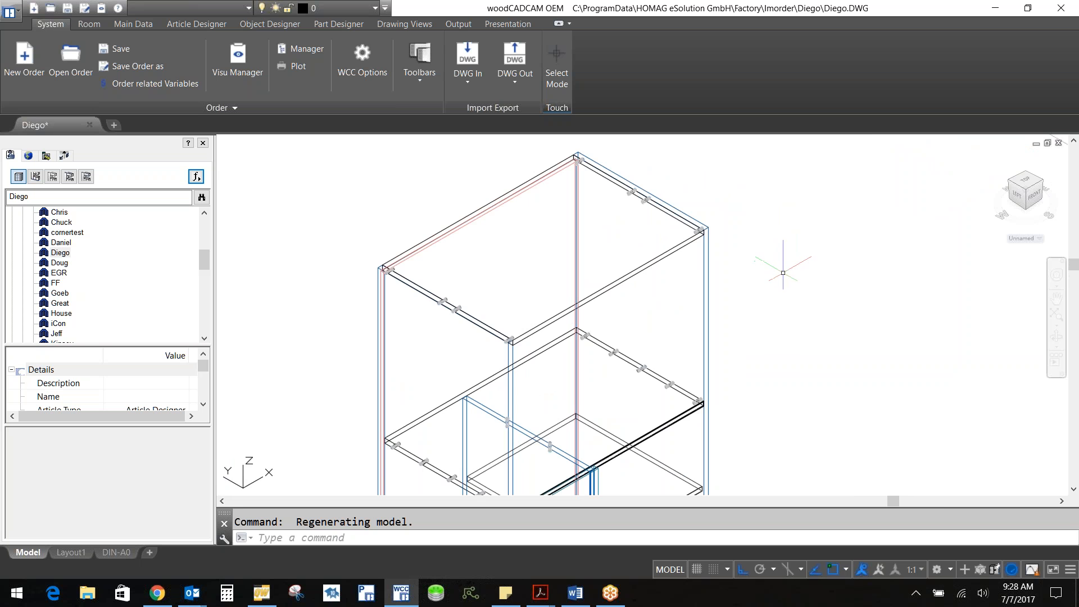
{"action": "scroll", "coordinate": [789, 263], "scroll_direction": "down", "scroll_amount": 4}
{"action": "scroll", "coordinate": [725, 450], "scroll_direction": "up", "scroll_amount": 3}
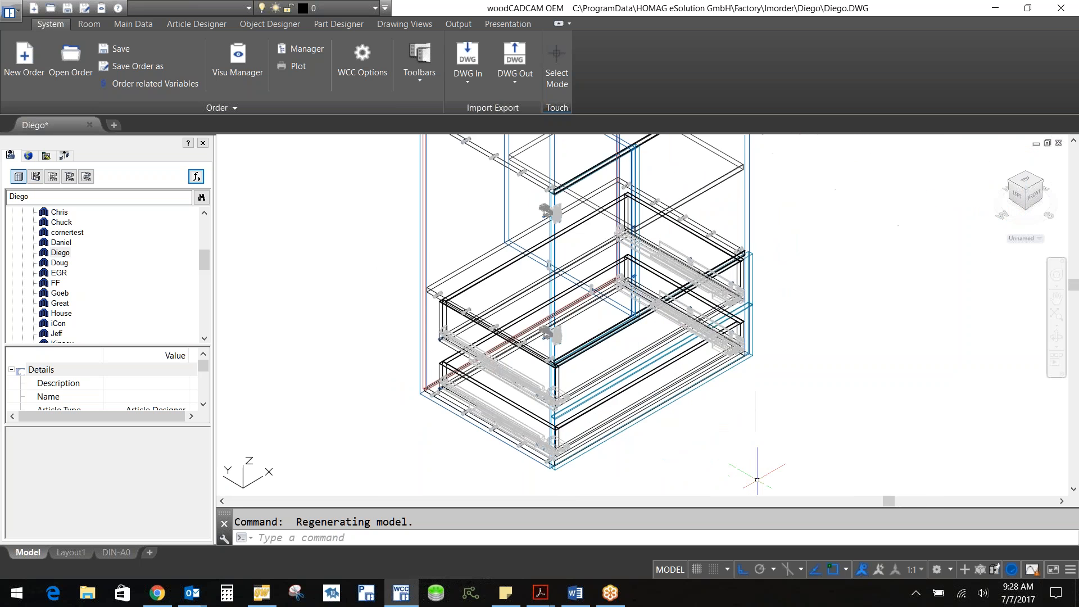
{"action": "scroll", "coordinate": [695, 430], "scroll_direction": "down", "scroll_amount": 3}
{"action": "scroll", "coordinate": [764, 326], "scroll_direction": "down", "scroll_amount": 1}
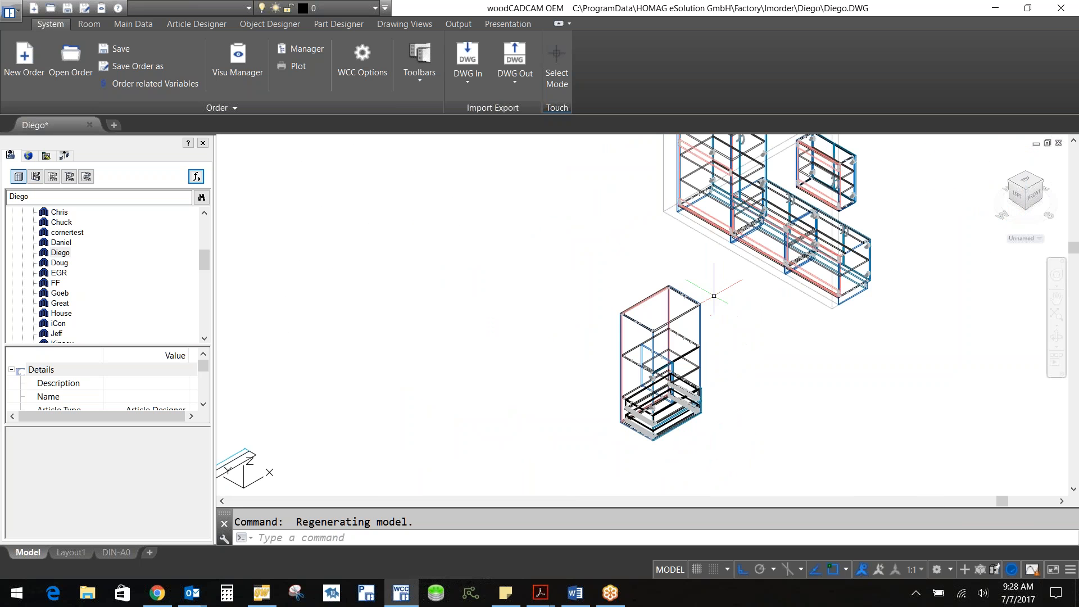
{"action": "scroll", "coordinate": [712, 312], "scroll_direction": "up", "scroll_amount": 4}
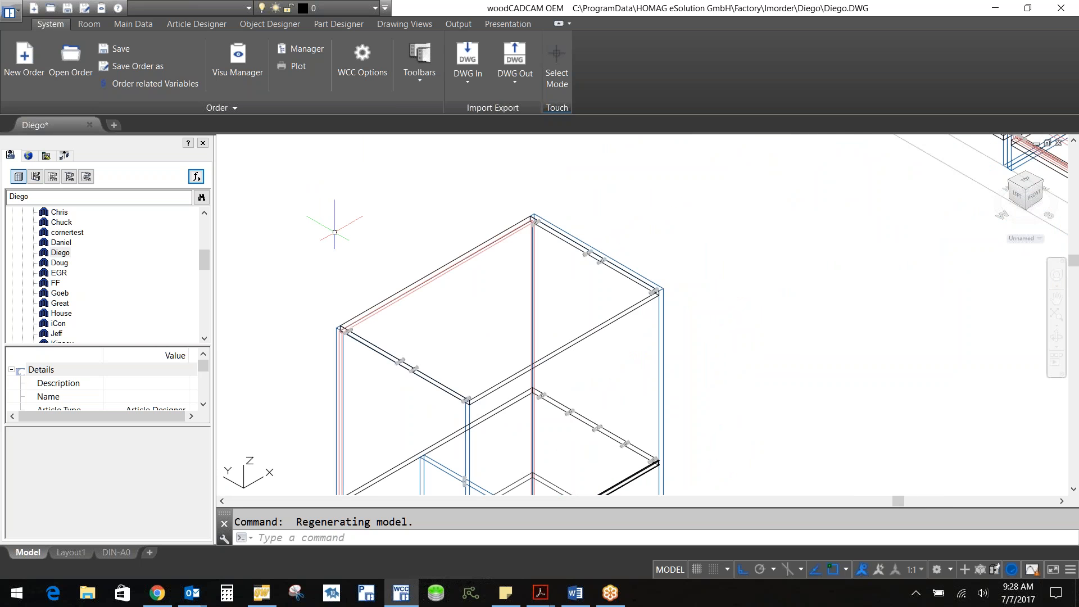
Change the joint between the cabinet's top shelf and right side panel to the Onset trim along their shared upper edge.
{"action": "left_click", "coordinate": [28, 156]}
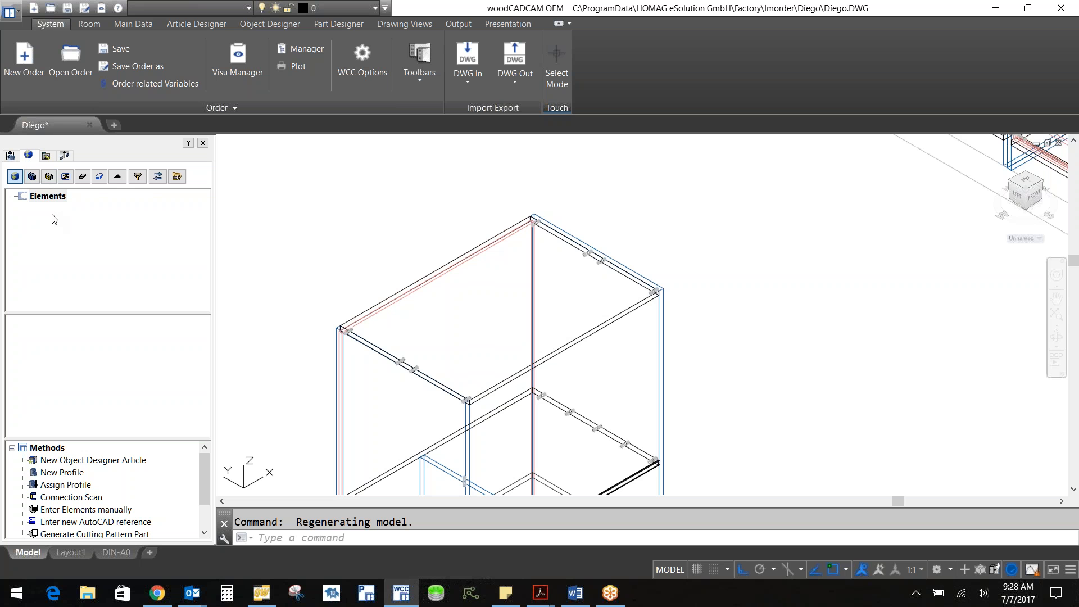
{"action": "left_click", "coordinate": [99, 177]}
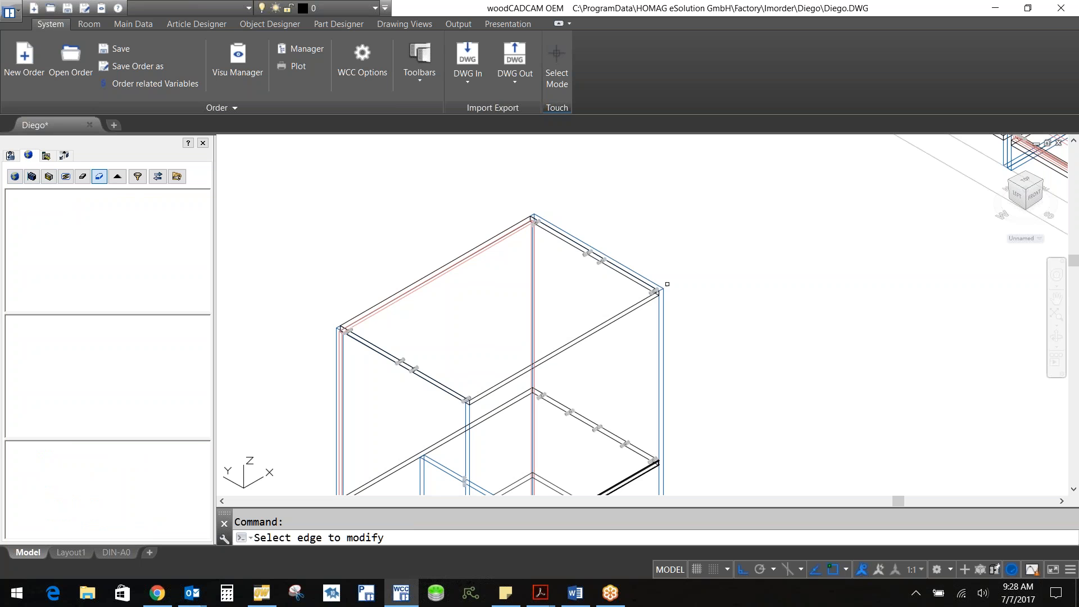
{"action": "left_click", "coordinate": [645, 268]}
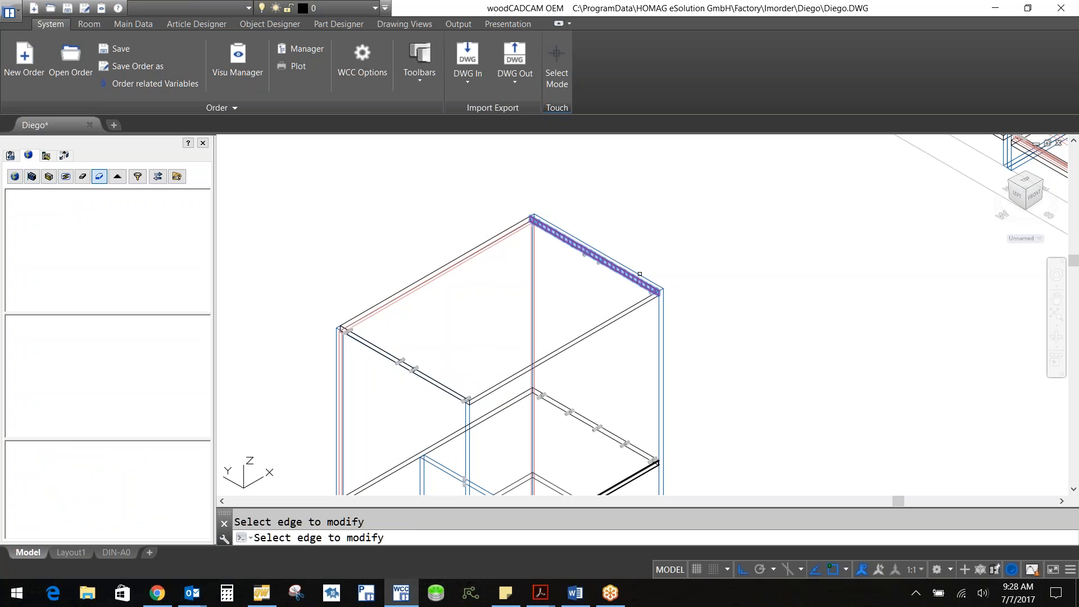
{"action": "left_click", "coordinate": [641, 274]}
{"action": "right_click", "coordinate": [573, 271]}
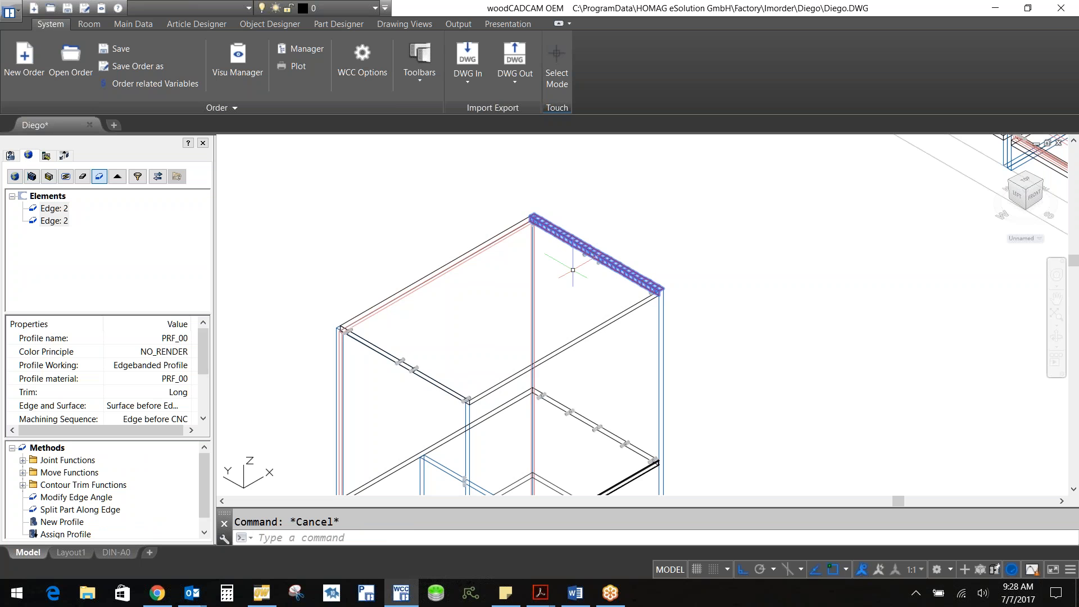
{"action": "left_click", "coordinate": [23, 461]}
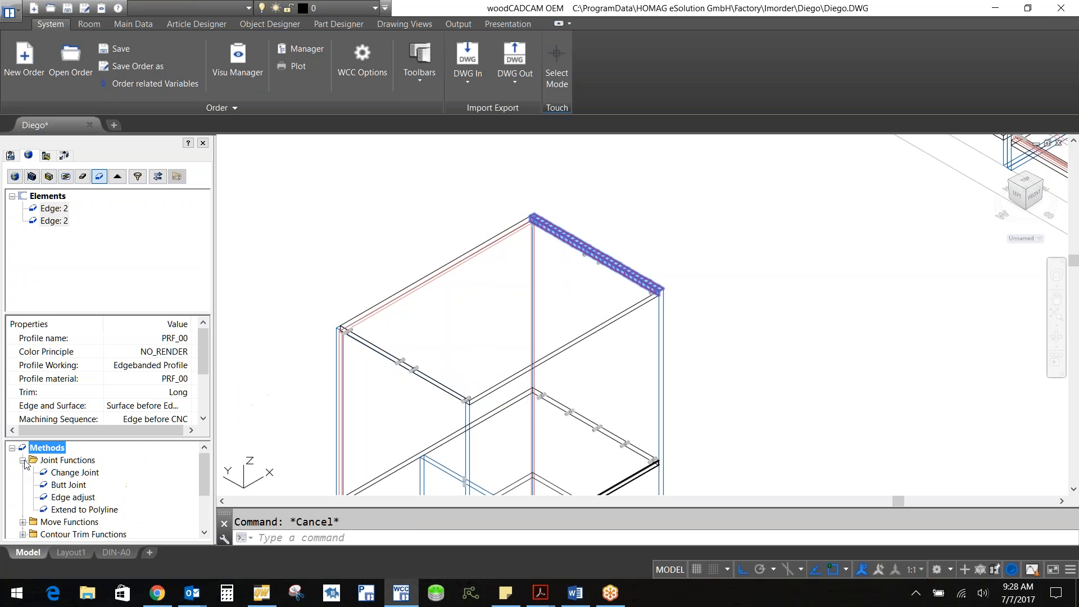
{"action": "double_click", "coordinate": [78, 474]}
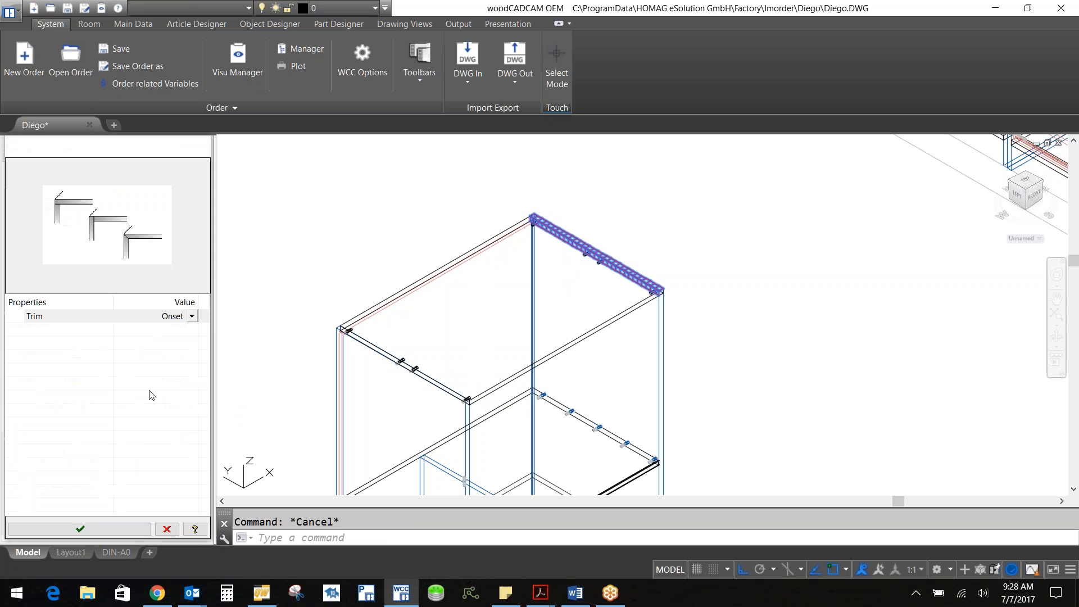
{"action": "left_click", "coordinate": [185, 317]}
{"action": "left_click", "coordinate": [145, 357]}
{"action": "left_click", "coordinate": [193, 317]}
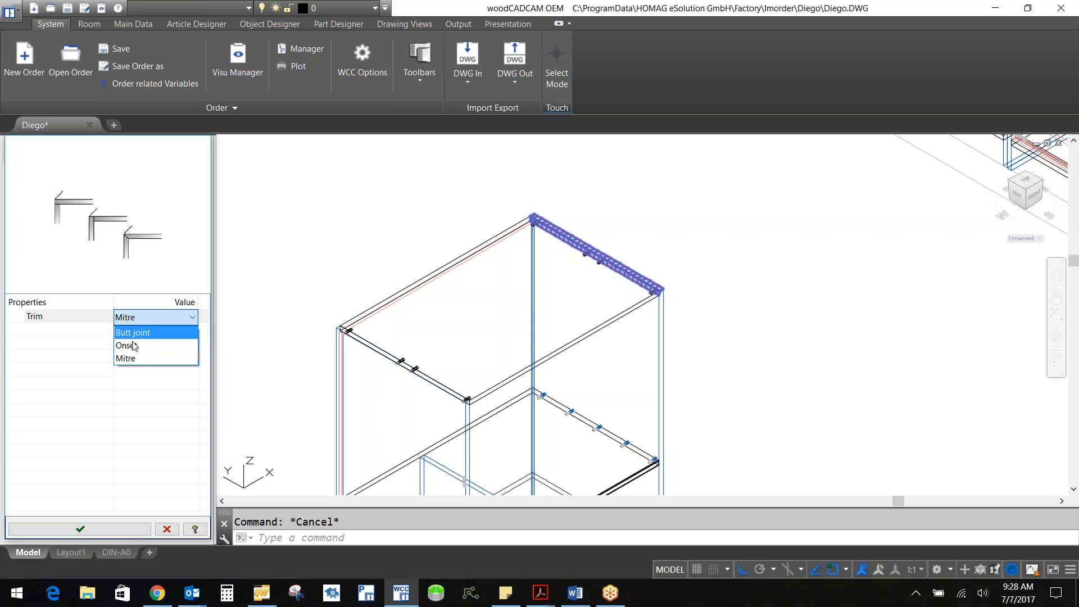
{"action": "left_click", "coordinate": [138, 345]}
{"action": "left_click", "coordinate": [81, 529]}
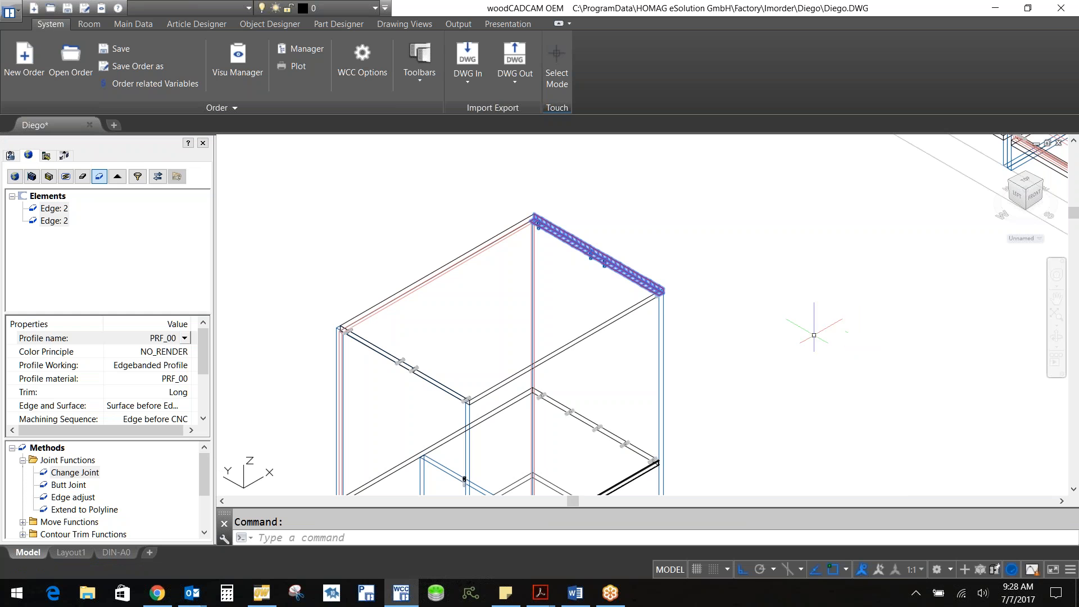
{"action": "scroll", "coordinate": [595, 270], "scroll_direction": "up", "scroll_amount": 5}
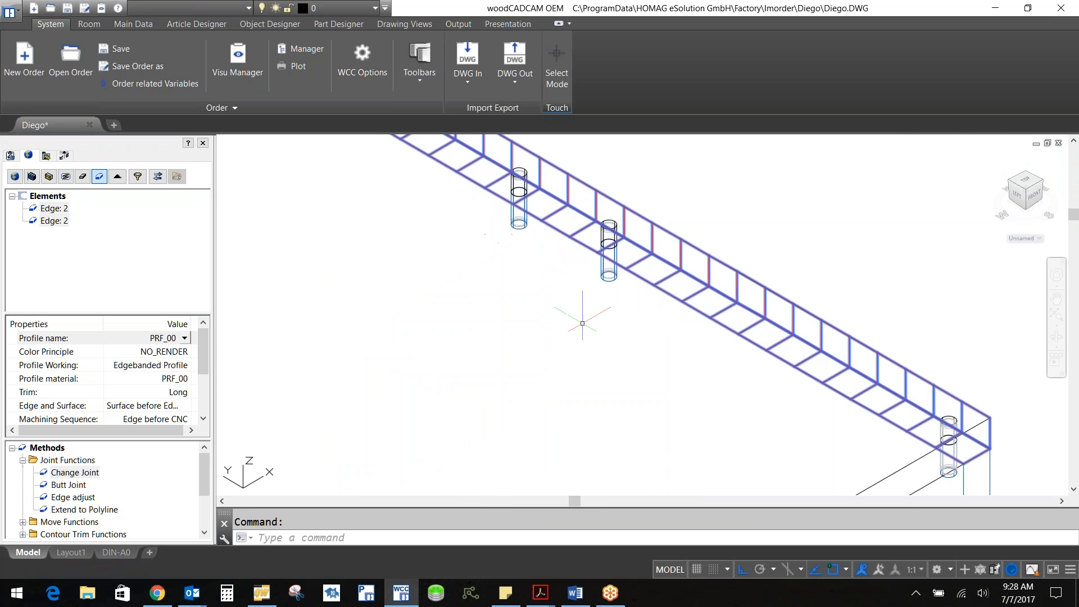
{"action": "scroll", "coordinate": [626, 295], "scroll_direction": "down", "scroll_amount": 5}
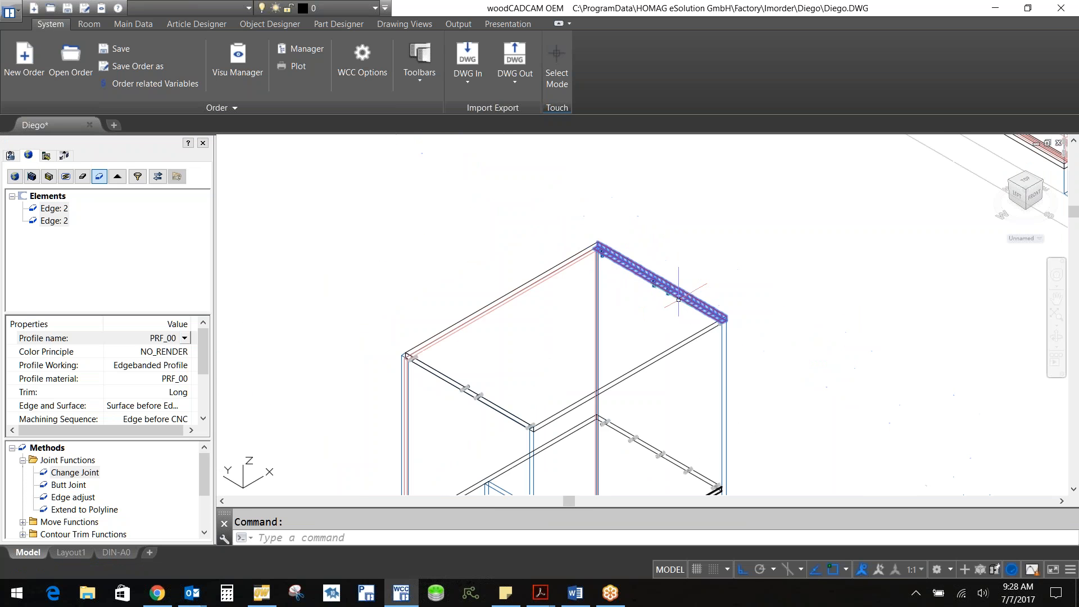
Move the top shelf's right edge with an offset of -2.
{"action": "left_click", "coordinate": [58, 210]}
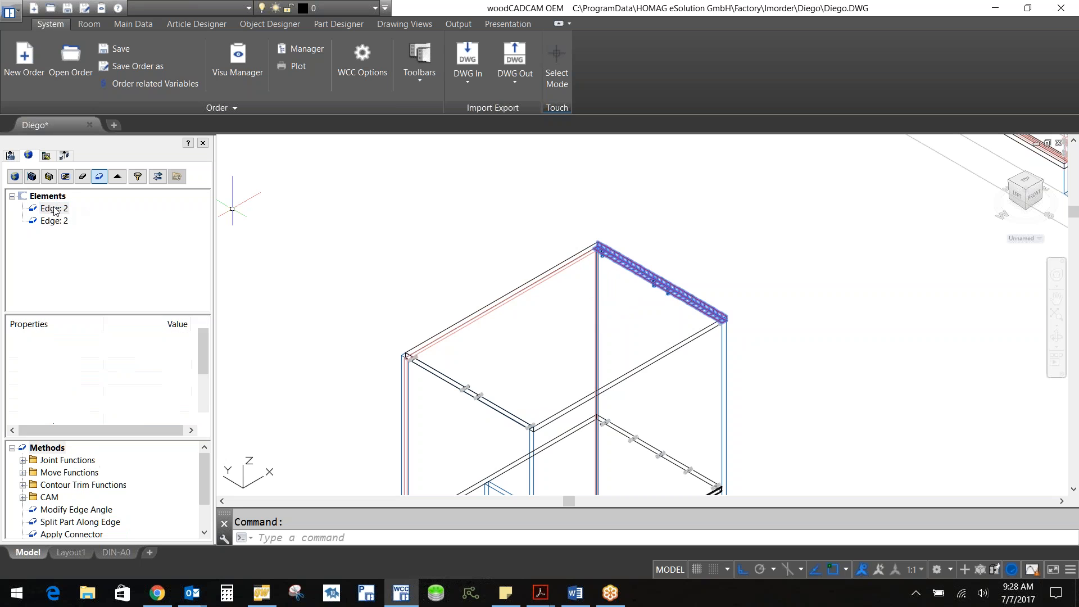
{"action": "left_click", "coordinate": [23, 473]}
{"action": "double_click", "coordinate": [59, 485]}
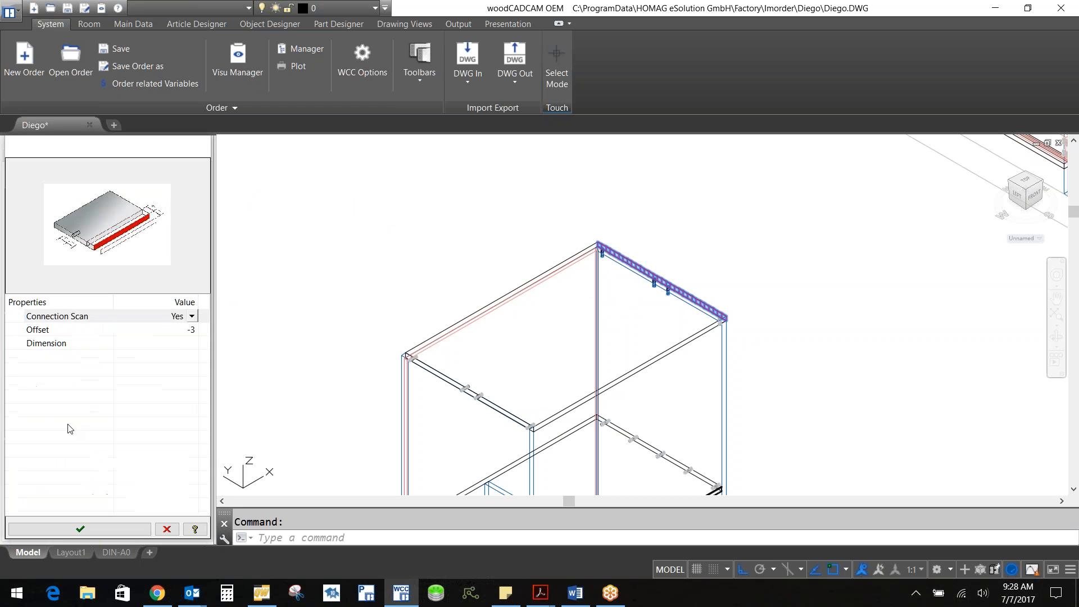
{"action": "left_click", "coordinate": [169, 331]}
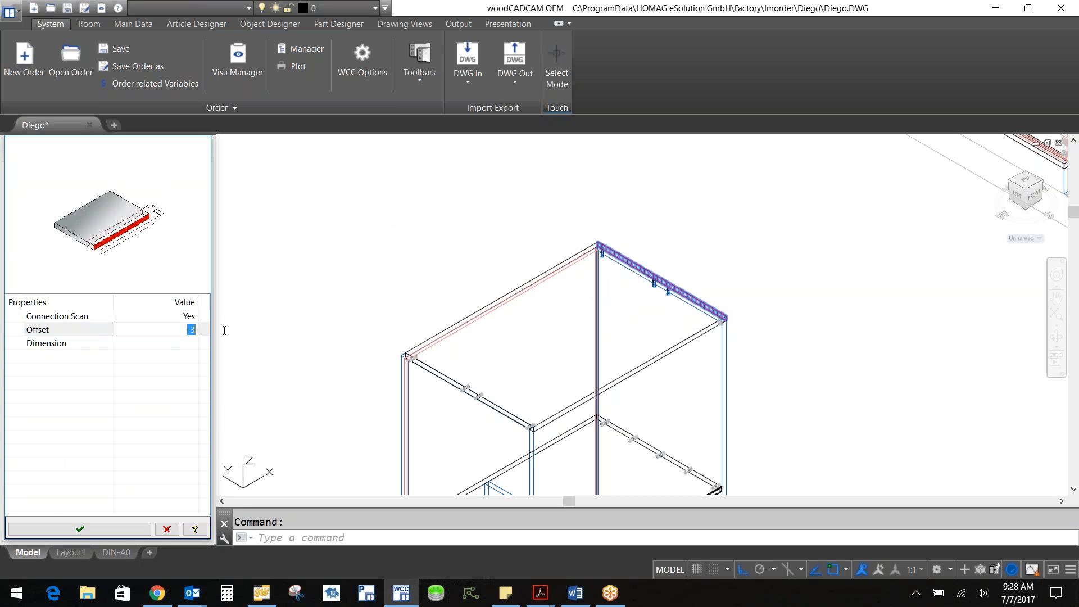
{"action": "type", "text": "-2"}
{"action": "key", "text": "Return"}
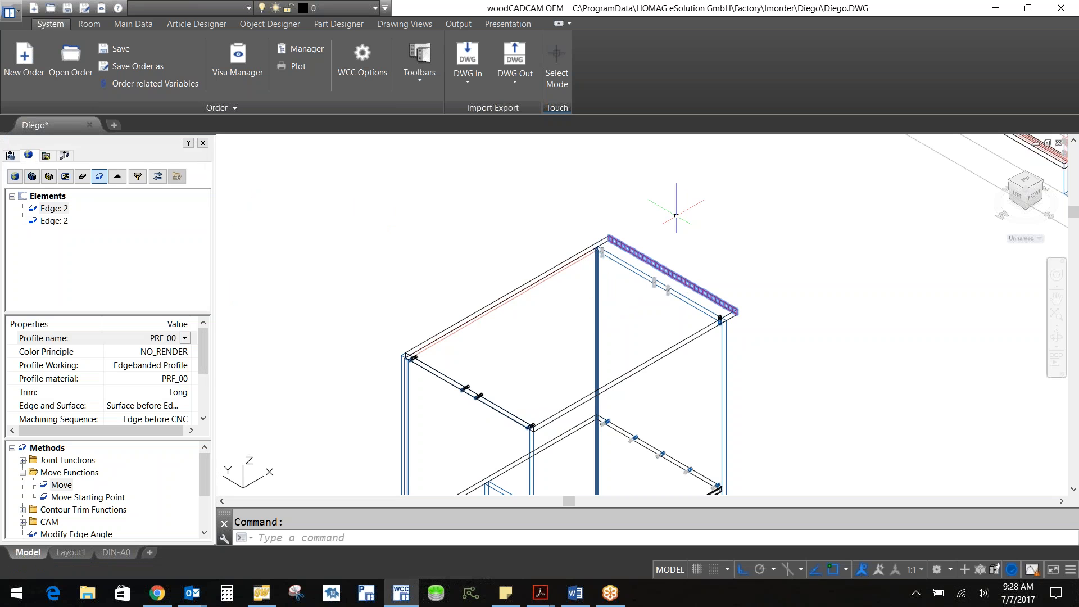
Draw a three-point arc polyline bulging outward between the back and front corners of the top shelf's right edge.
{"action": "type", "text": "pl"}
{"action": "key", "text": "Return"}
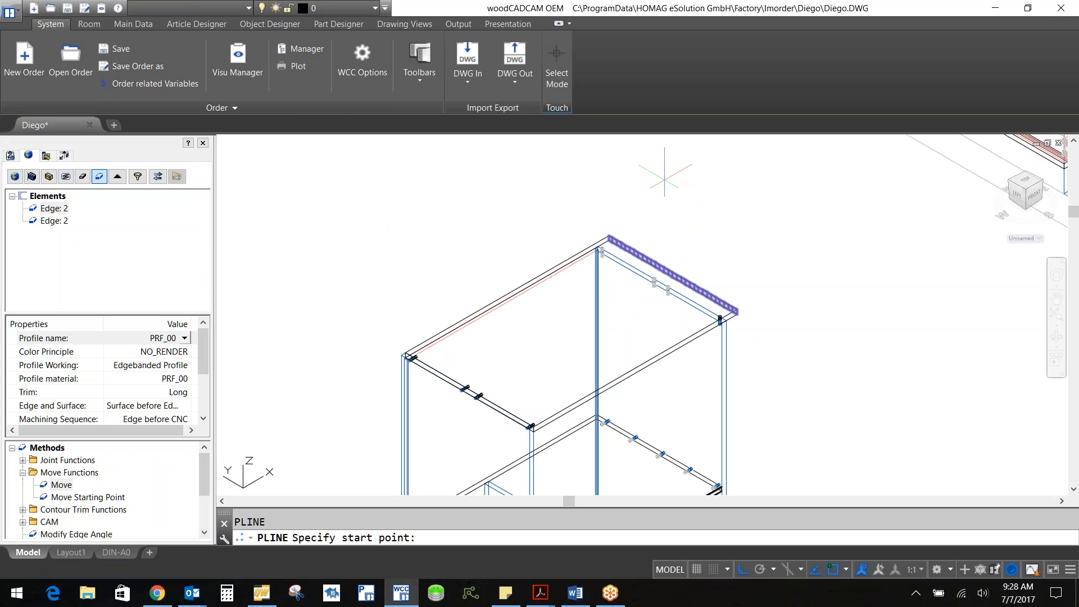
{"action": "scroll", "coordinate": [564, 265], "scroll_direction": "up", "scroll_amount": 4}
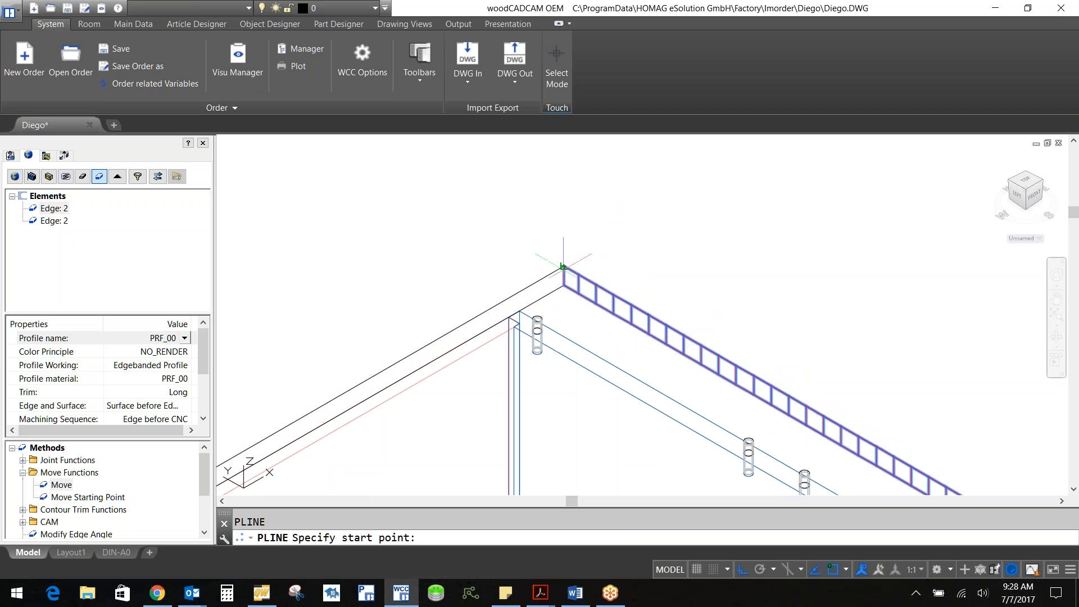
{"action": "left_click", "coordinate": [564, 266]}
{"action": "type", "text": "a"}
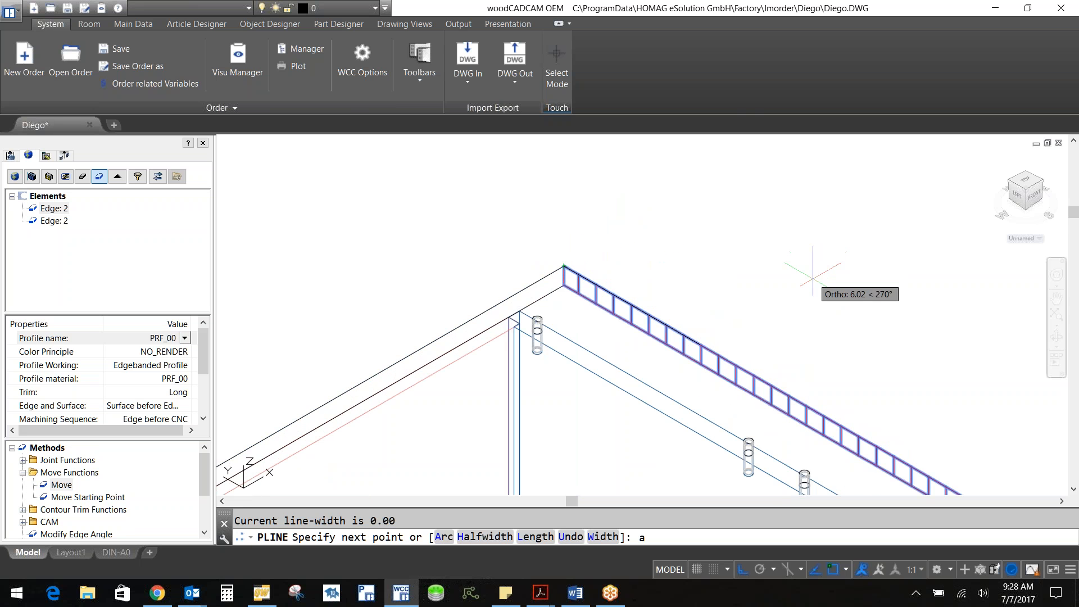
{"action": "key", "text": "Return"}
{"action": "scroll", "coordinate": [818, 264], "scroll_direction": "down", "scroll_amount": 3}
{"action": "type", "text": "s"}
{"action": "key", "text": "Return"}
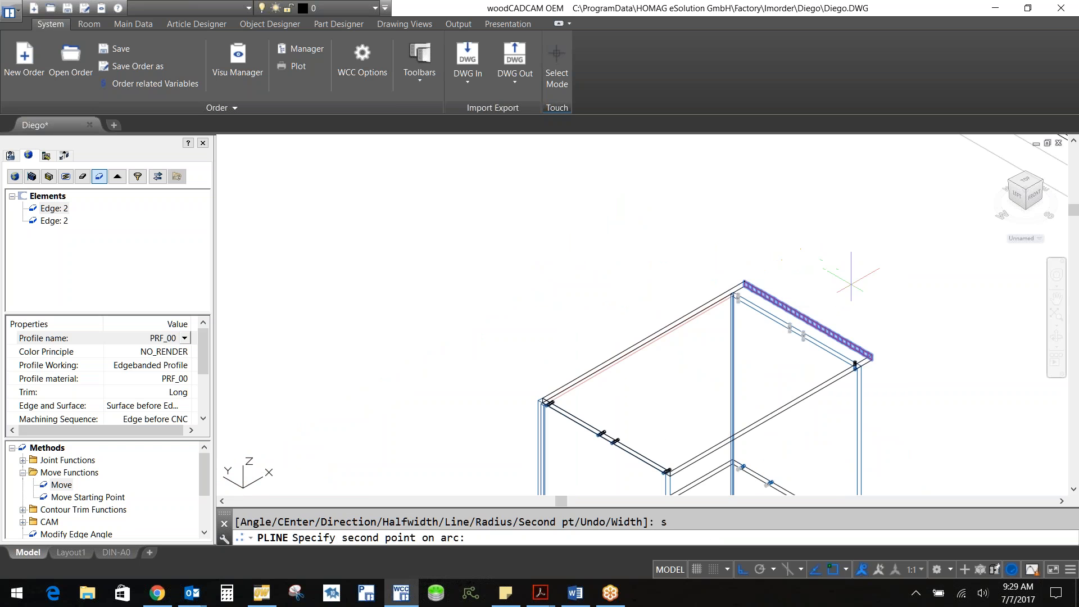
{"action": "left_click", "coordinate": [828, 293]}
{"action": "scroll", "coordinate": [853, 328], "scroll_direction": "up", "scroll_amount": 4}
{"action": "scroll", "coordinate": [853, 332], "scroll_direction": "up", "scroll_amount": 1}
{"action": "middle_click_drag", "start_coordinate": [851, 320], "coordinate": [612, 245]}
{"action": "scroll", "coordinate": [728, 360], "scroll_direction": "up", "scroll_amount": 2}
{"action": "scroll", "coordinate": [649, 338], "scroll_direction": "up", "scroll_amount": 4}
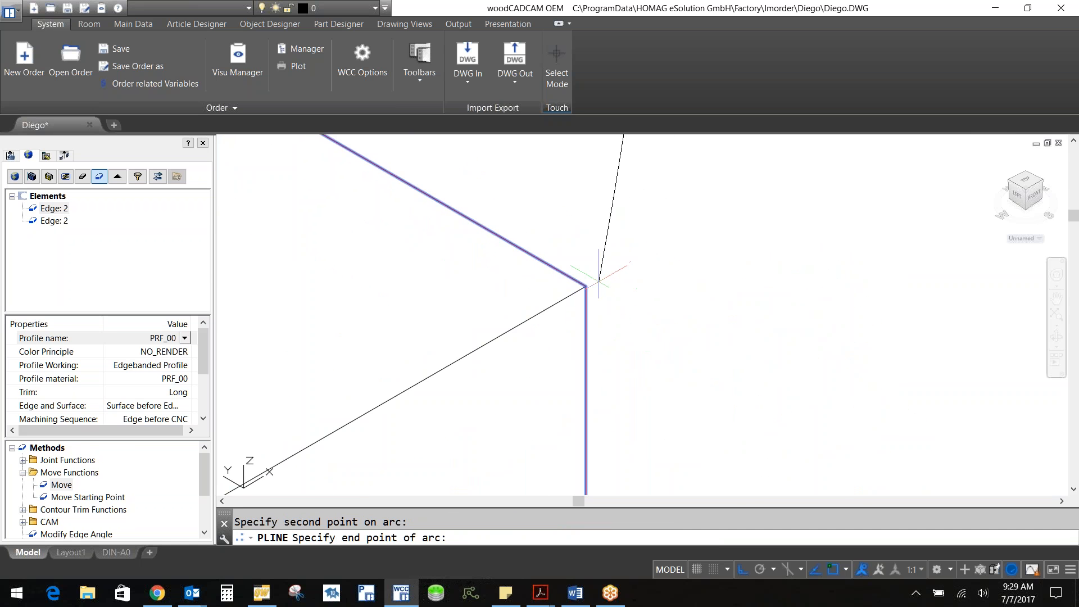
{"action": "left_click", "coordinate": [585, 286]}
{"action": "key", "text": "Return"}
{"action": "scroll", "coordinate": [586, 286], "scroll_direction": "down", "scroll_amount": 6}
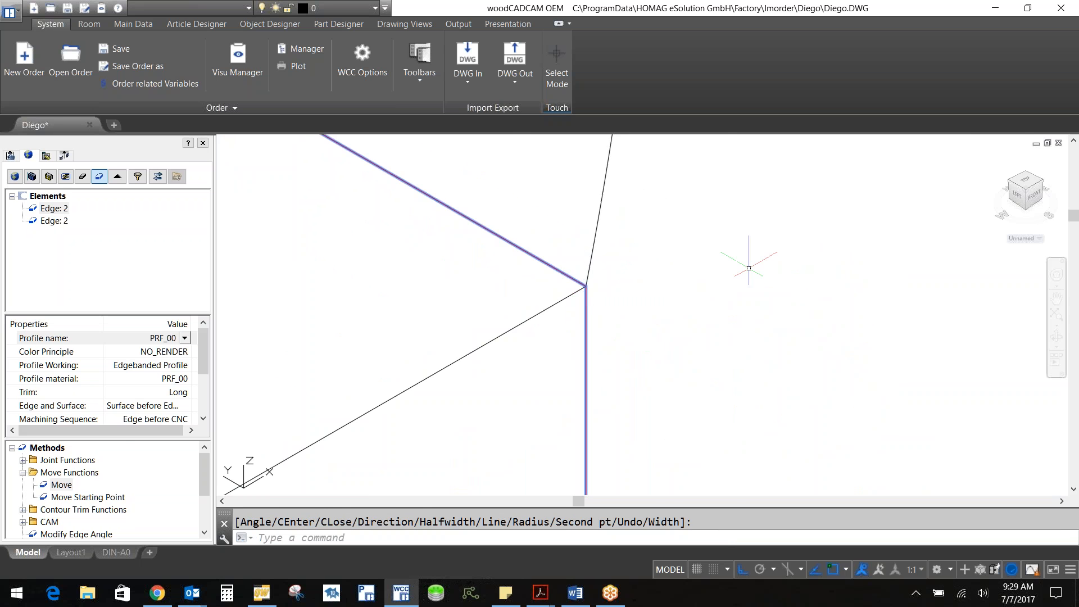
Extend the top shelf's right edge to the arc polyline, keeping the default snap radius.
{"action": "left_click", "coordinate": [23, 460]}
{"action": "double_click", "coordinate": [90, 497]}
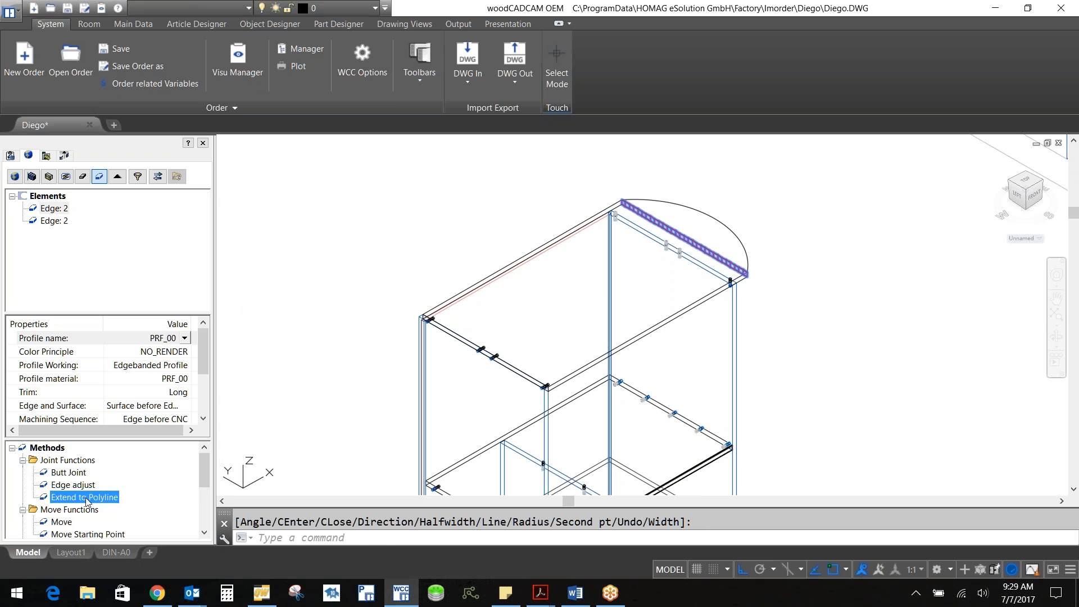
{"action": "left_click", "coordinate": [697, 207]}
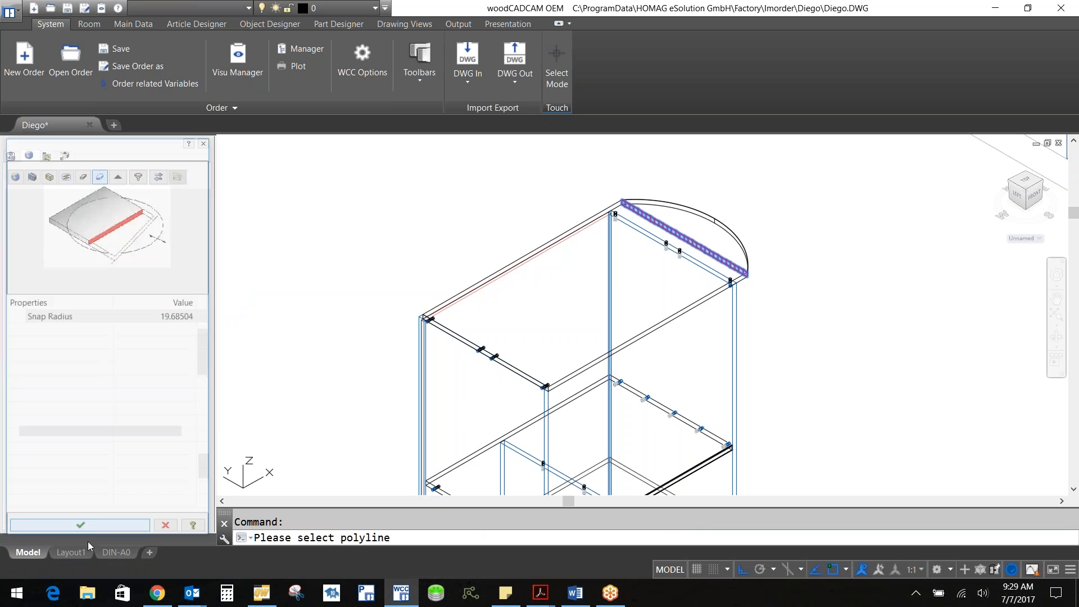
{"action": "left_click", "coordinate": [82, 525]}
Draw a small circle in plan view over the right half of the cabinet's top.
{"action": "left_click", "coordinate": [1027, 181]}
{"action": "scroll", "coordinate": [659, 238], "scroll_direction": "up", "scroll_amount": 6}
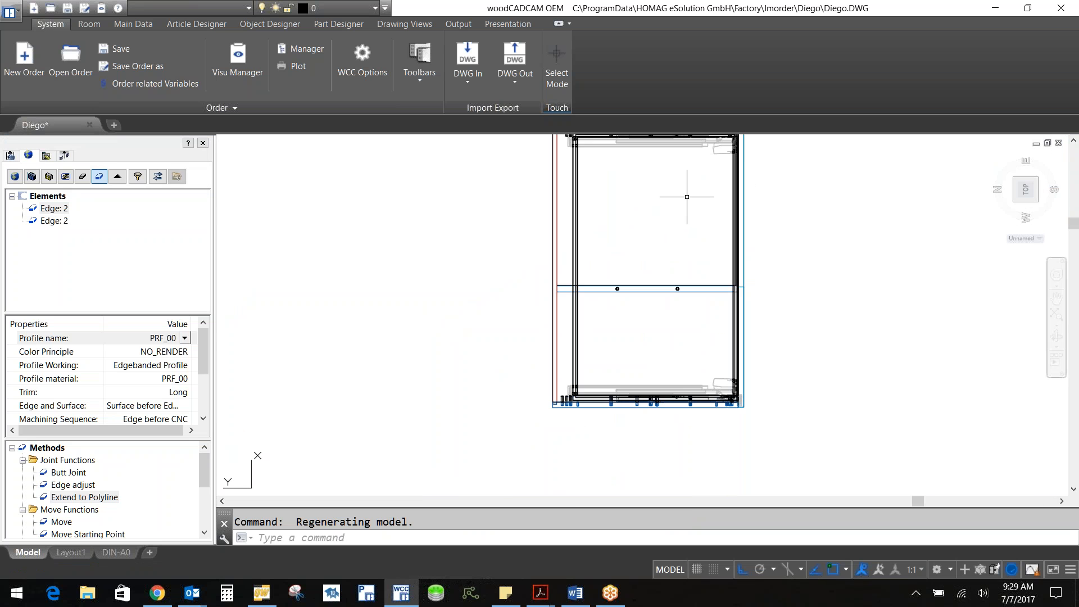
{"action": "type", "text": "ci"}
{"action": "key", "text": "Return"}
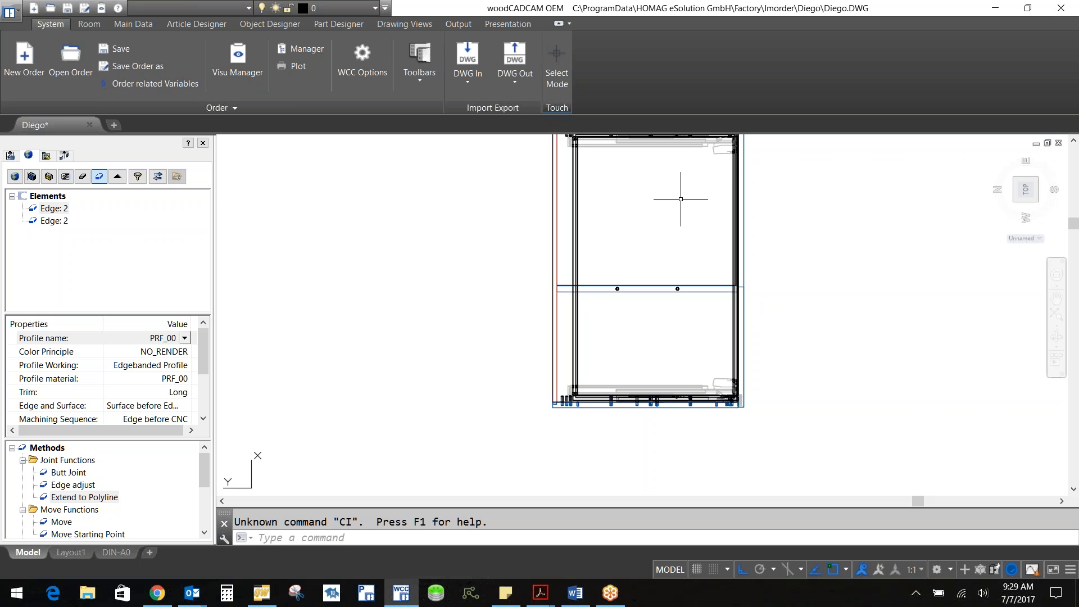
{"action": "type", "text": "c"}
{"action": "key", "text": "Return"}
{"action": "left_click", "coordinate": [642, 178]}
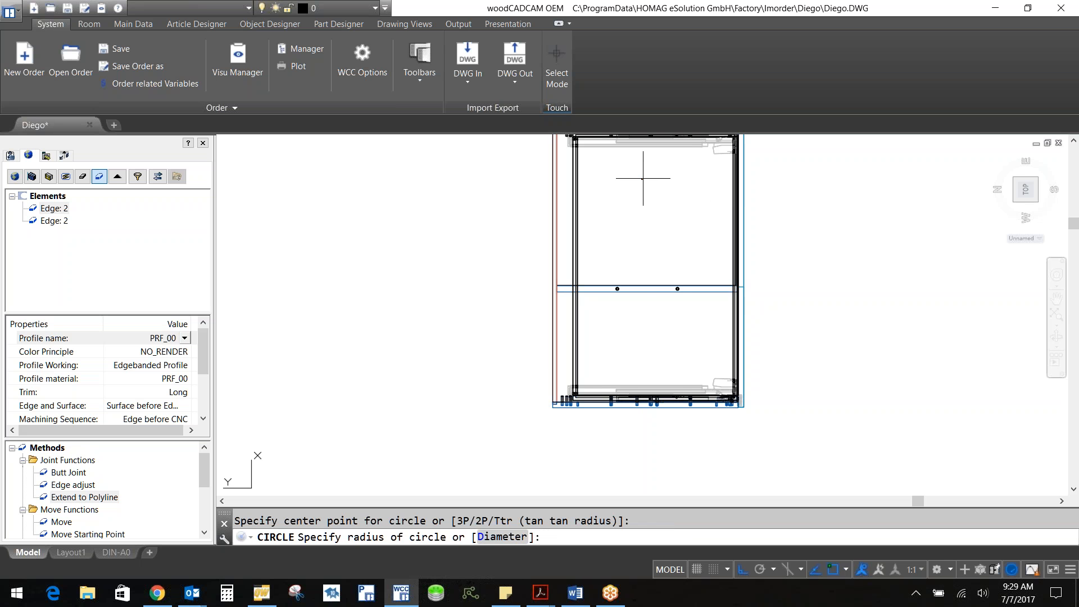
{"action": "left_click", "coordinate": [661, 185]}
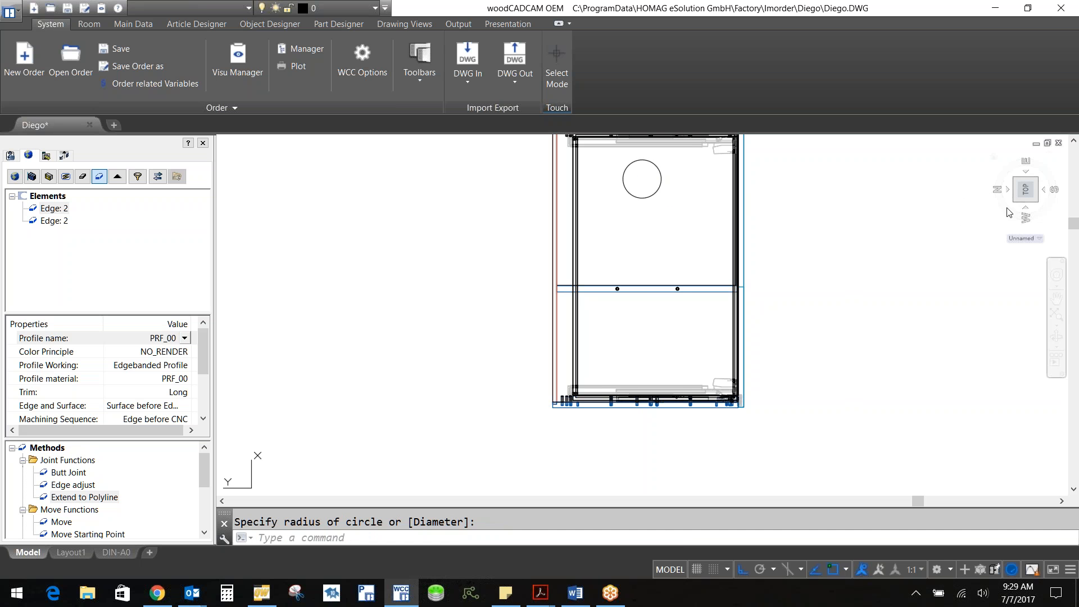
Cut the circle as a Through Hole pocket into the top shelf, the fixed shelf and the adjustable shelf.
{"action": "left_click", "coordinate": [1037, 185]}
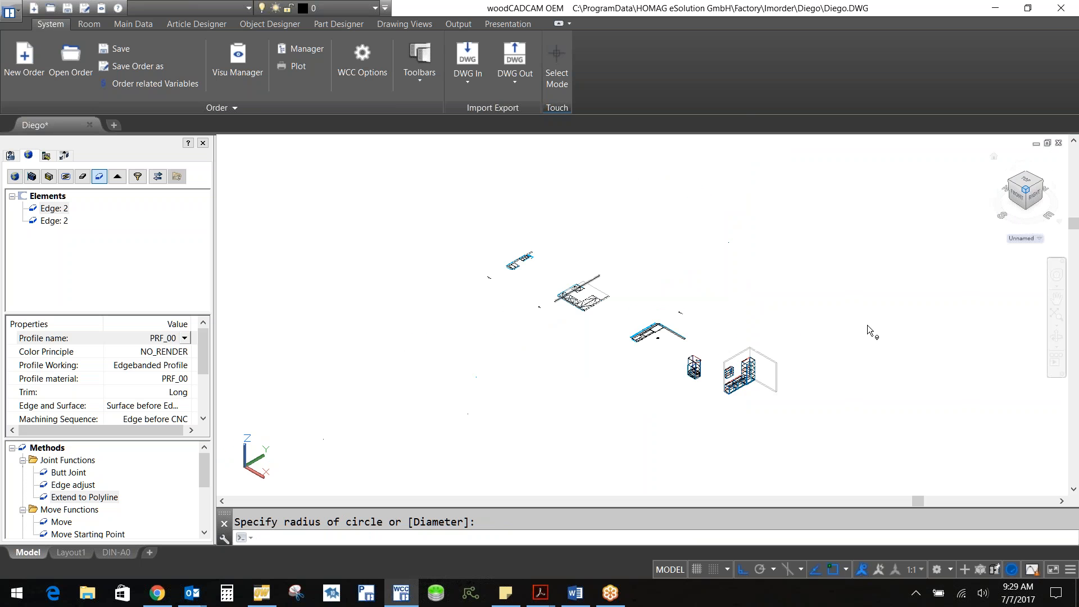
{"action": "scroll", "coordinate": [710, 381], "scroll_direction": "up", "scroll_amount": 8}
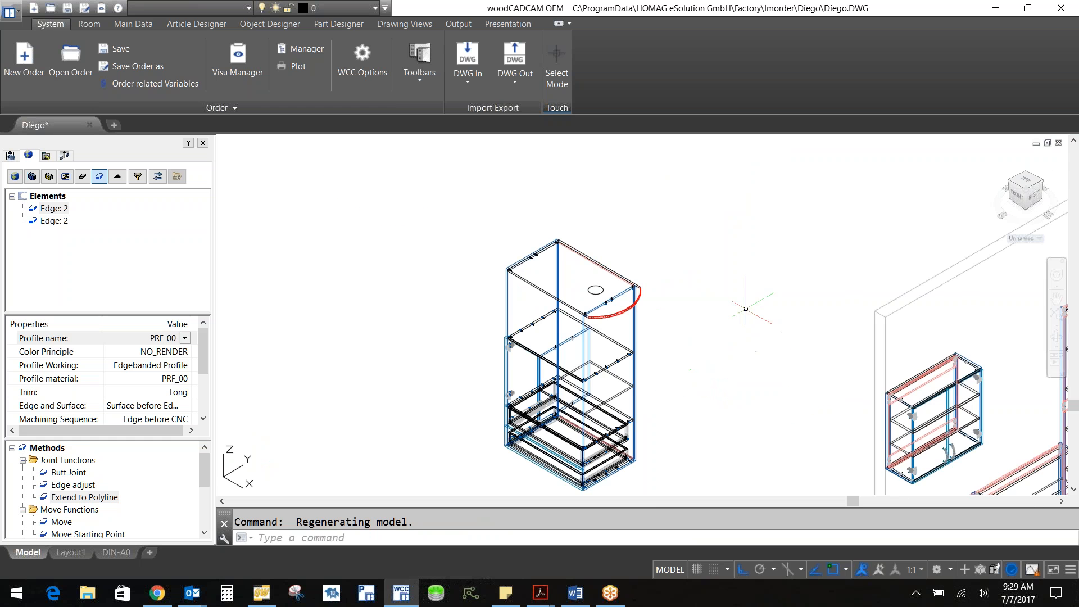
{"action": "left_click", "coordinate": [82, 176]}
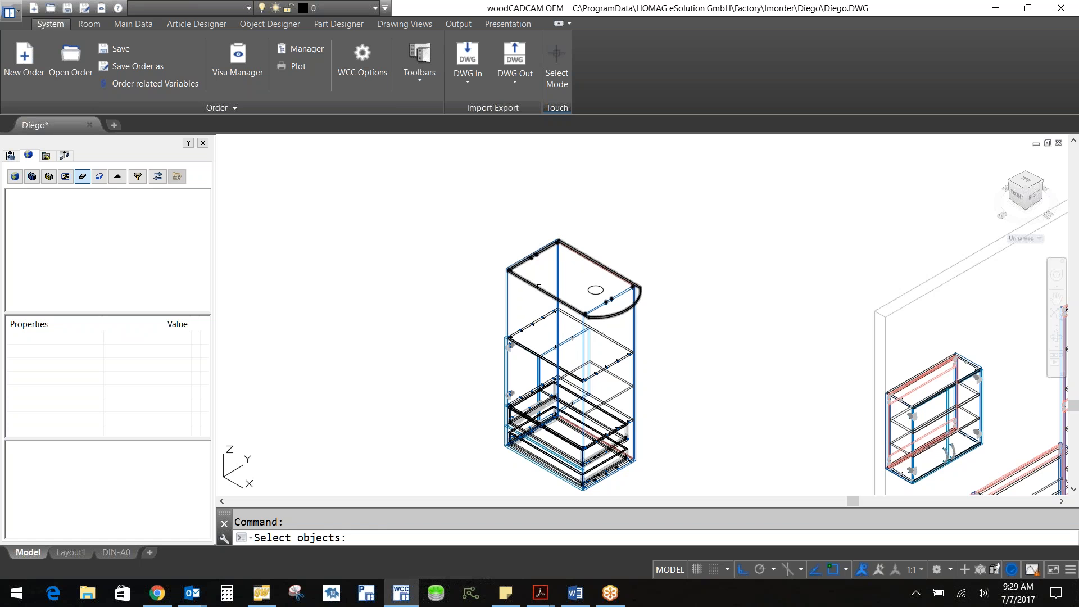
{"action": "left_click", "coordinate": [609, 300]}
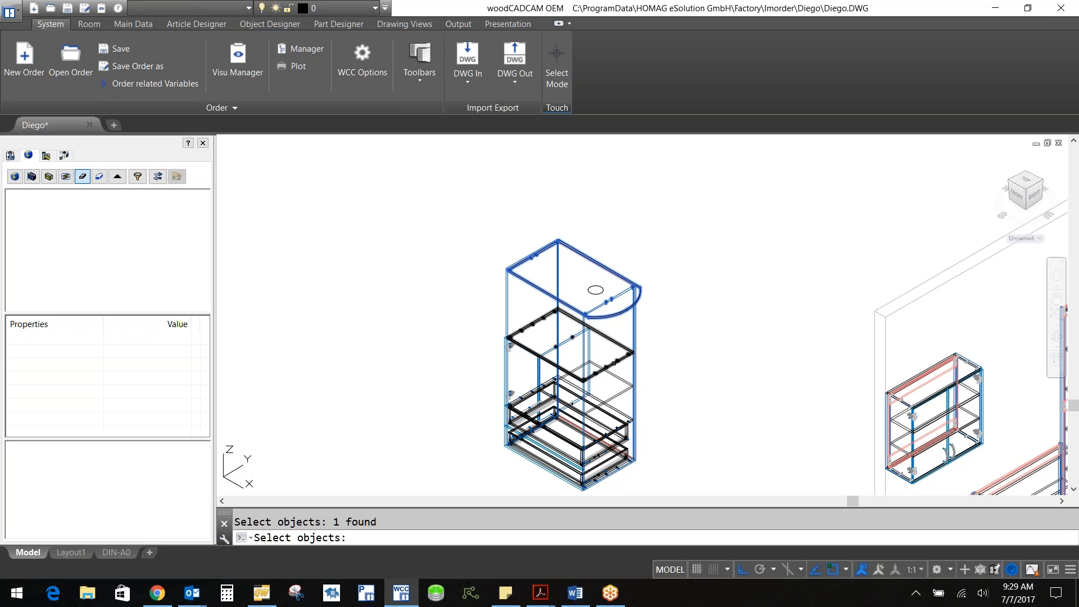
{"action": "left_click", "coordinate": [613, 365]}
{"action": "left_click", "coordinate": [619, 380]}
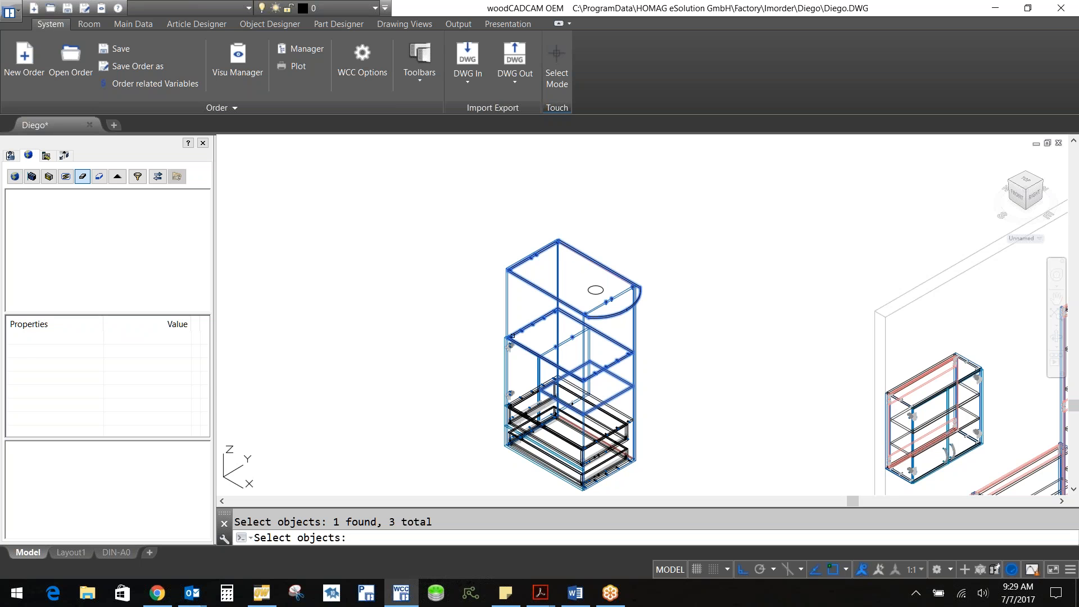
{"action": "key", "text": "Return"}
{"action": "left_click", "coordinate": [23, 485]}
{"action": "scroll", "coordinate": [23, 489], "scroll_direction": "down", "scroll_amount": 1}
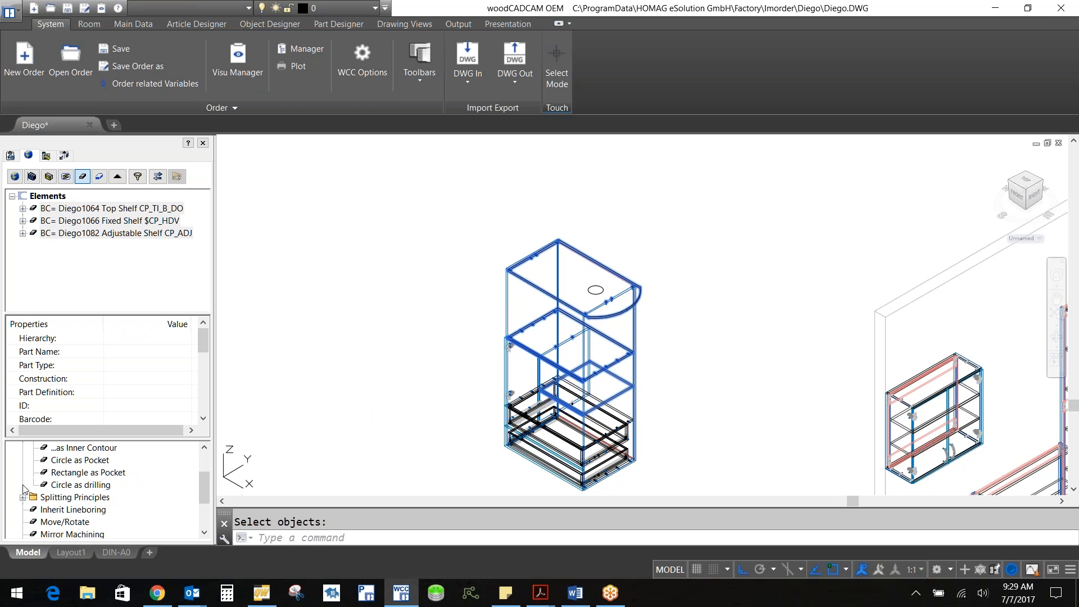
{"action": "double_click", "coordinate": [82, 462]}
{"action": "left_click", "coordinate": [597, 293]}
{"action": "key", "text": "Return"}
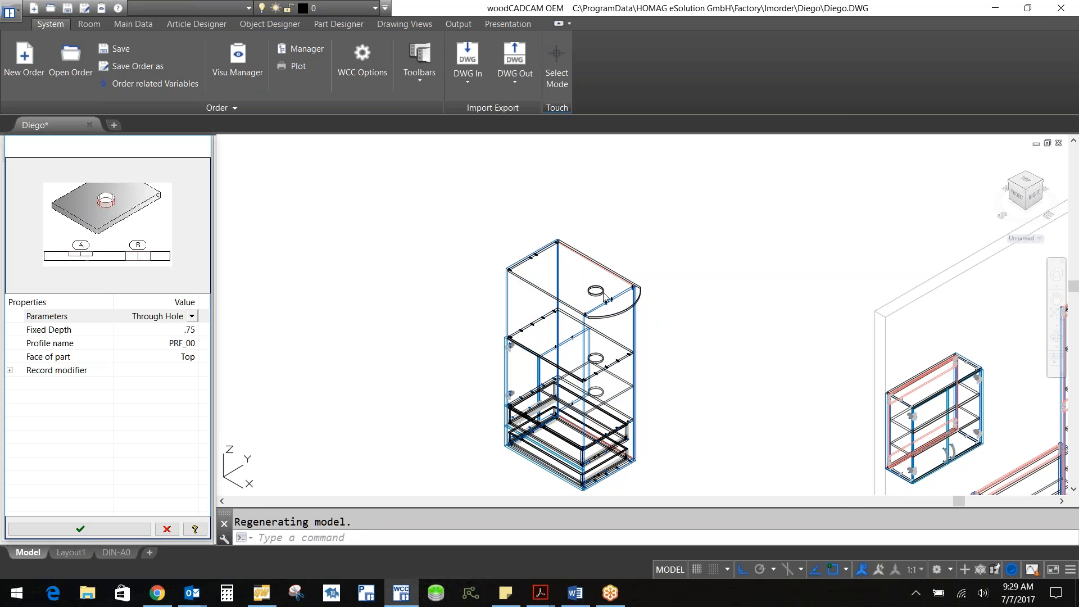
{"action": "left_click", "coordinate": [84, 533]}
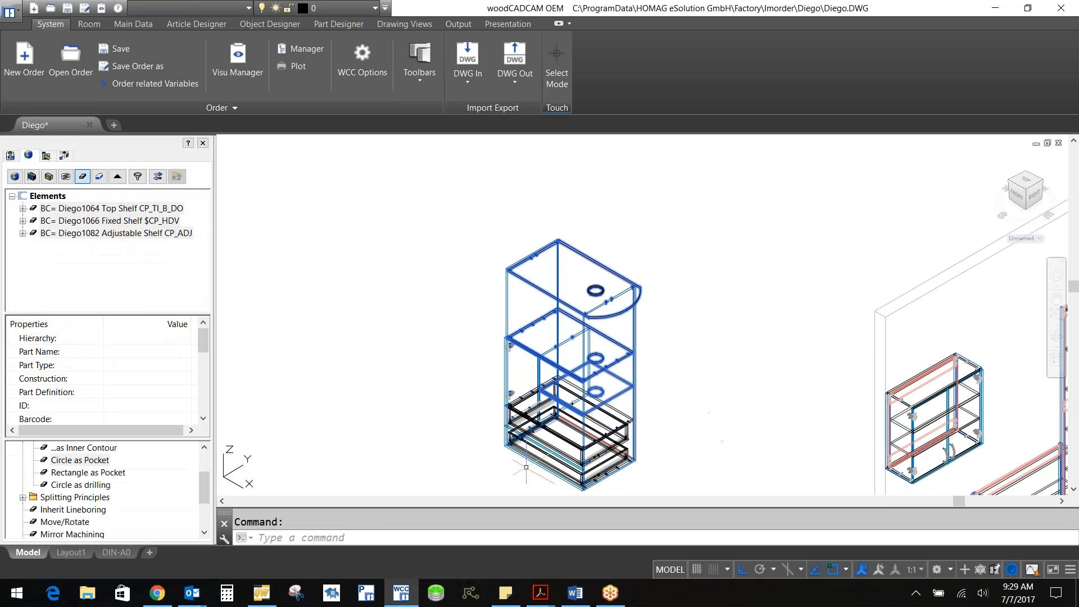
{"action": "scroll", "coordinate": [583, 432], "scroll_direction": "up", "scroll_amount": 6}
{"action": "scroll", "coordinate": [610, 436], "scroll_direction": "down", "scroll_amount": 8}
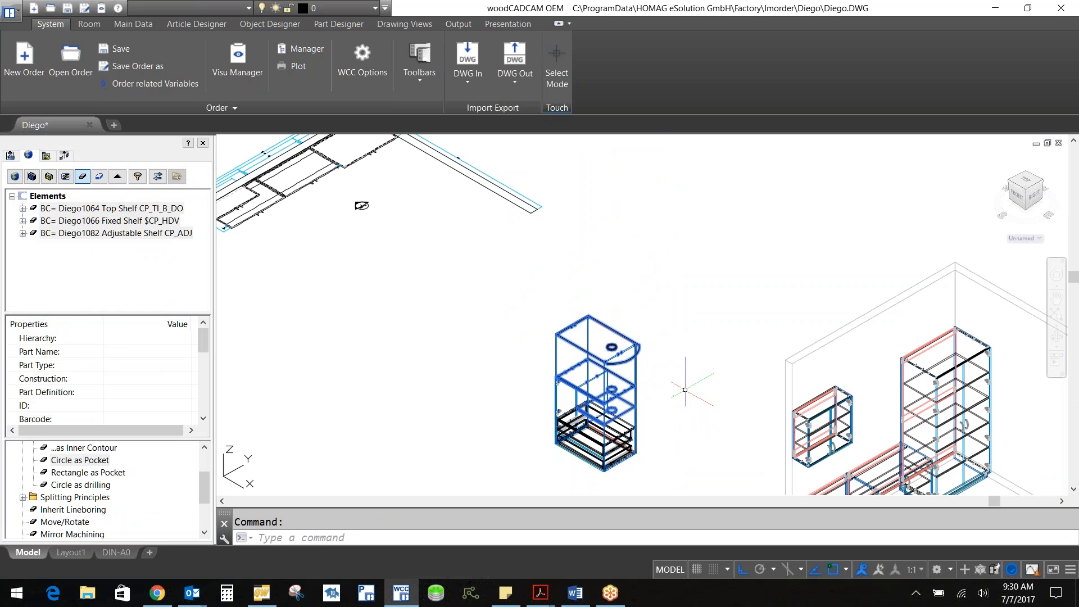
In plan view, draw a closed stepped polyline in the empty area with segments 30 up, 15 right, 15 up, 15 right and 45 down.
{"action": "left_click", "coordinate": [1029, 183]}
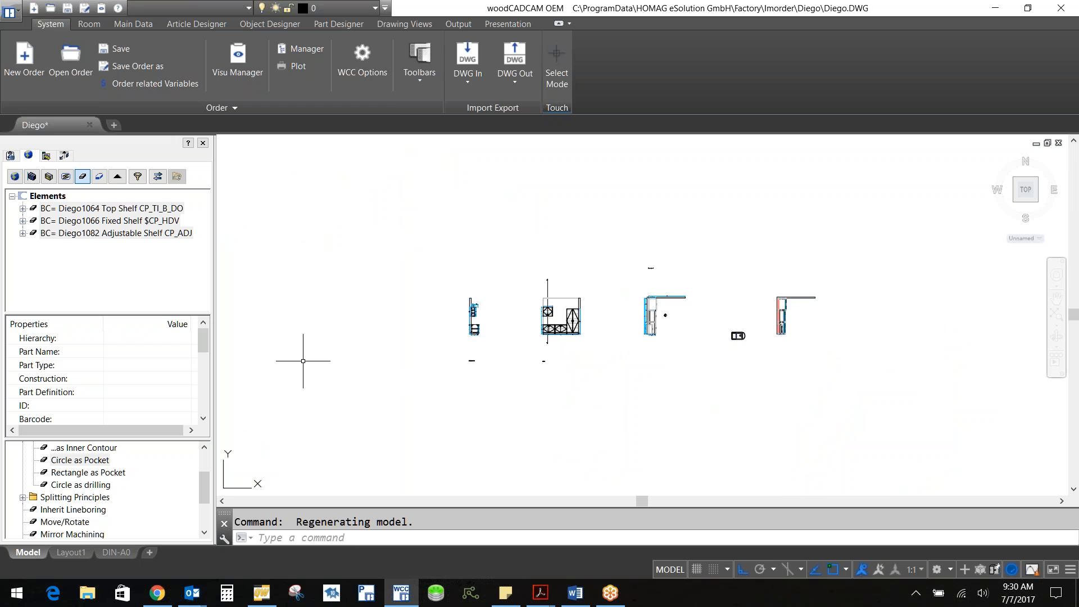
{"action": "type", "text": "pl"}
{"action": "key", "text": "Return"}
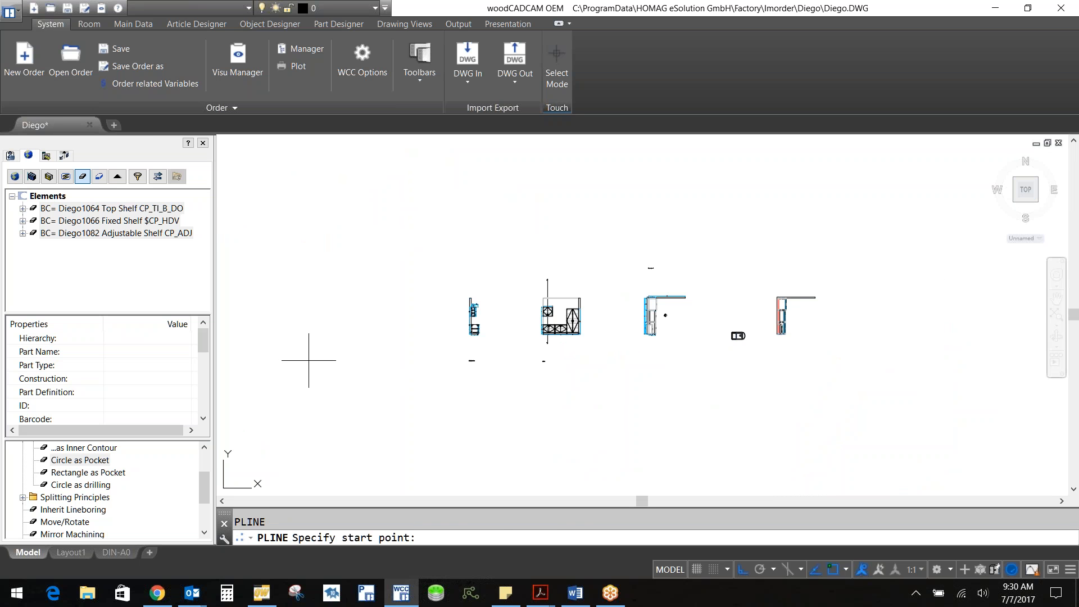
{"action": "left_click", "coordinate": [307, 358]}
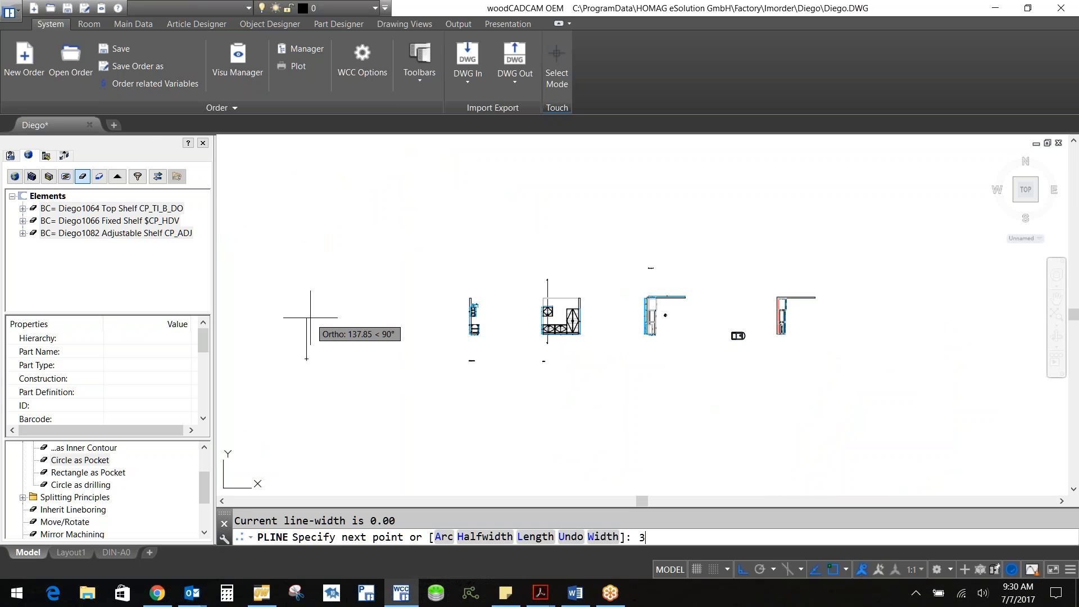
{"action": "type", "text": "30"}
{"action": "key", "text": "Return"}
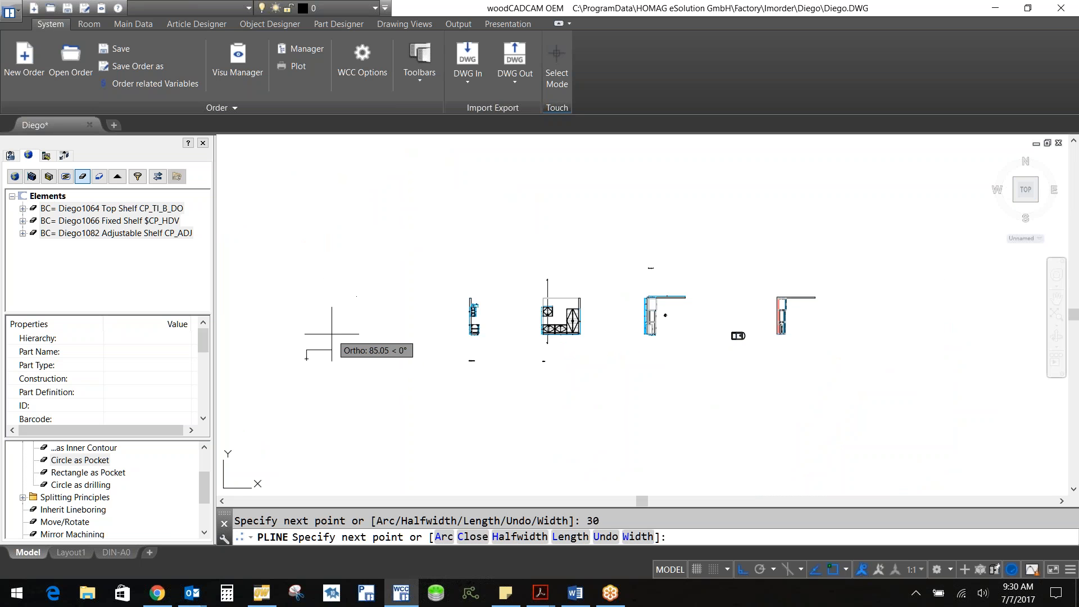
{"action": "scroll", "coordinate": [337, 339], "scroll_direction": "up", "scroll_amount": 4}
{"action": "type", "text": "1"}
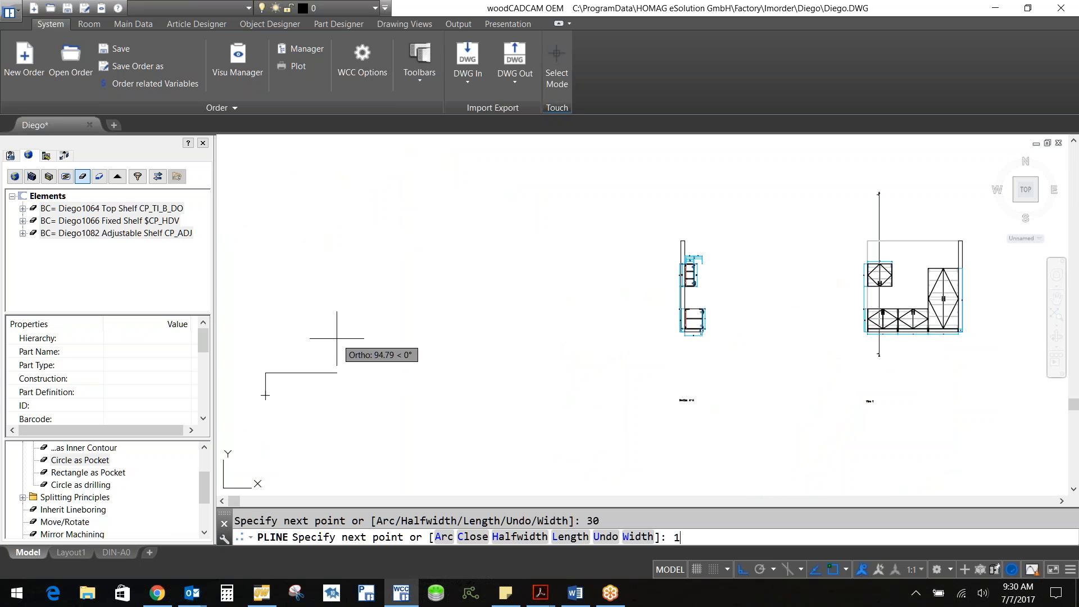
{"action": "type", "text": "5"}
{"action": "key", "text": "Return"}
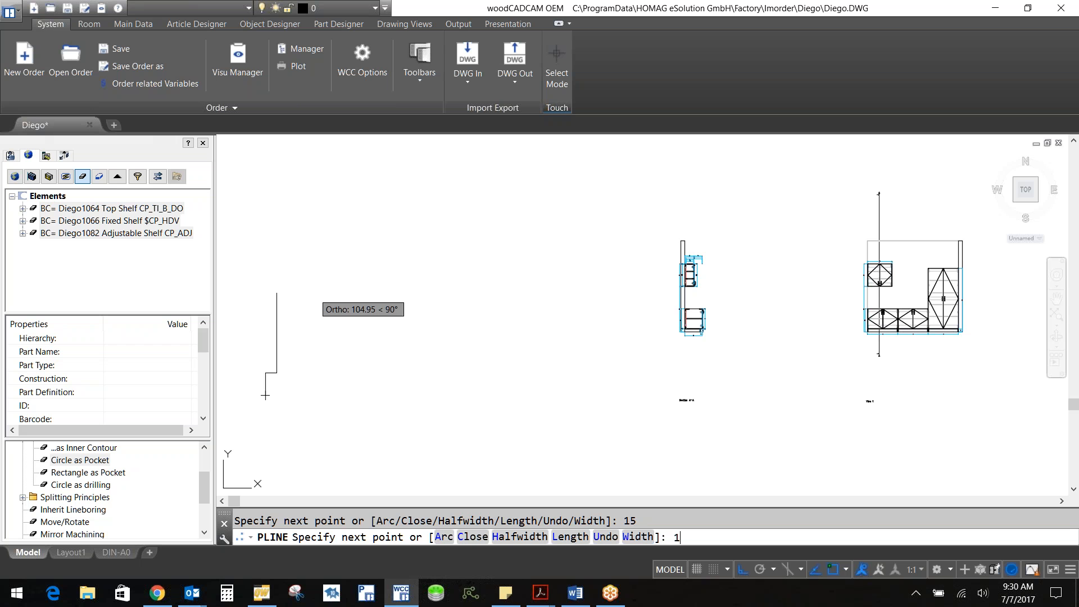
{"action": "type", "text": "15"}
{"action": "key", "text": "Return"}
{"action": "key", "text": "Return"}
{"action": "type", "text": "45"}
{"action": "key", "text": "Return"}
{"action": "type", "text": "c"}
{"action": "key", "text": "Return"}
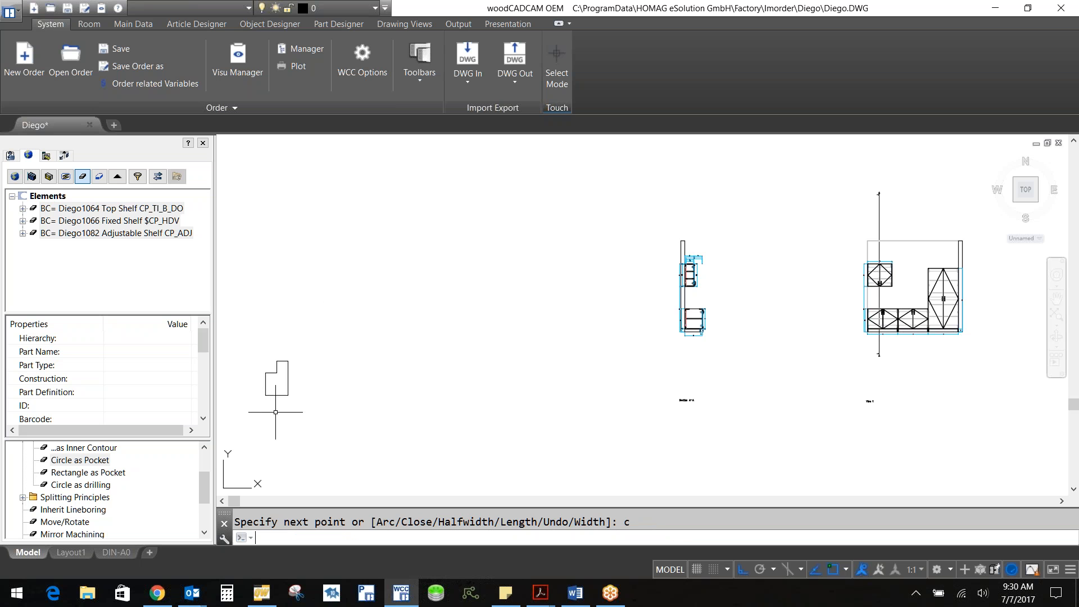
{"action": "scroll", "coordinate": [233, 400], "scroll_direction": "up", "scroll_amount": 5}
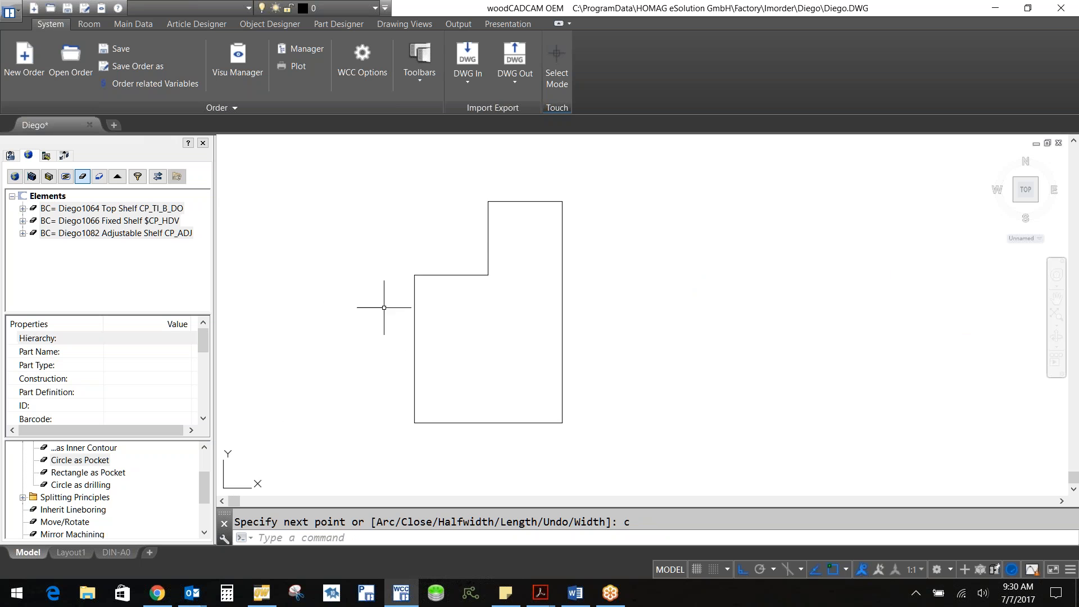
{"action": "left_click", "coordinate": [444, 275]}
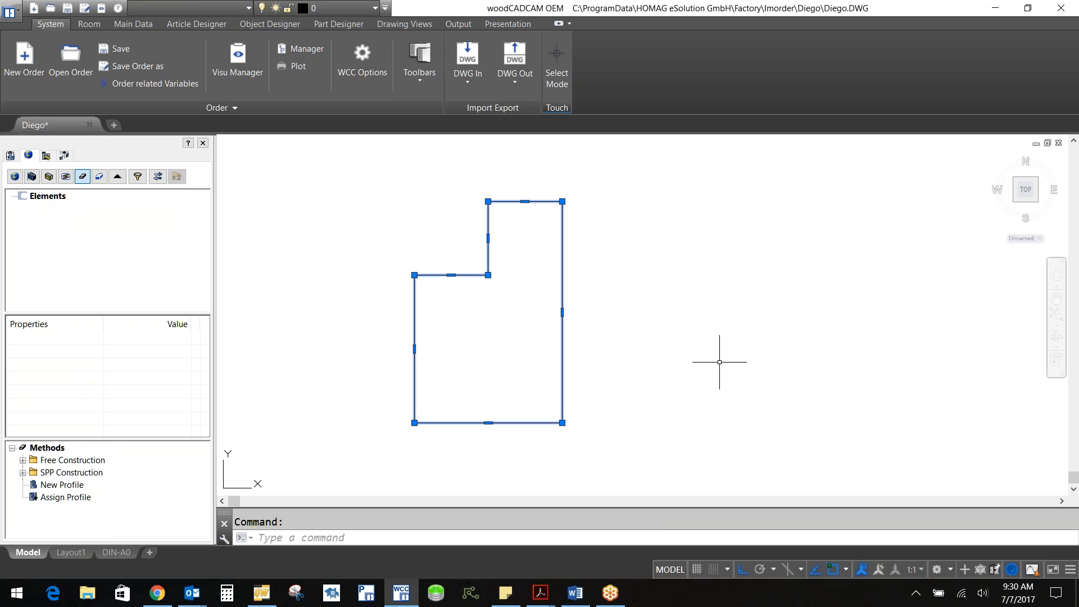
{"action": "key", "text": "Escape"}
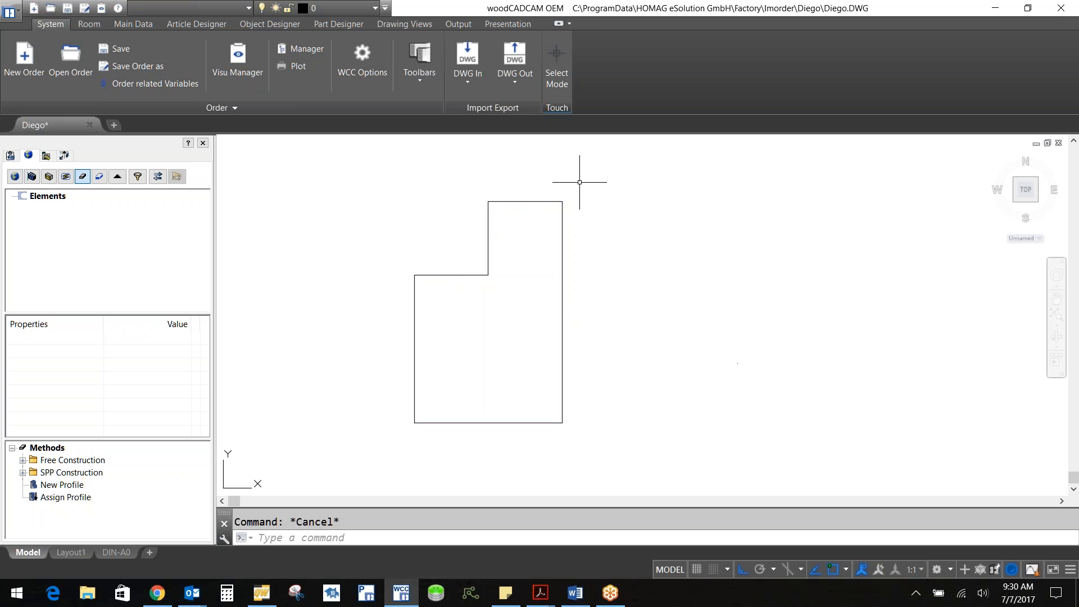
Create an article from the stepped contour, naming it Diego1 and applying the contour to the front view.
{"action": "left_click", "coordinate": [200, 28]}
{"action": "left_click", "coordinate": [92, 62]}
{"action": "left_click", "coordinate": [453, 275]}
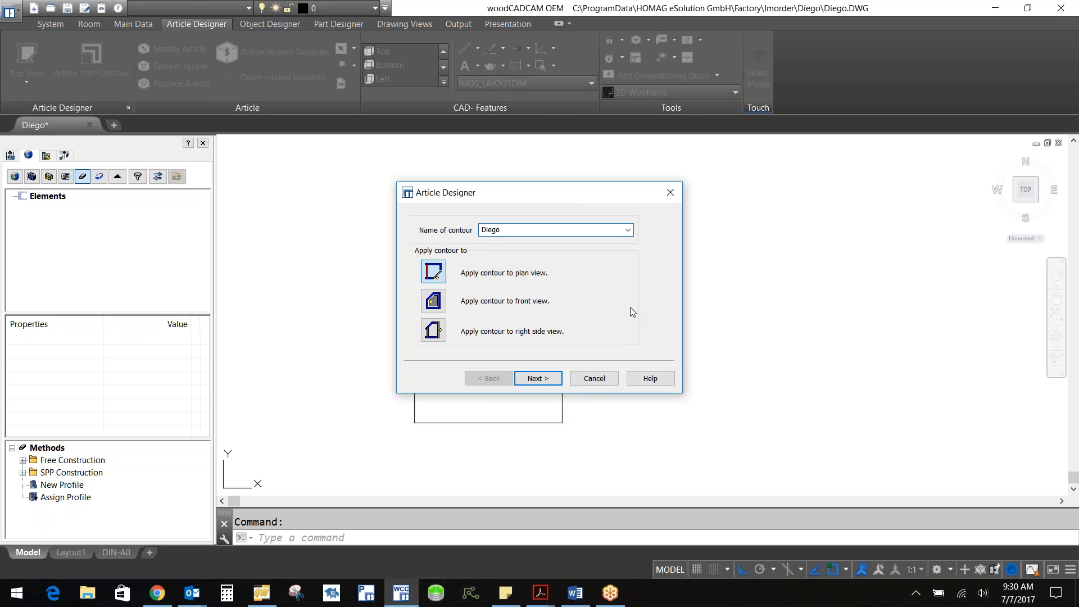
{"action": "left_click", "coordinate": [433, 301]}
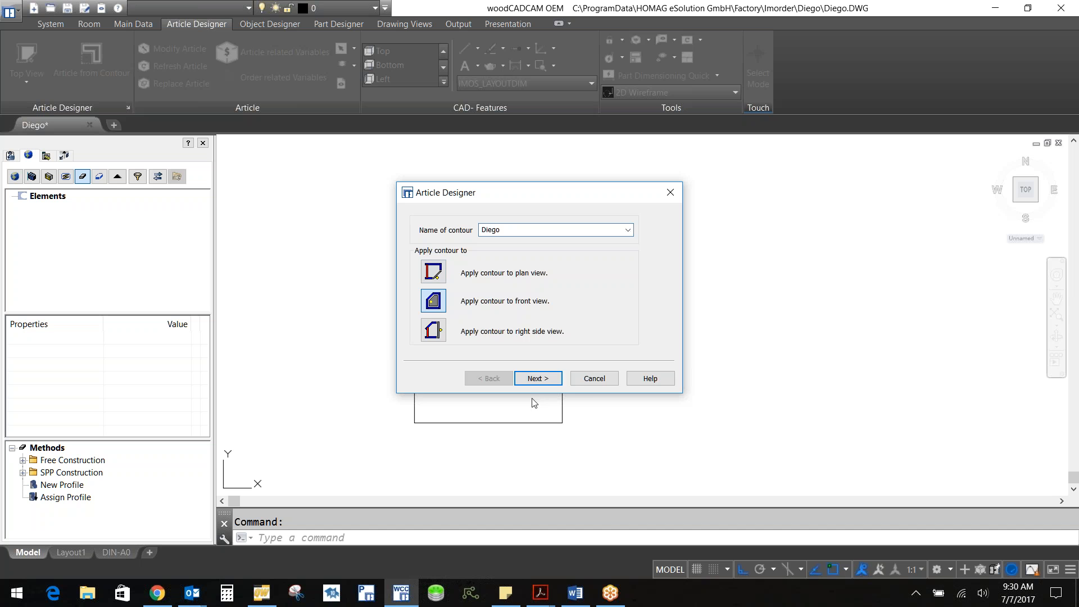
{"action": "left_click", "coordinate": [550, 378]}
{"action": "left_click", "coordinate": [586, 330]}
{"action": "left_click", "coordinate": [515, 227]}
{"action": "type", "text": "1"}
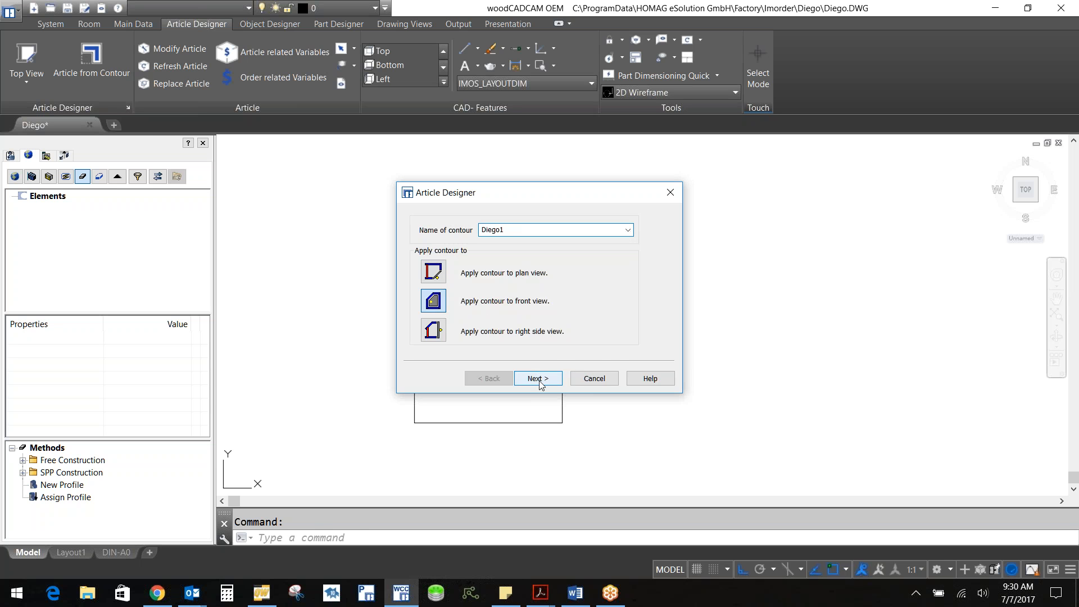
{"action": "left_click", "coordinate": [540, 384]}
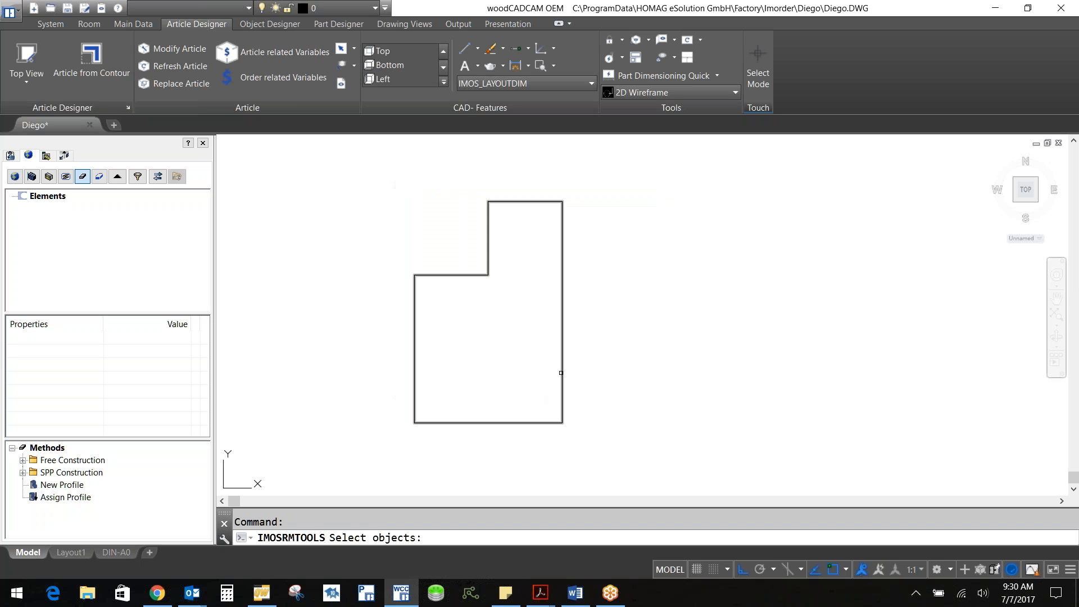
{"action": "left_click", "coordinate": [562, 371]}
{"action": "key", "text": "Return"}
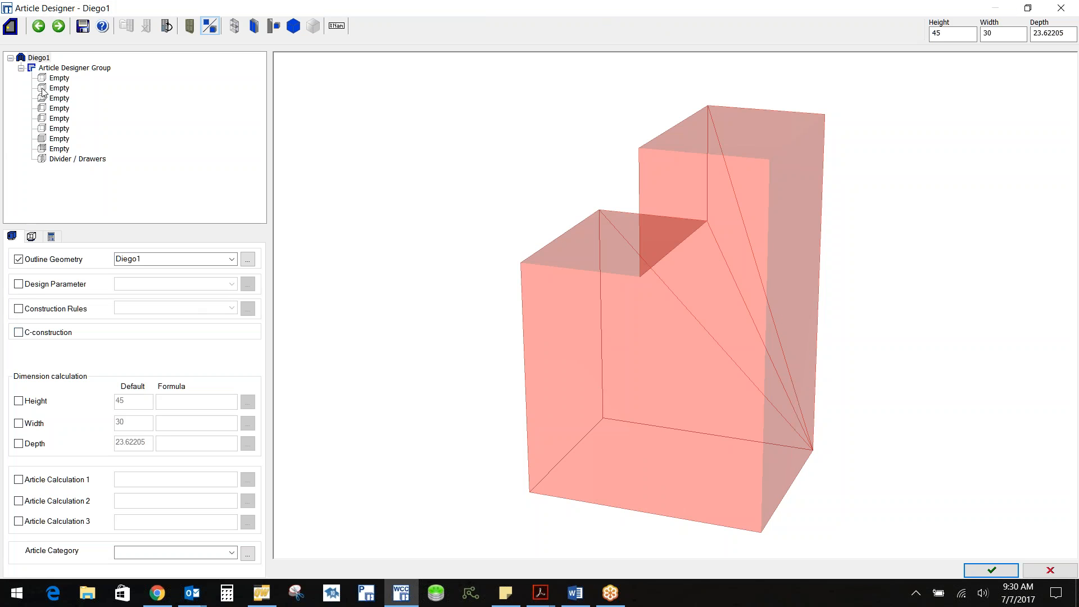
Assign default parts to the empty faces: both top shelves, the bottom shelf, two left side panels, the right side panel and the back panel.
{"action": "double_click", "coordinate": [58, 78]}
{"action": "double_click", "coordinate": [58, 89]}
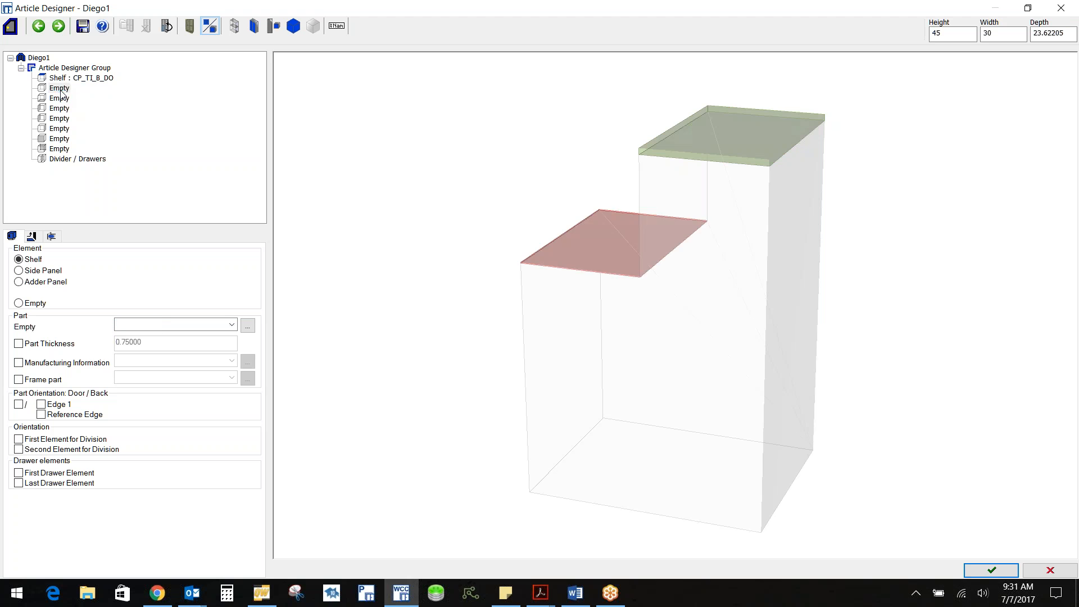
{"action": "double_click", "coordinate": [58, 98]}
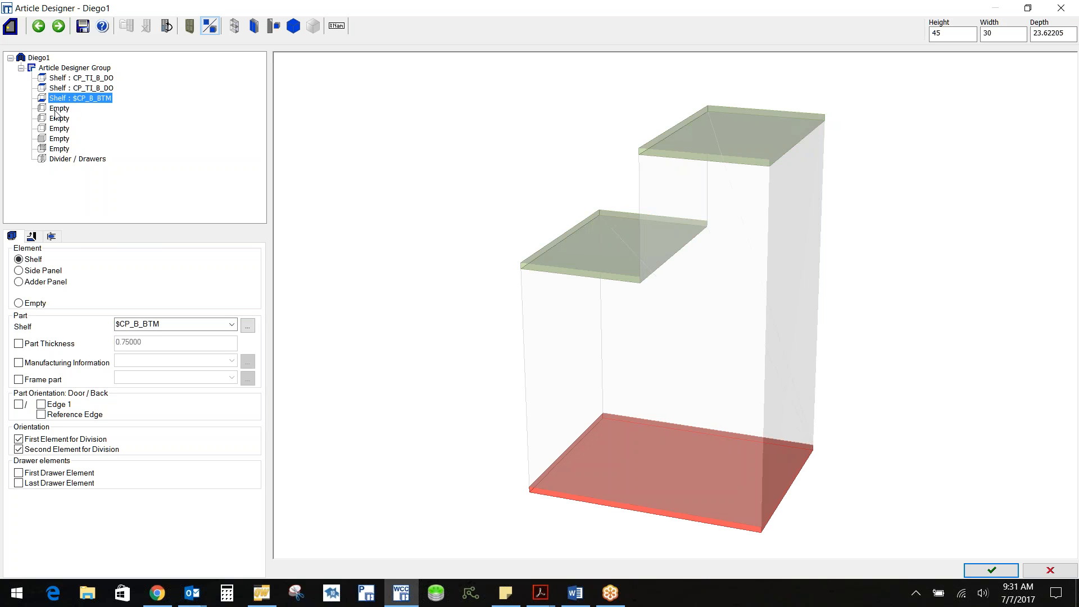
{"action": "double_click", "coordinate": [58, 109]}
{"action": "double_click", "coordinate": [59, 119]}
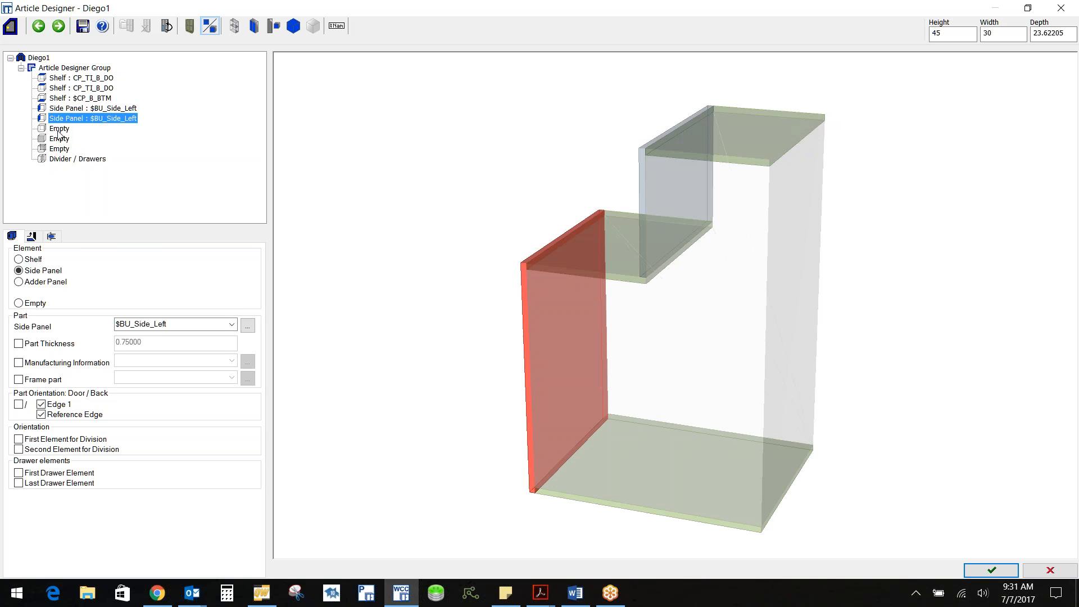
{"action": "double_click", "coordinate": [59, 129]}
{"action": "double_click", "coordinate": [66, 148]}
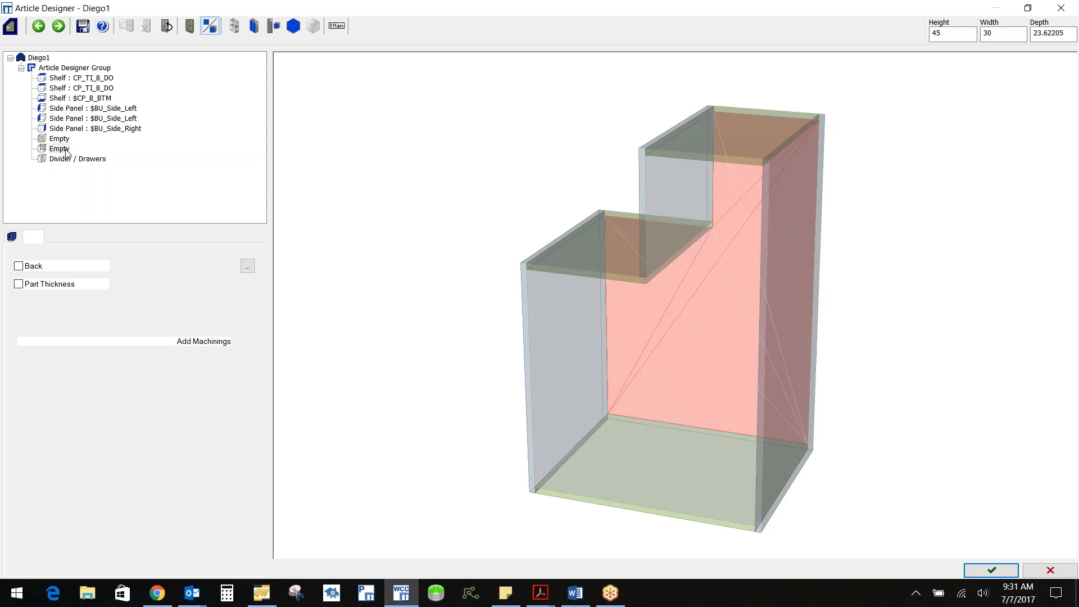
{"action": "left_click", "coordinate": [63, 140]}
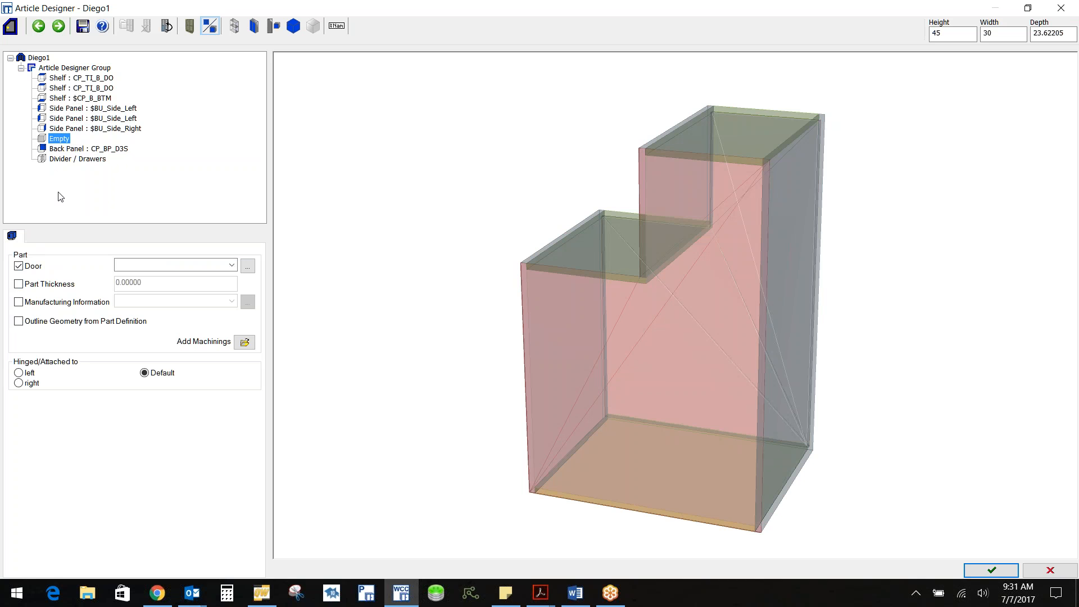
Divide the cabinet interior with a vertical partition, using the perpendicular linear division 12in:1.
{"action": "left_click", "coordinate": [70, 160]}
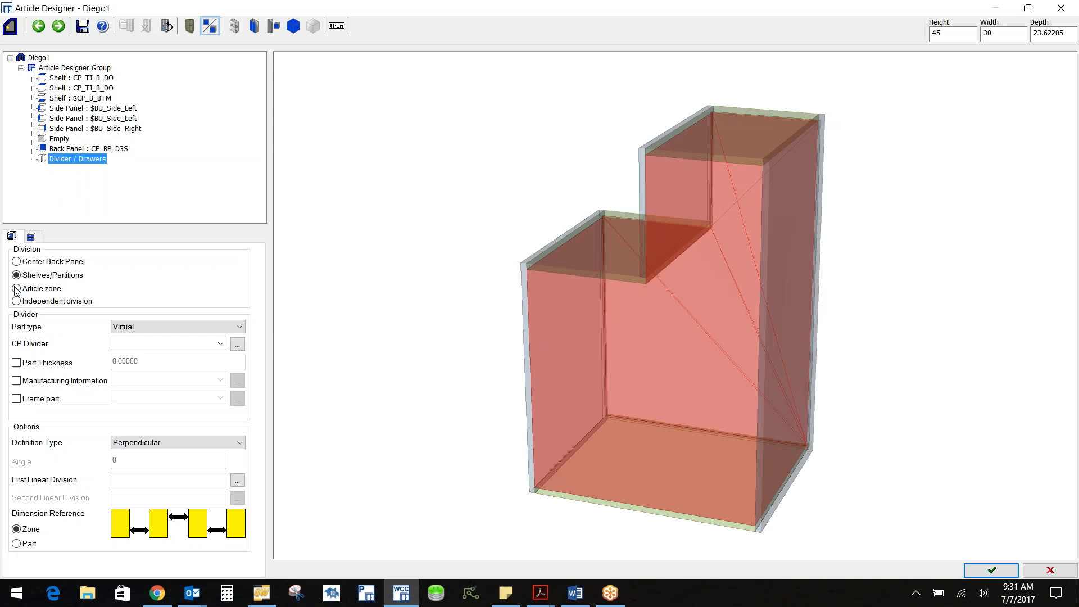
{"action": "left_click", "coordinate": [239, 326]}
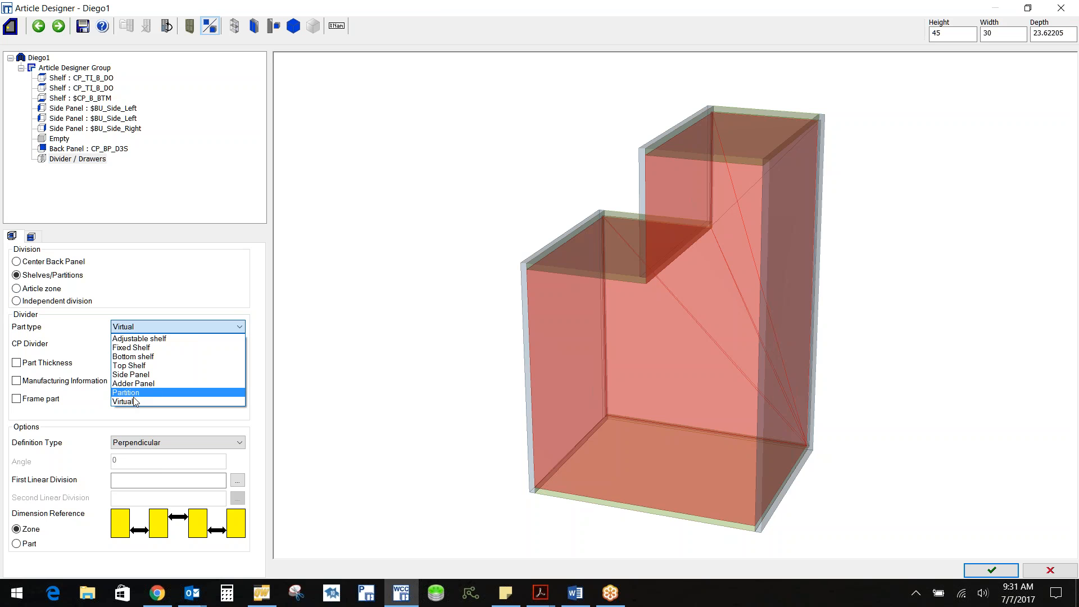
{"action": "left_click", "coordinate": [135, 392]}
{"action": "left_click", "coordinate": [135, 479]}
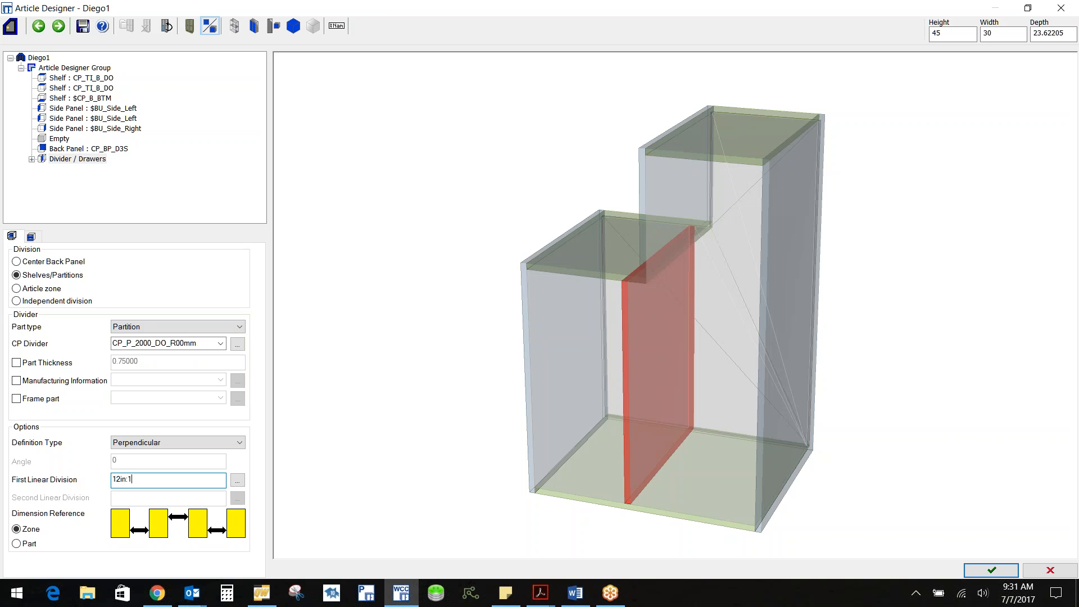
Fill the compartment under the lower top shelf with three equal drawers, using the front division 1:1:1.
{"action": "left_click", "coordinate": [558, 362]}
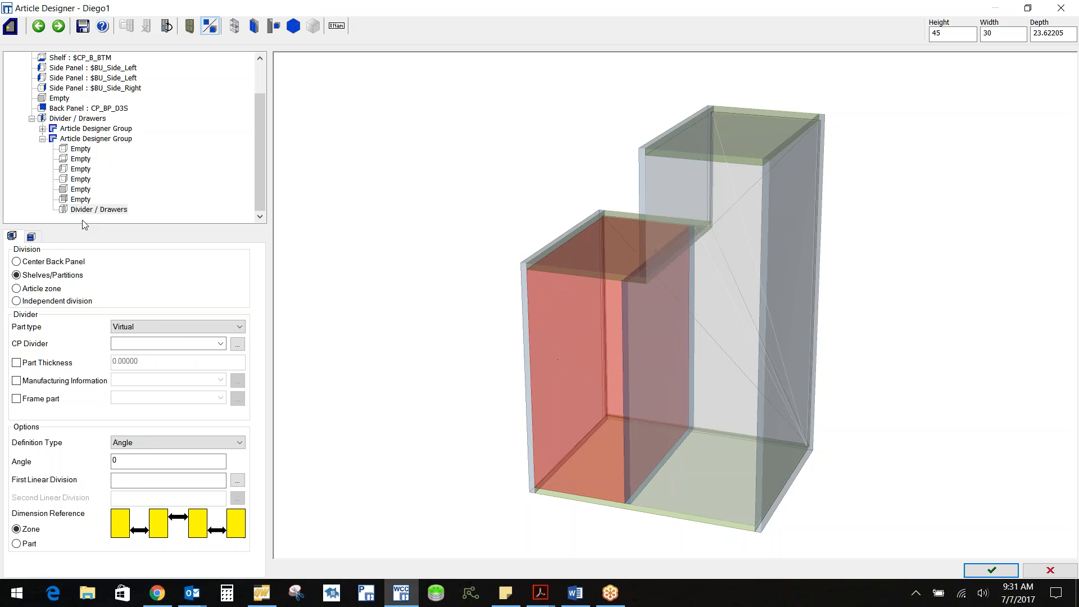
{"action": "left_click", "coordinate": [32, 236]}
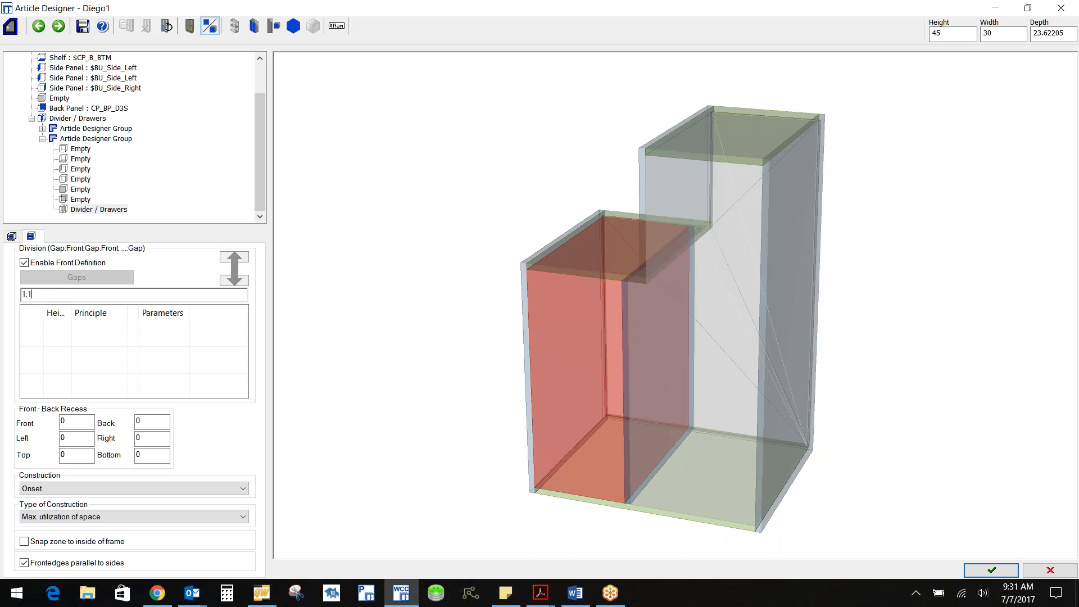
{"action": "key", "text": "Return"}
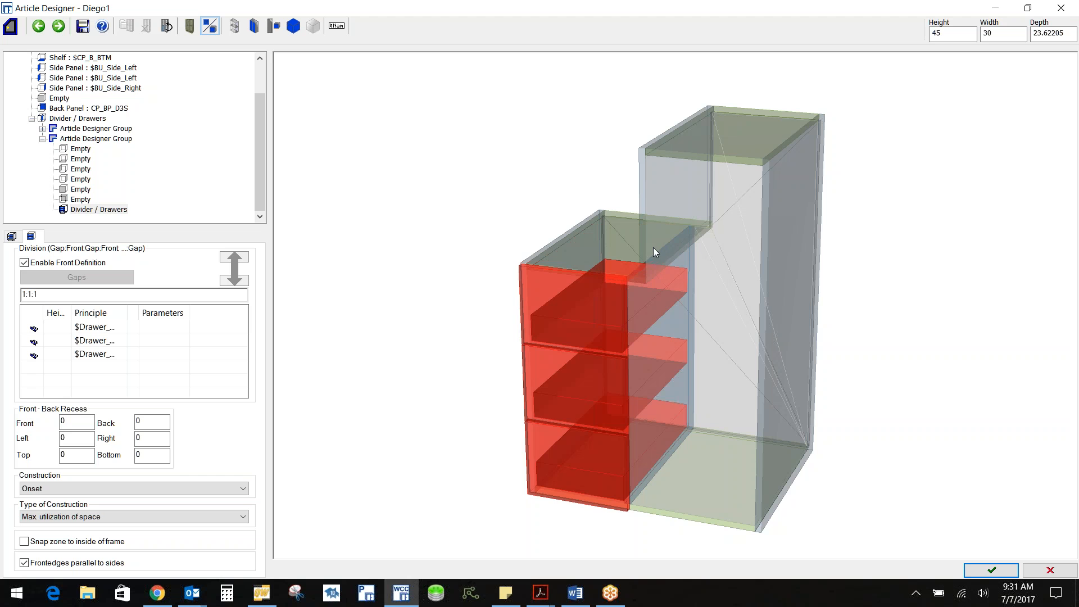
Divide the tall compartment beside the drawers with three adjustable shelves, using the 1:1:1:1 example as the linear division.
{"action": "left_click", "coordinate": [690, 303]}
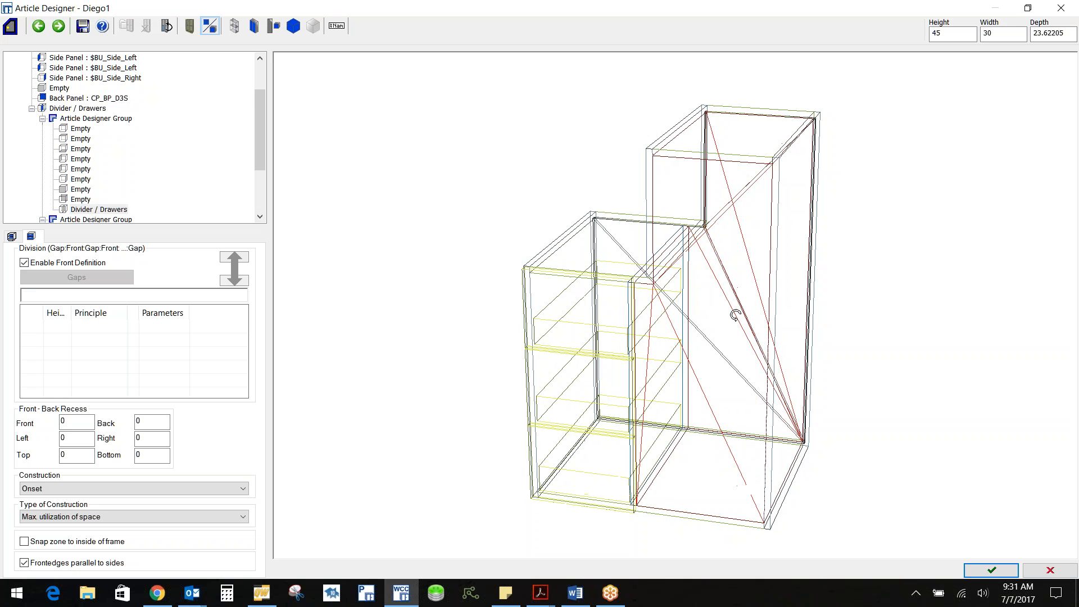
{"action": "left_click_drag", "start_coordinate": [753, 294], "coordinate": [754, 293]}
{"action": "mouse_move", "coordinate": [717, 343]}
{"action": "left_mouse_down"}
{"action": "mouse_move", "coordinate": [724, 254]}
{"action": "mouse_move", "coordinate": [746, 187]}
{"action": "left_mouse_up"}
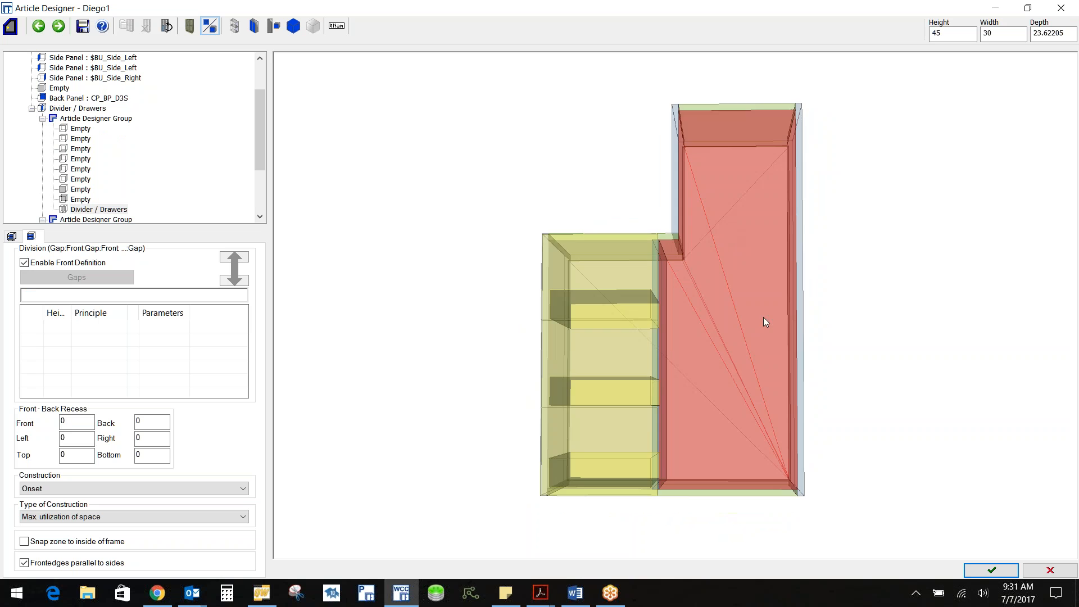
{"action": "left_click_drag", "start_coordinate": [762, 272], "coordinate": [727, 346]}
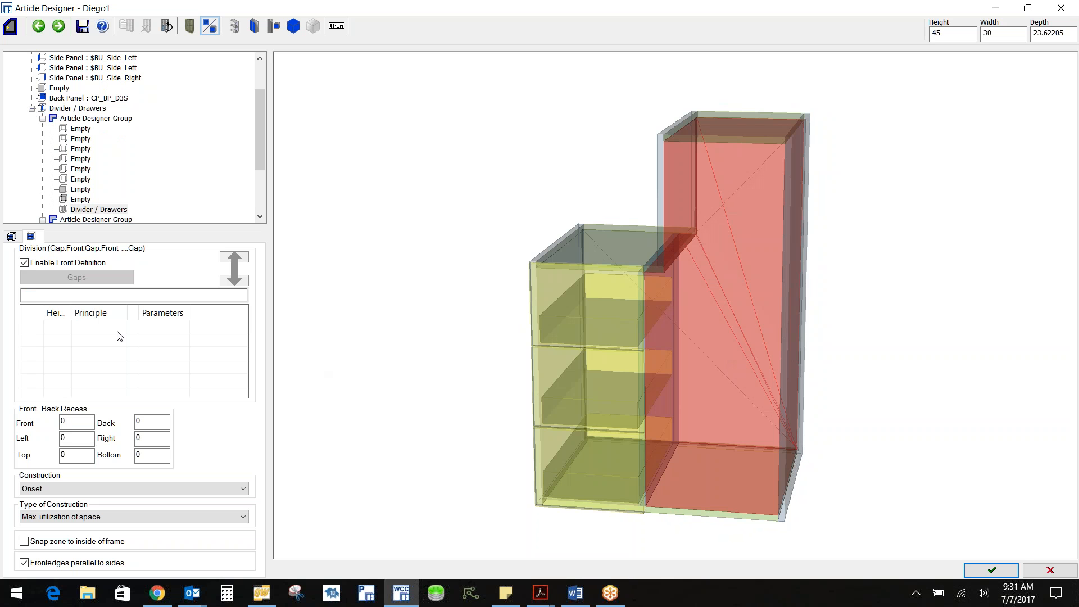
{"action": "left_click", "coordinate": [11, 236]}
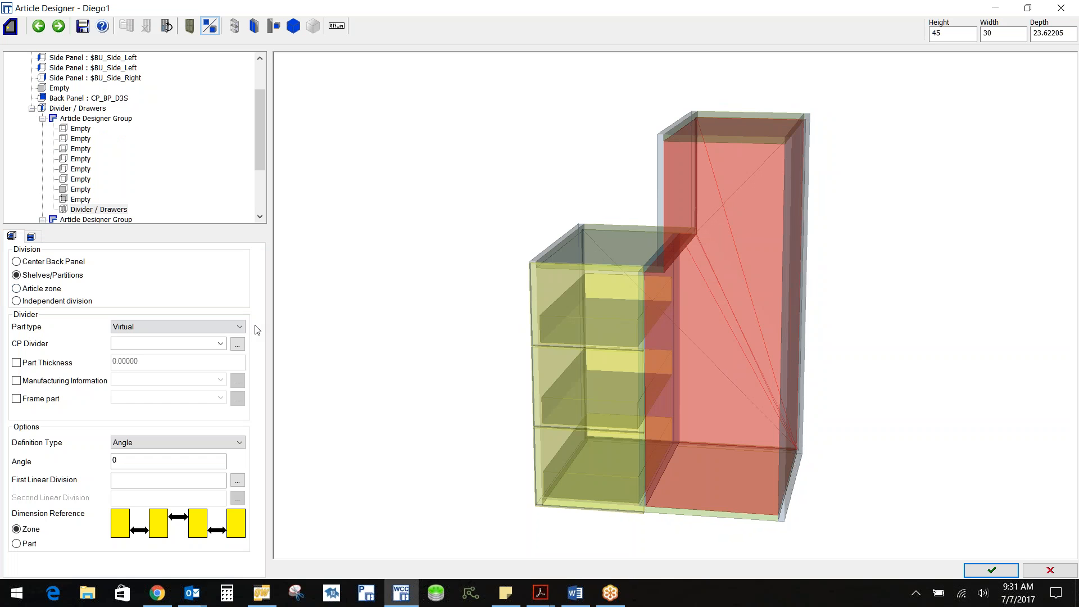
{"action": "left_click", "coordinate": [241, 331]}
{"action": "left_click", "coordinate": [180, 336]}
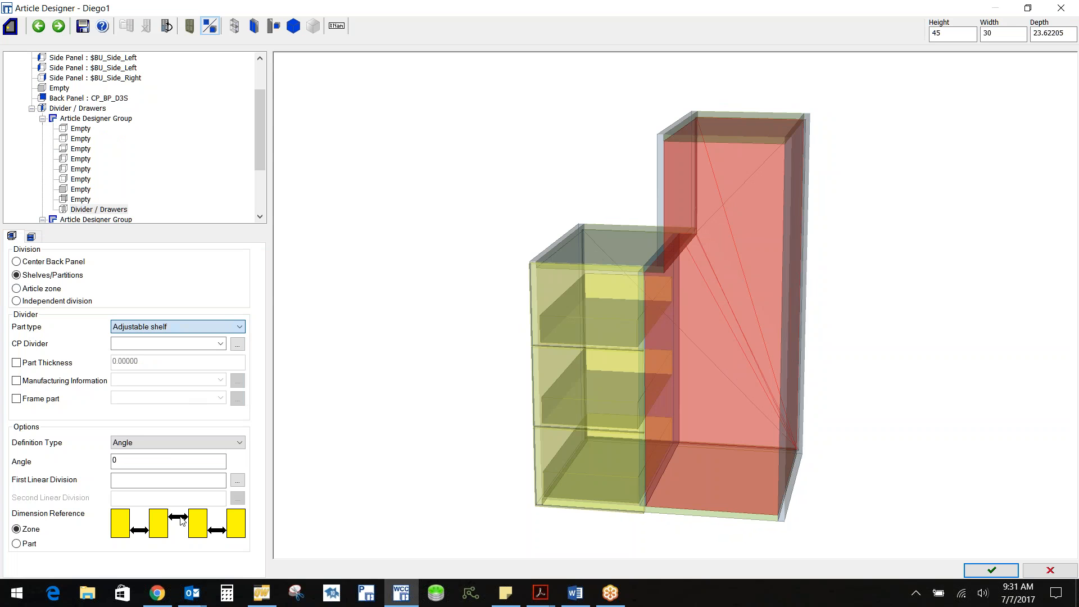
{"action": "left_click", "coordinate": [237, 480]}
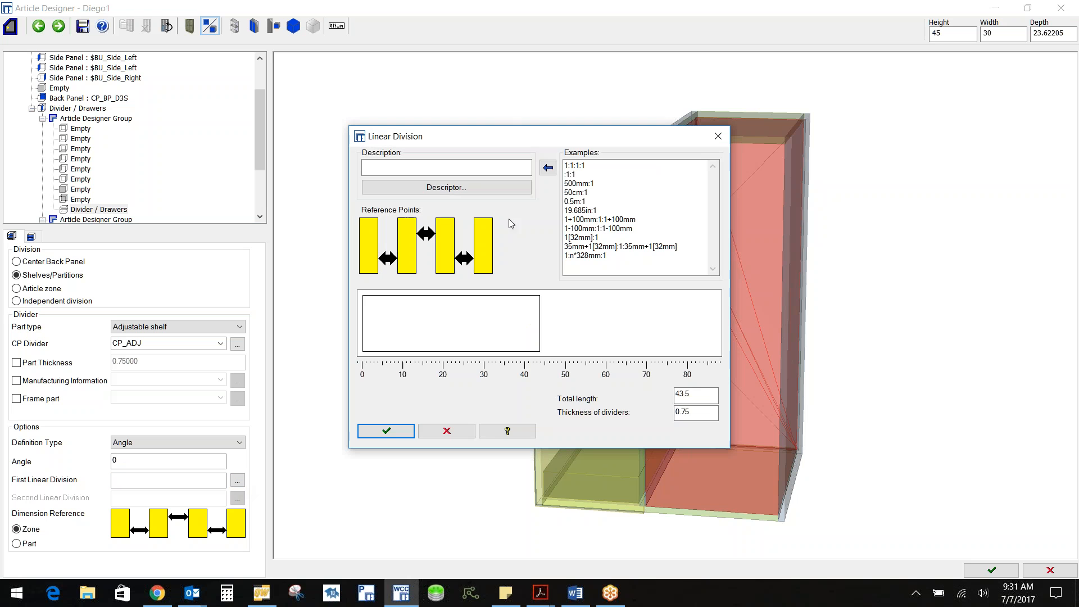
{"action": "left_click", "coordinate": [575, 165]}
{"action": "left_click", "coordinate": [548, 167]}
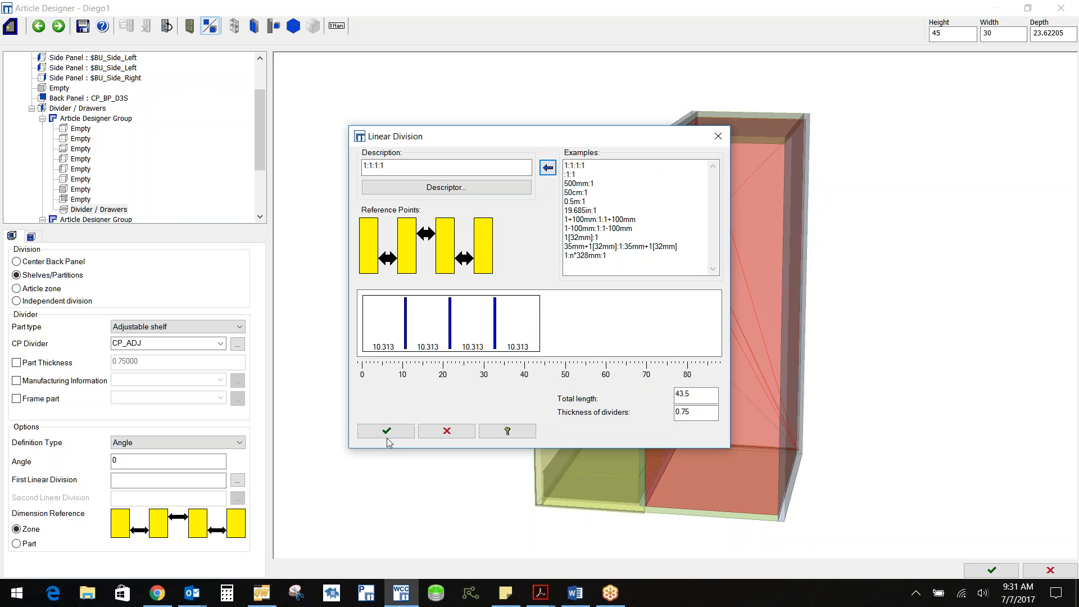
{"action": "left_click", "coordinate": [387, 431]}
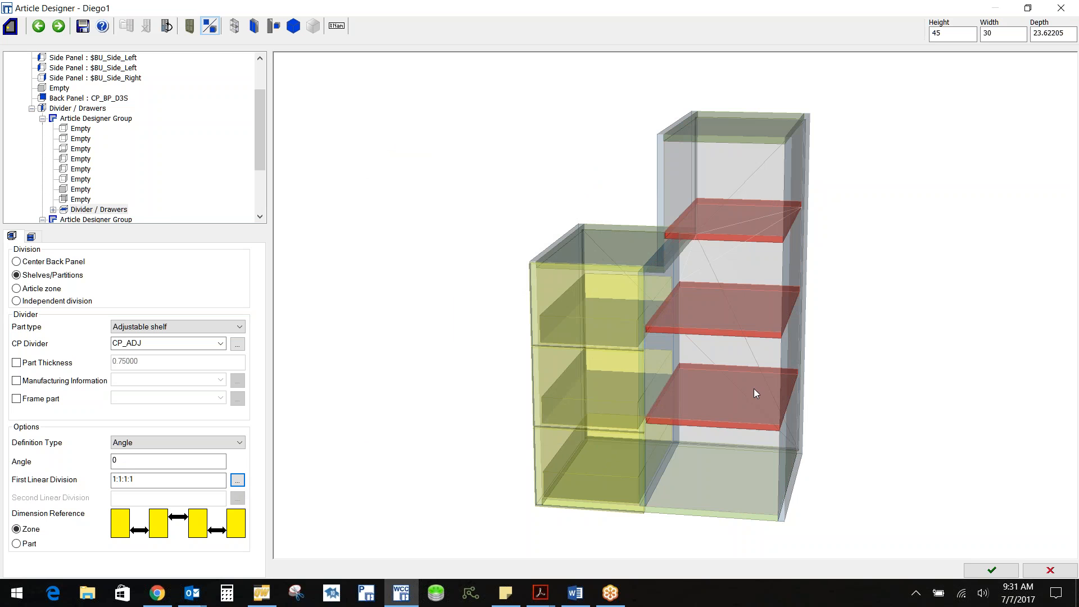
{"action": "mouse_move", "coordinate": [730, 368]}
{"action": "middle_mouse_down"}
{"action": "mouse_move", "coordinate": [708, 371]}
{"action": "mouse_move", "coordinate": [679, 425]}
{"action": "middle_mouse_up"}
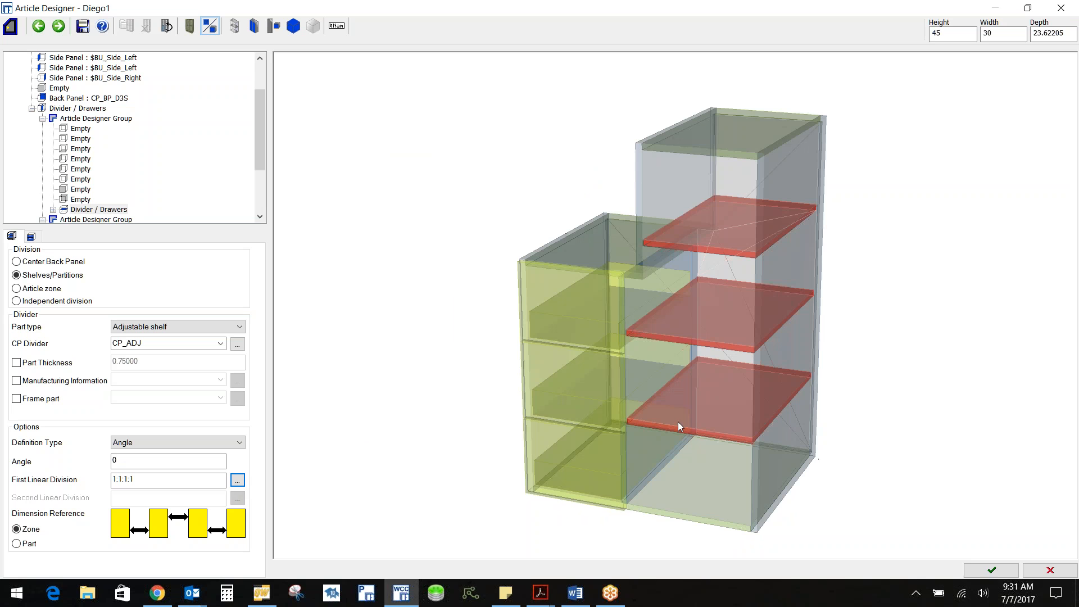
Finish the stepped cabinet's design and generate it in the drawing in an isometric view.
{"action": "left_click", "coordinate": [993, 570]}
{"action": "left_click", "coordinate": [547, 330]}
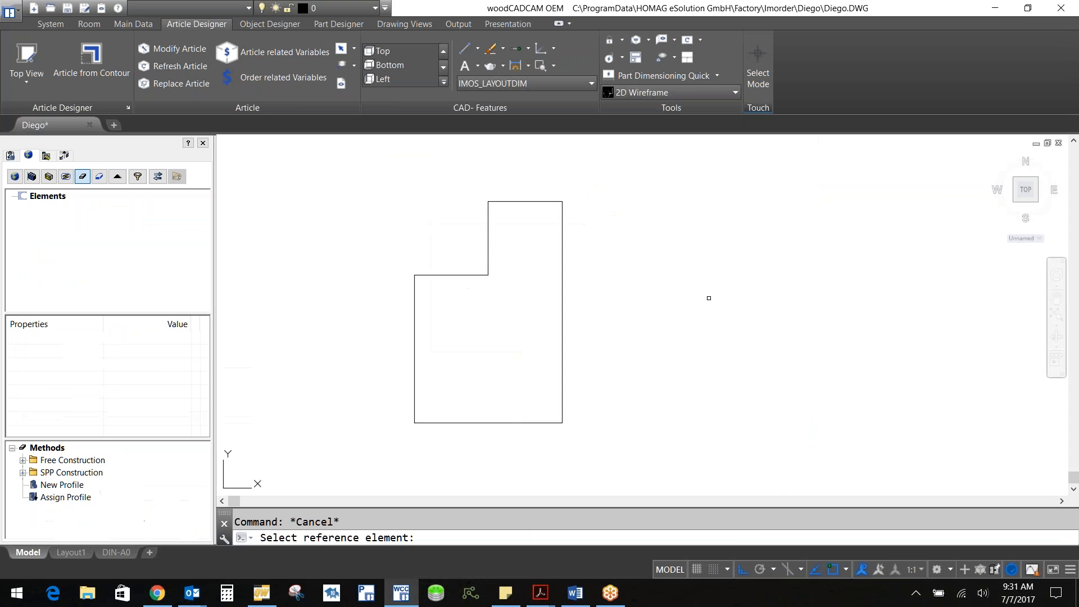
{"action": "left_click", "coordinate": [123, 401]}
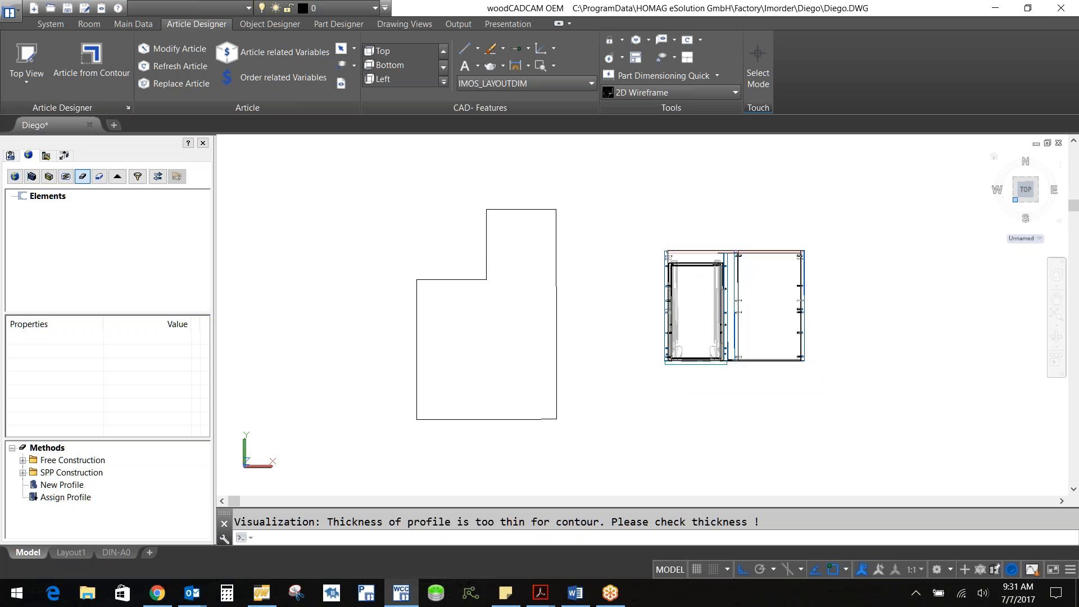
{"action": "scroll", "coordinate": [548, 399], "scroll_direction": "up", "scroll_amount": 8}
{"action": "scroll", "coordinate": [550, 398], "scroll_direction": "up", "scroll_amount": 4}
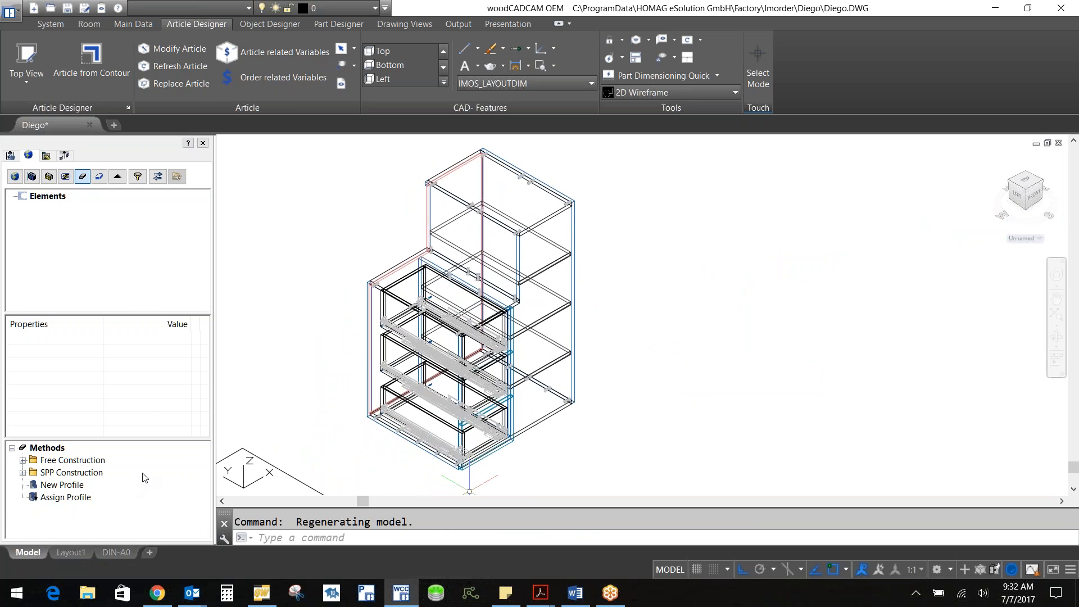
Modify the cabinet's article contour by stretching the tall section's outer top corner straight up about 7 in, giving a sloped top.
{"action": "left_click", "coordinate": [49, 176]}
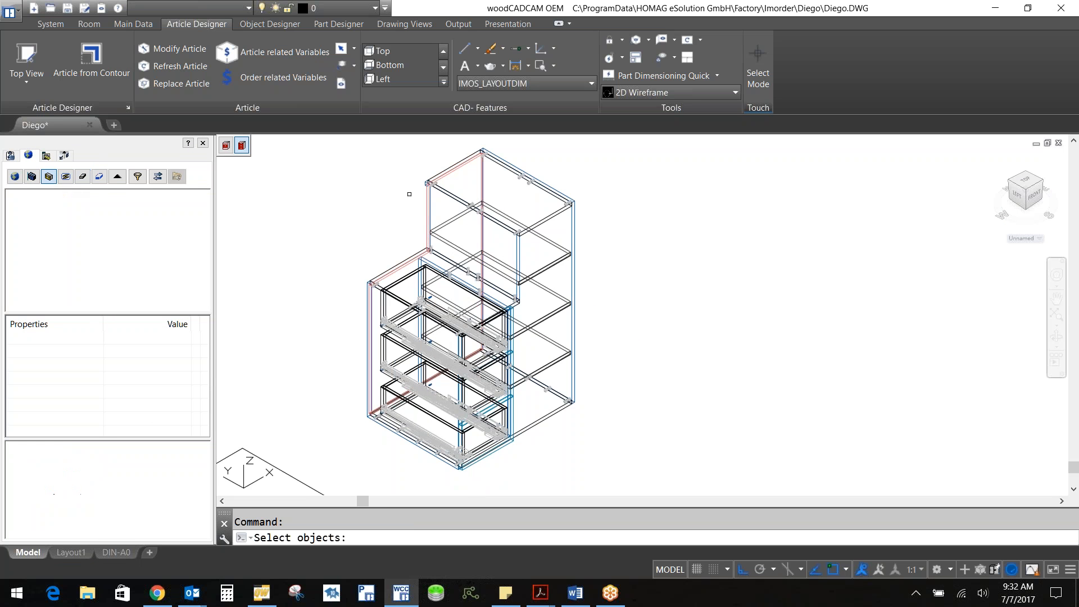
{"action": "left_click", "coordinate": [399, 398]}
{"action": "right_click", "coordinate": [400, 398]}
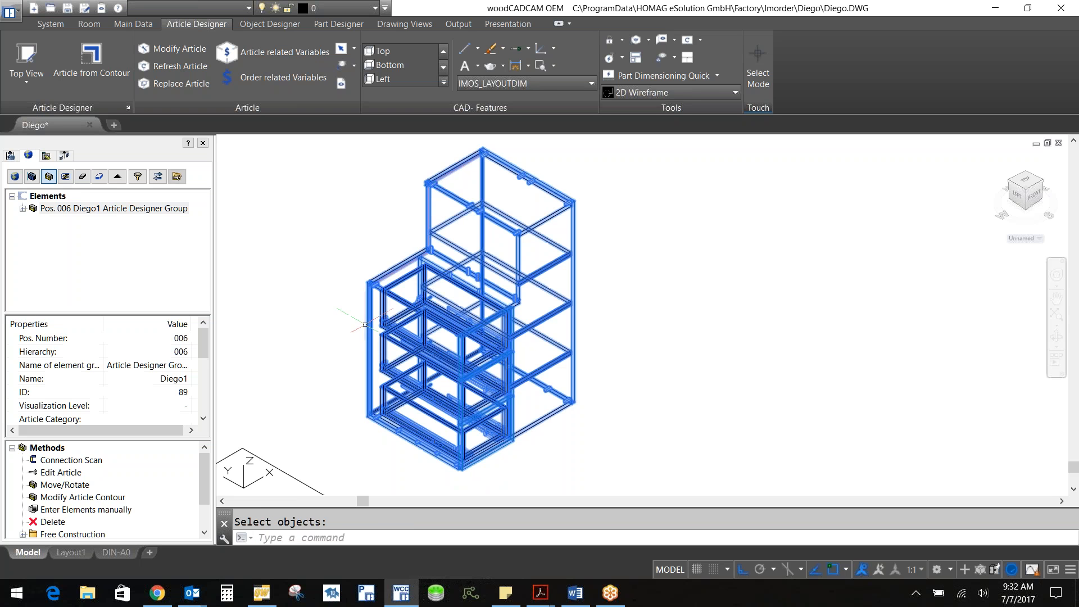
{"action": "double_click", "coordinate": [94, 498]}
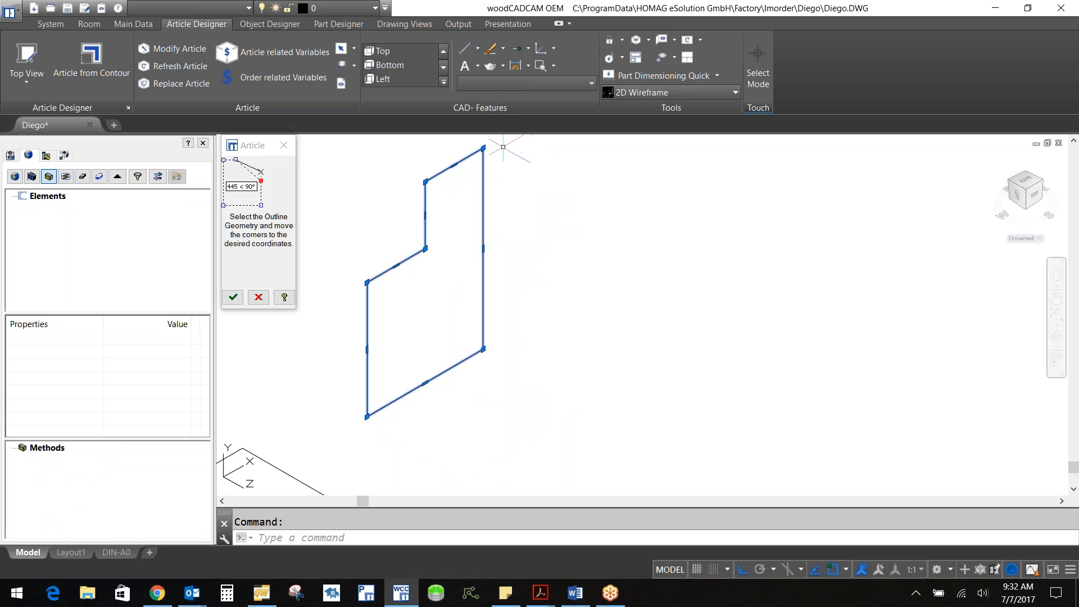
{"action": "left_click", "coordinate": [483, 148]}
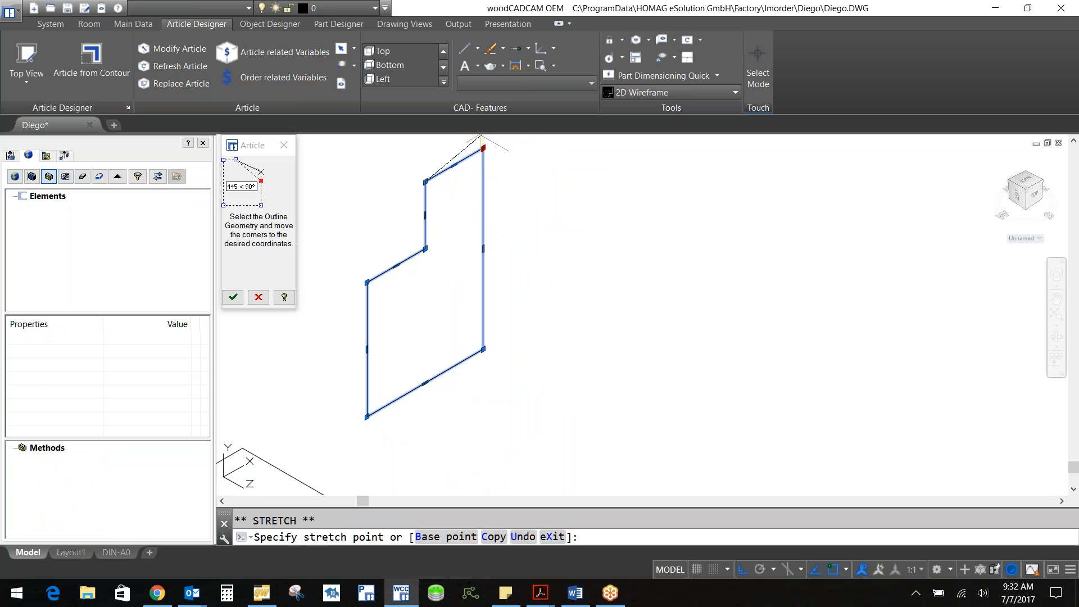
{"action": "middle_click_drag", "start_coordinate": [483, 143], "coordinate": [499, 220]}
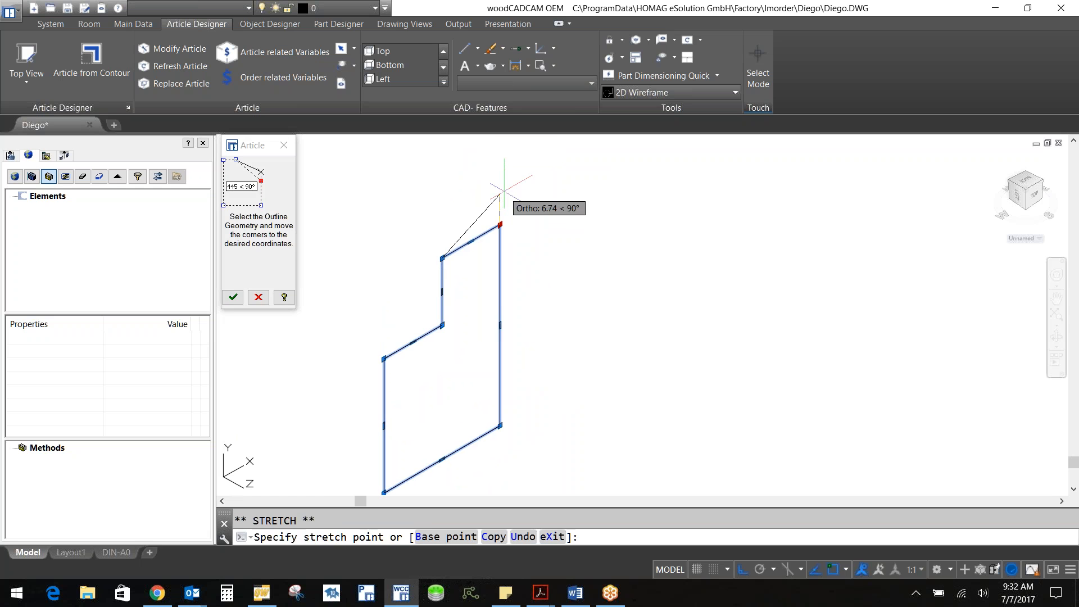
{"action": "left_click", "coordinate": [502, 194]}
{"action": "left_click", "coordinate": [233, 297]}
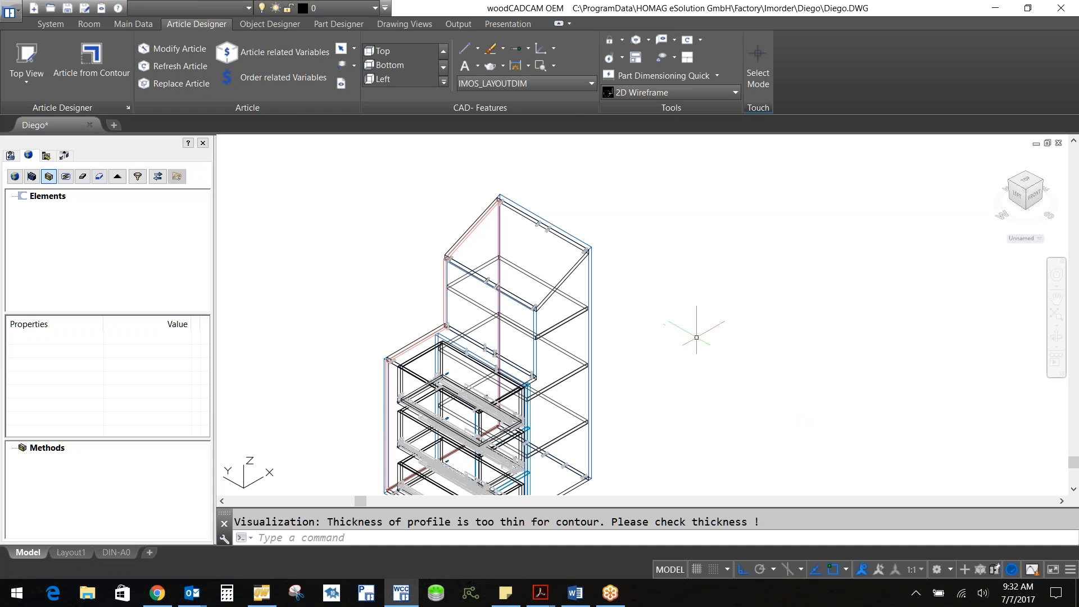
{"action": "scroll", "coordinate": [675, 348], "scroll_direction": "down", "scroll_amount": 2}
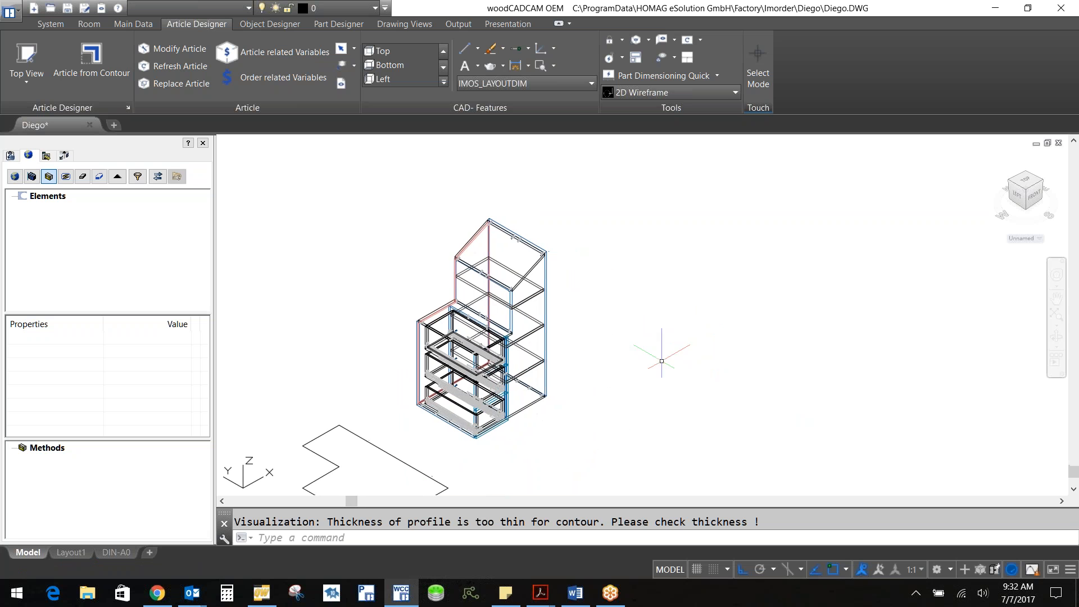
Open the order related variables and expand the job setup's material settings down to the 1110_Case_Parts group.
{"action": "left_click", "coordinate": [48, 25]}
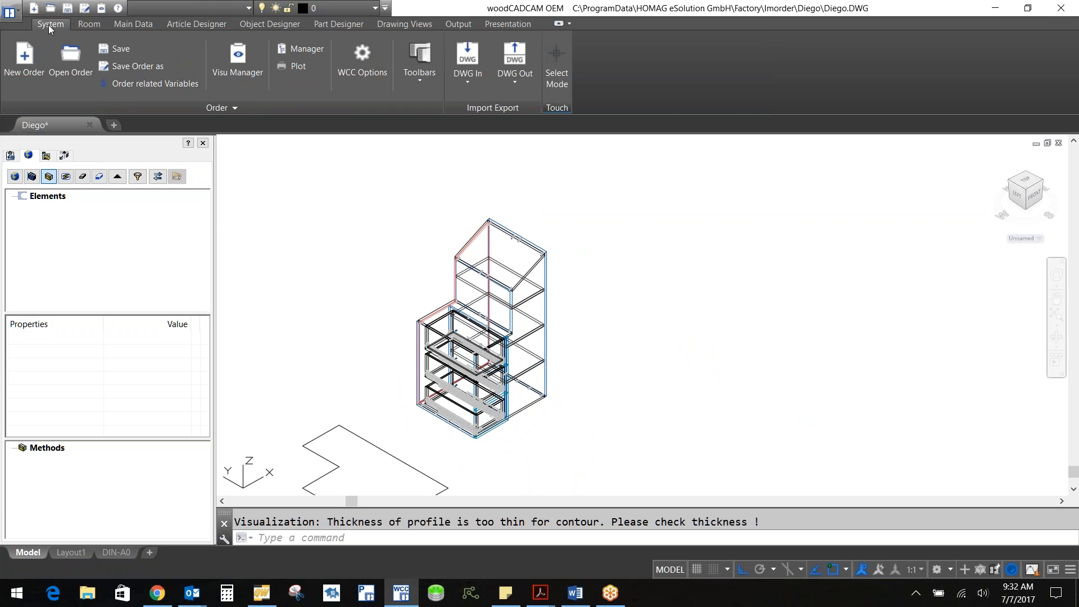
{"action": "left_click", "coordinate": [149, 25]}
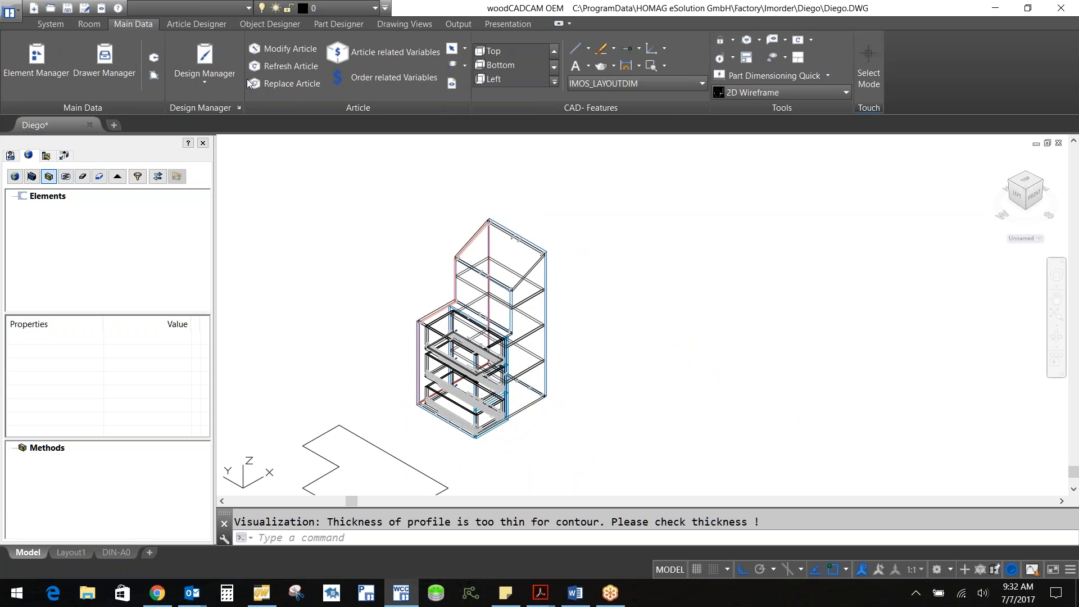
{"action": "left_click", "coordinate": [388, 80]}
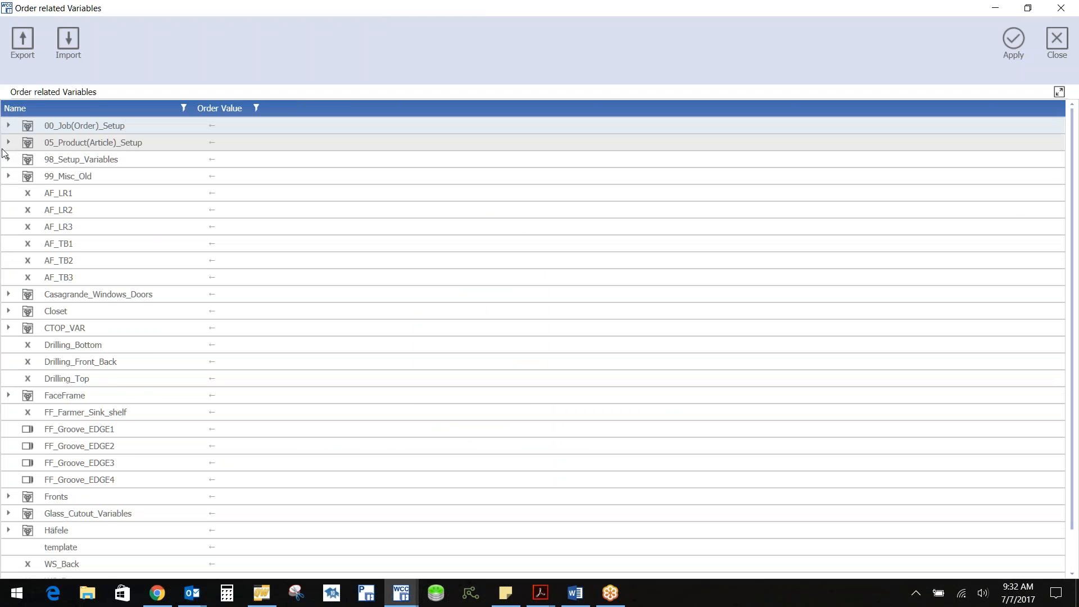
{"action": "left_click", "coordinate": [7, 142]}
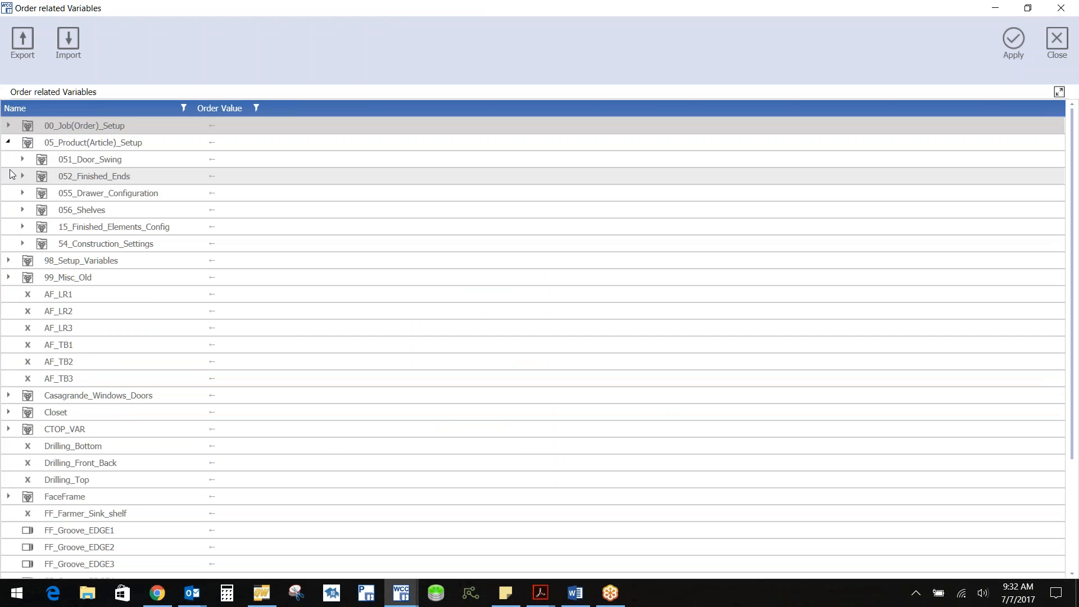
{"action": "left_click", "coordinate": [8, 125]}
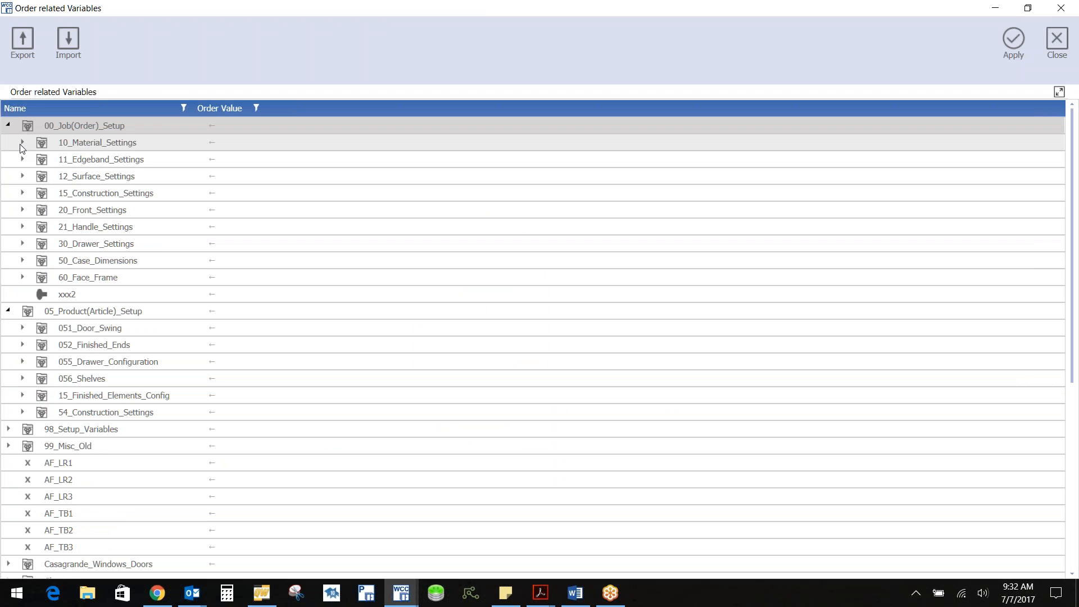
{"action": "left_click", "coordinate": [22, 143]}
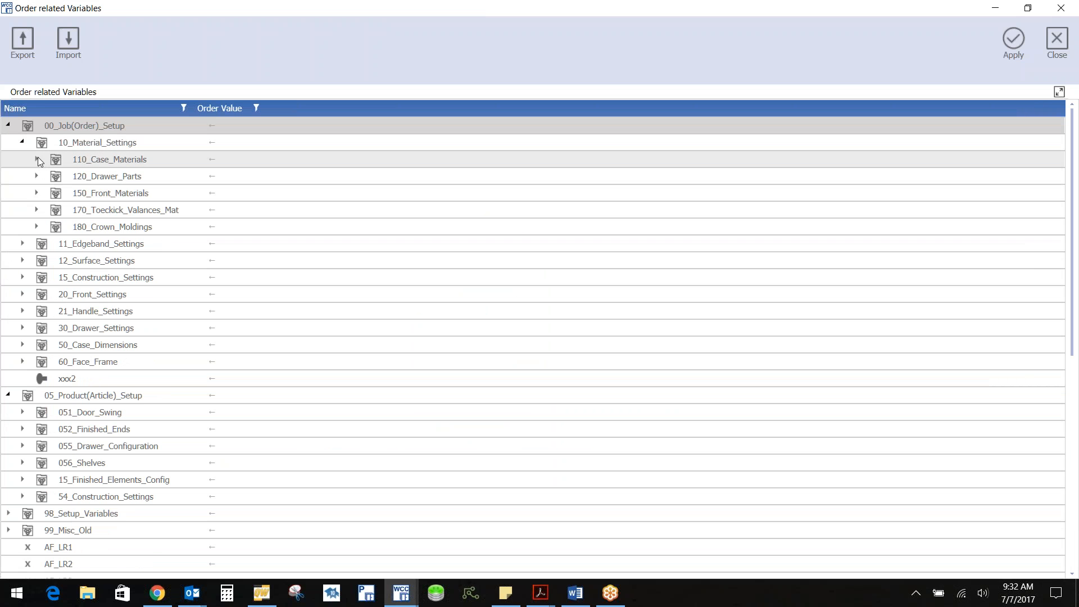
{"action": "left_click", "coordinate": [37, 160]}
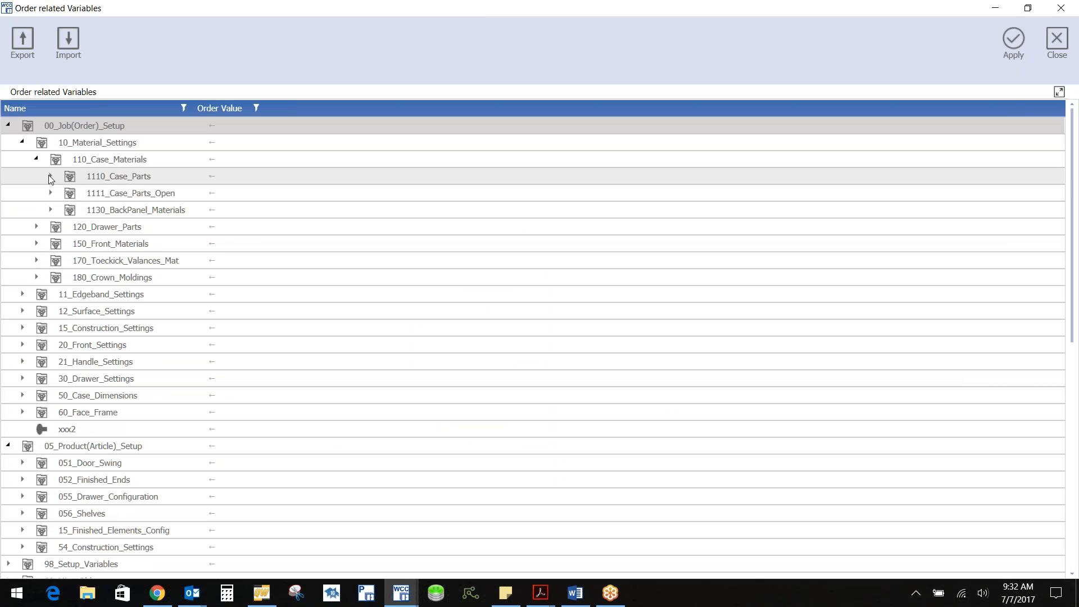
{"action": "left_click", "coordinate": [51, 175]}
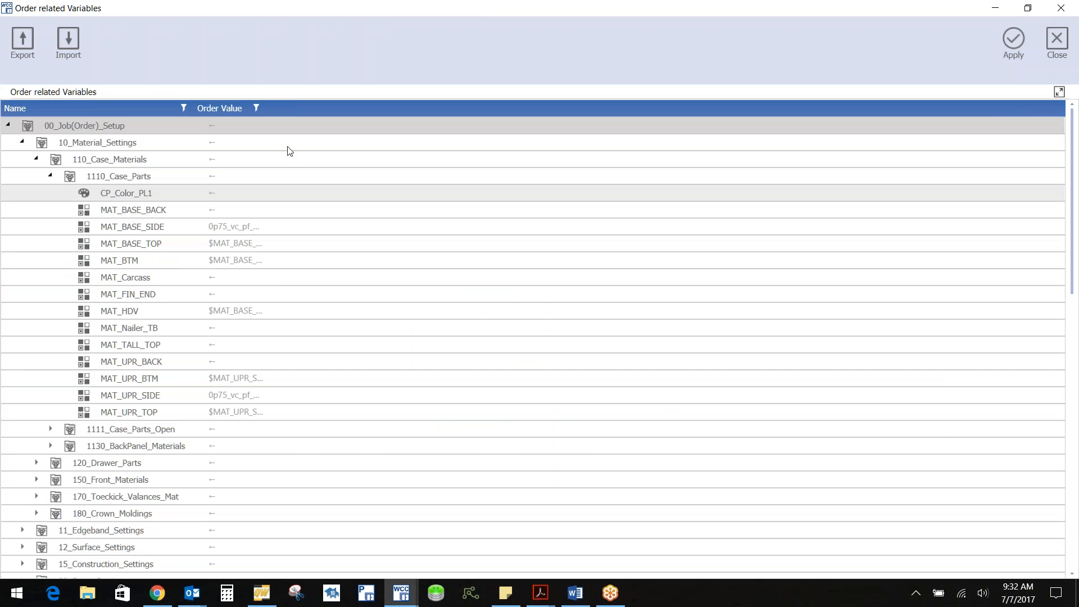
Examine the order value choices for the case parts and the available colors for CP_Color_PL1.
{"action": "left_click", "coordinate": [233, 177]}
{"action": "left_click", "coordinate": [235, 178]}
{"action": "left_click", "coordinate": [236, 177]}
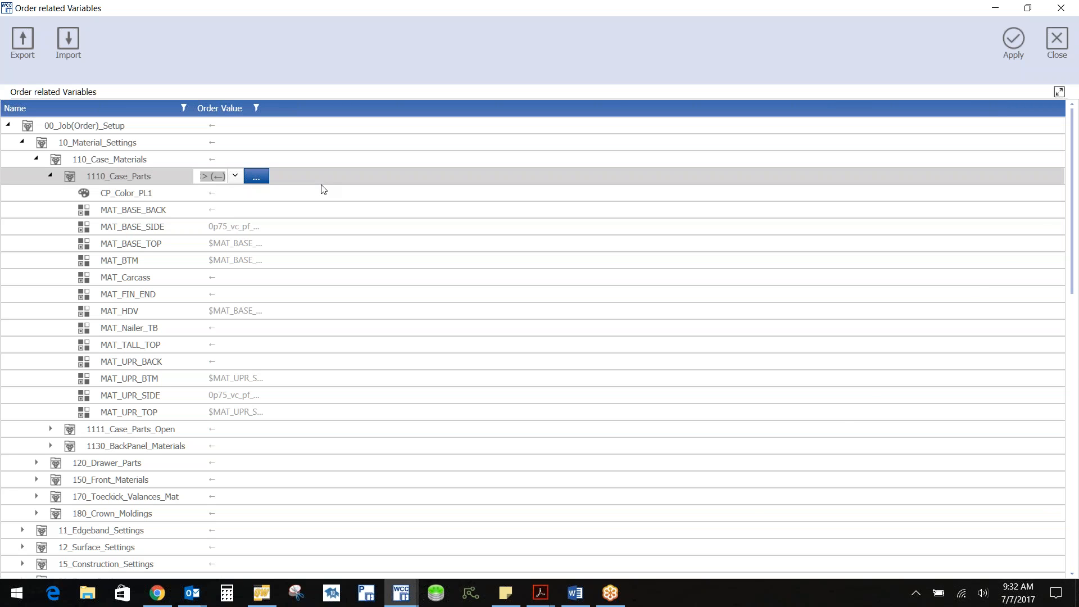
{"action": "left_click", "coordinate": [225, 193]}
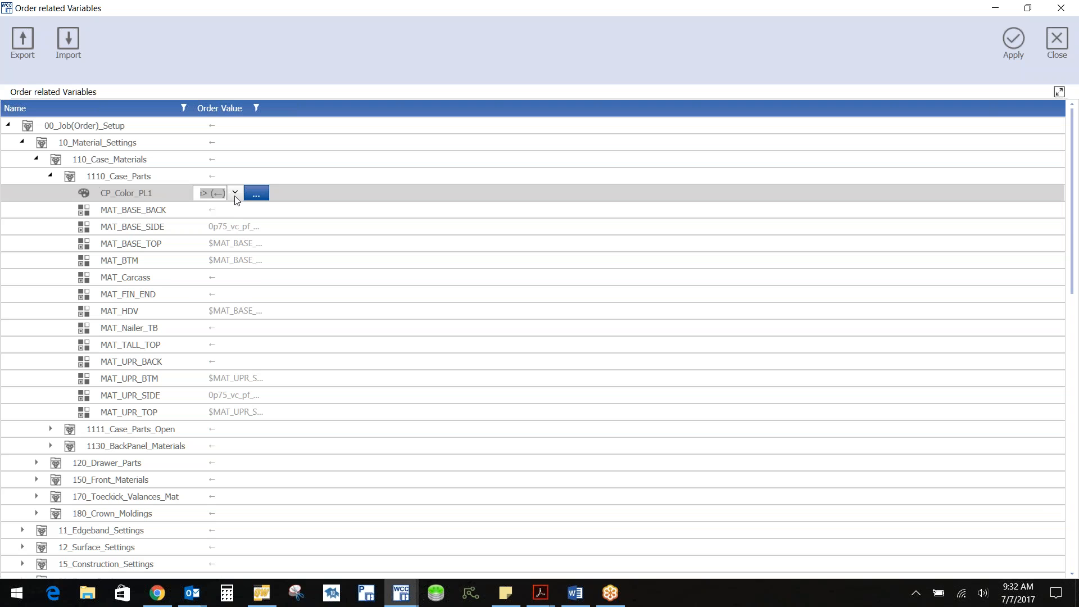
{"action": "left_click", "coordinate": [235, 193]}
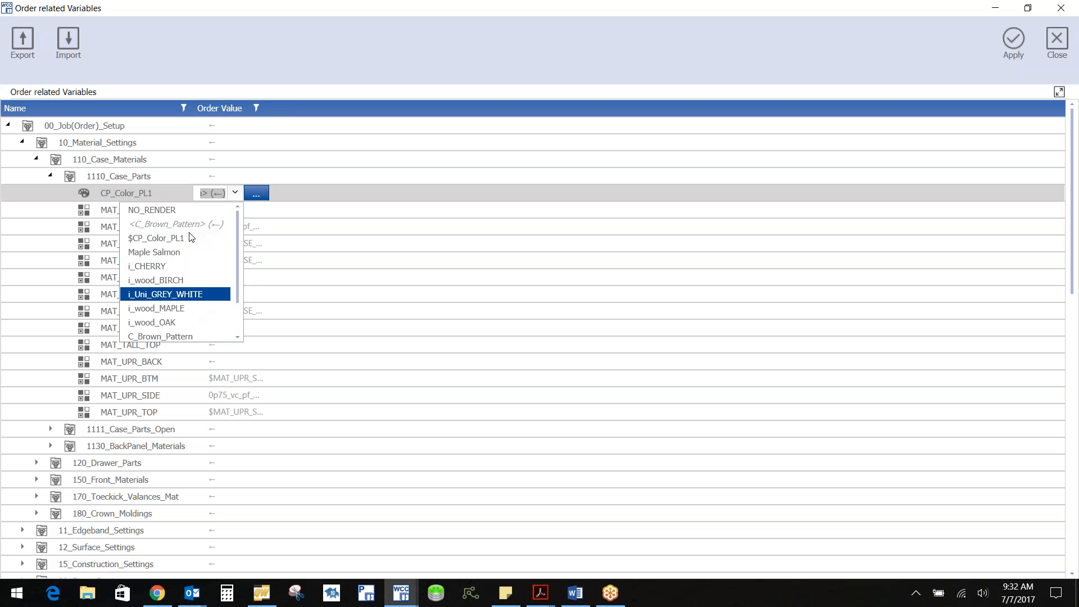
{"action": "left_click", "coordinate": [315, 199]}
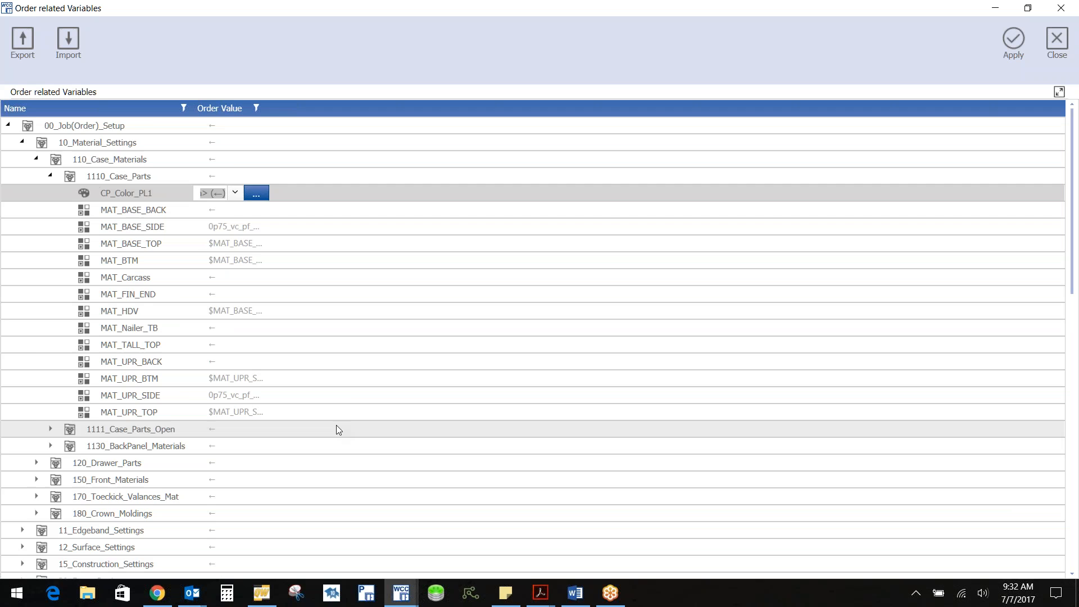
Examine the 151_Joint_Method choices in the construction settings, and close the order variables.
{"action": "scroll", "coordinate": [337, 424], "scroll_direction": "down", "scroll_amount": 2}
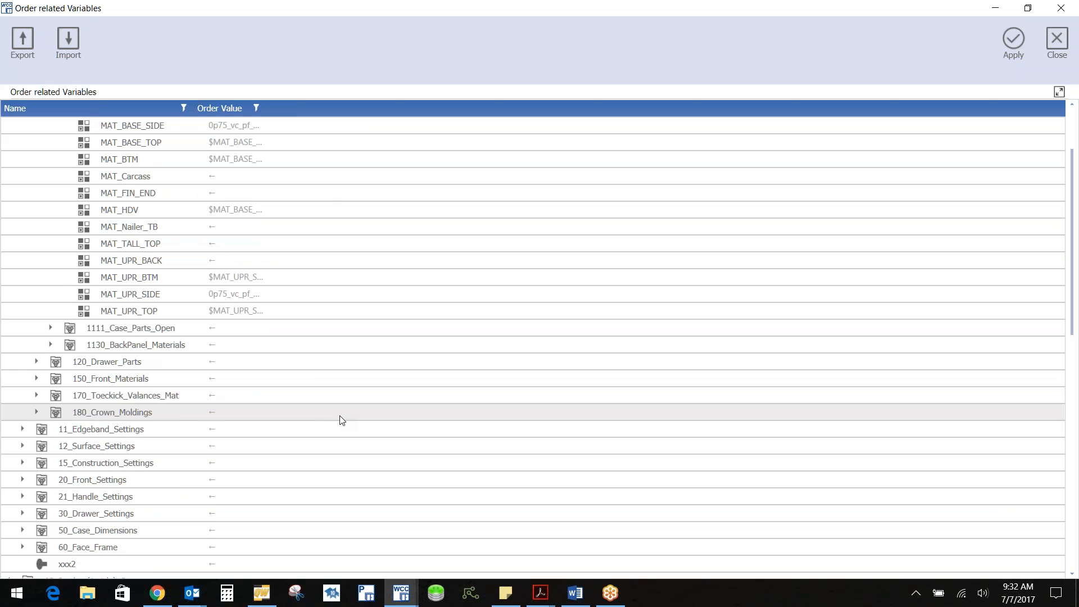
{"action": "scroll", "coordinate": [290, 423], "scroll_direction": "down", "scroll_amount": 1}
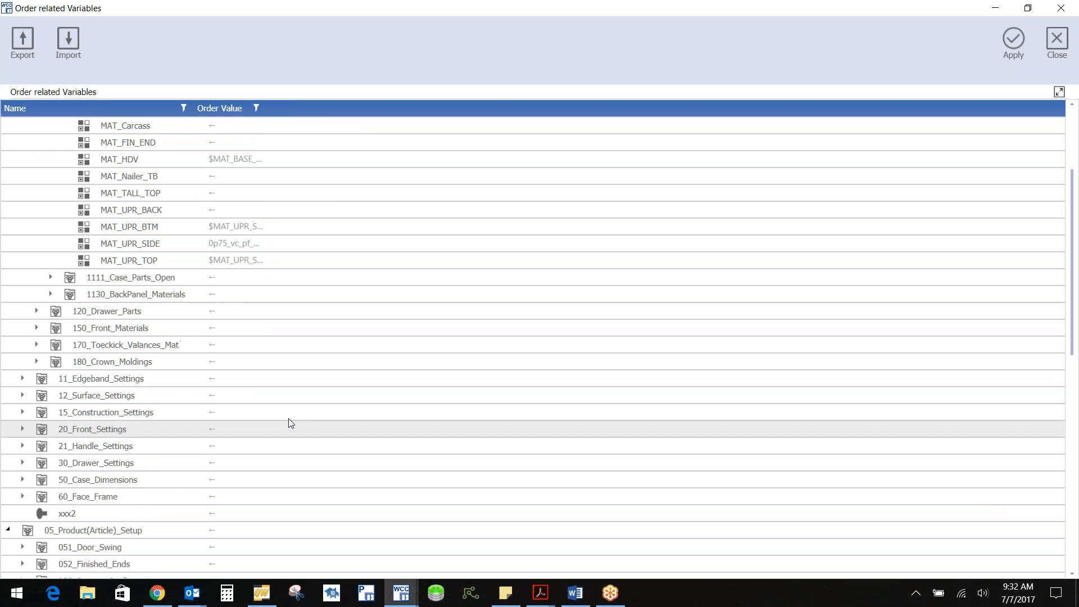
{"action": "left_click", "coordinate": [23, 412]}
{"action": "left_click", "coordinate": [212, 430]}
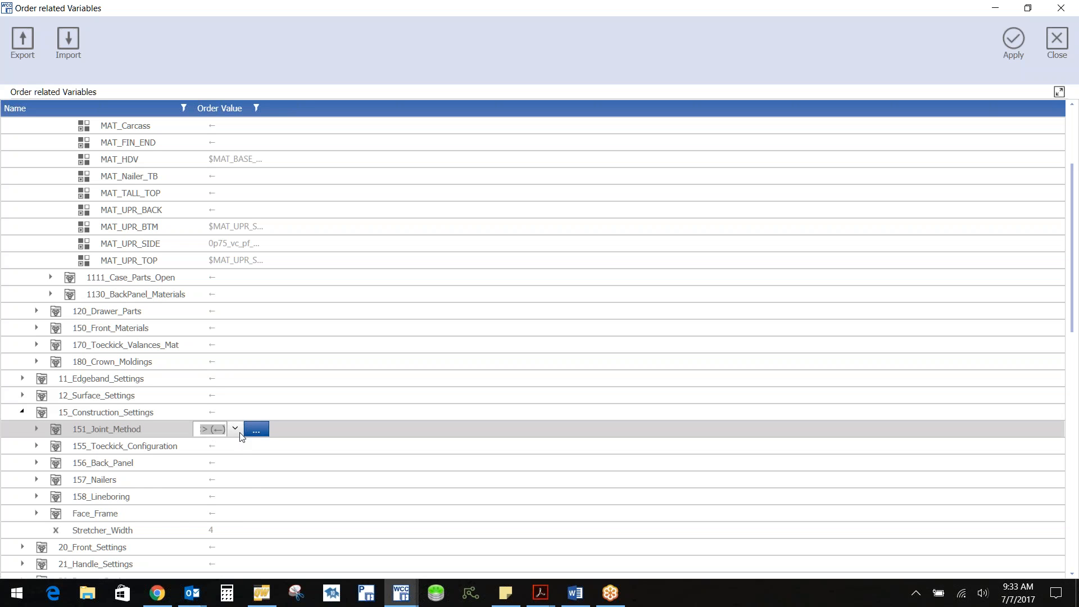
{"action": "left_click", "coordinate": [235, 428]}
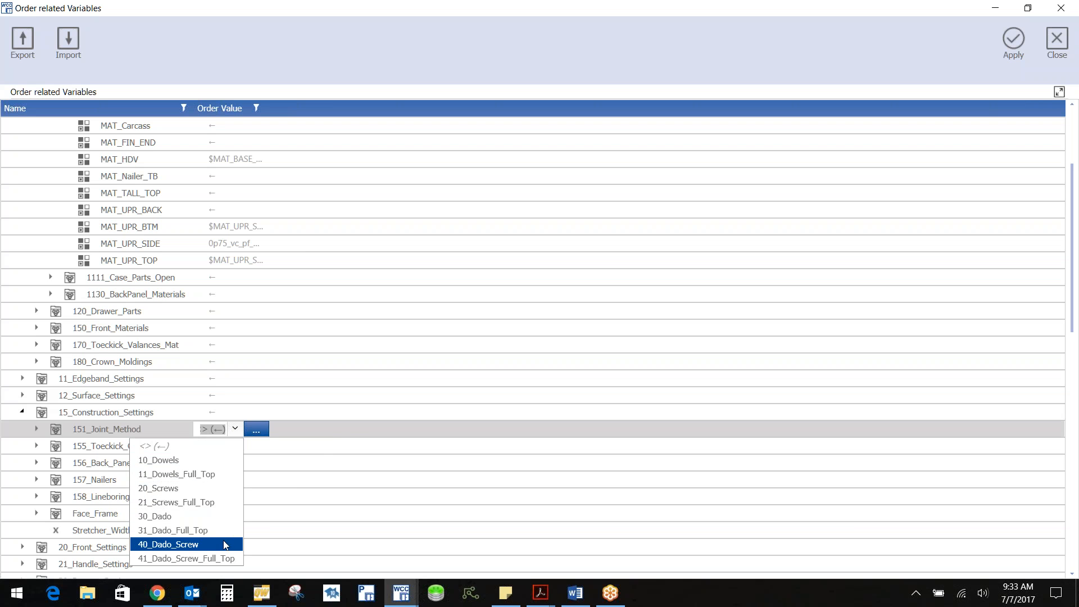
{"action": "left_click", "coordinate": [349, 430]}
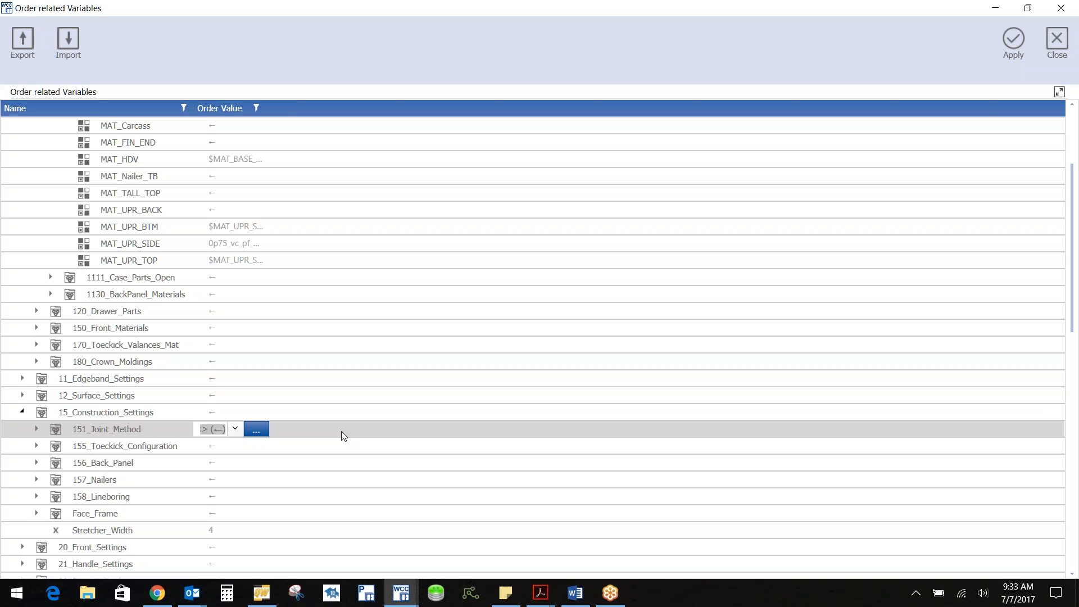
{"action": "left_click", "coordinate": [1068, 36]}
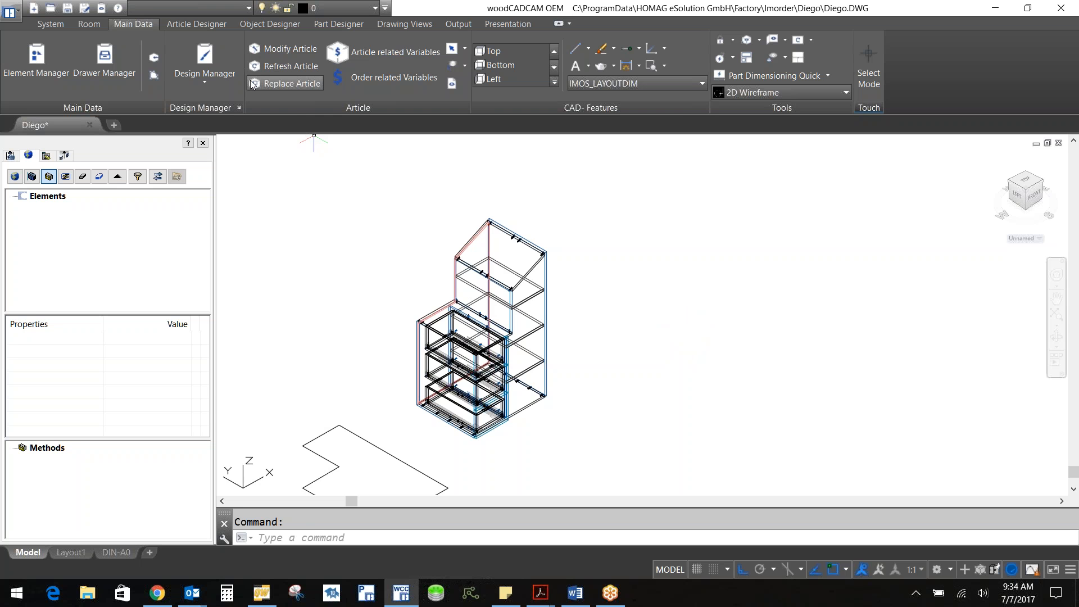
Modify the stepped cabinet by setting its drawer front division to 6in:1:6in, and regenerate it while declining to save the changes.
{"action": "left_click", "coordinate": [270, 48]}
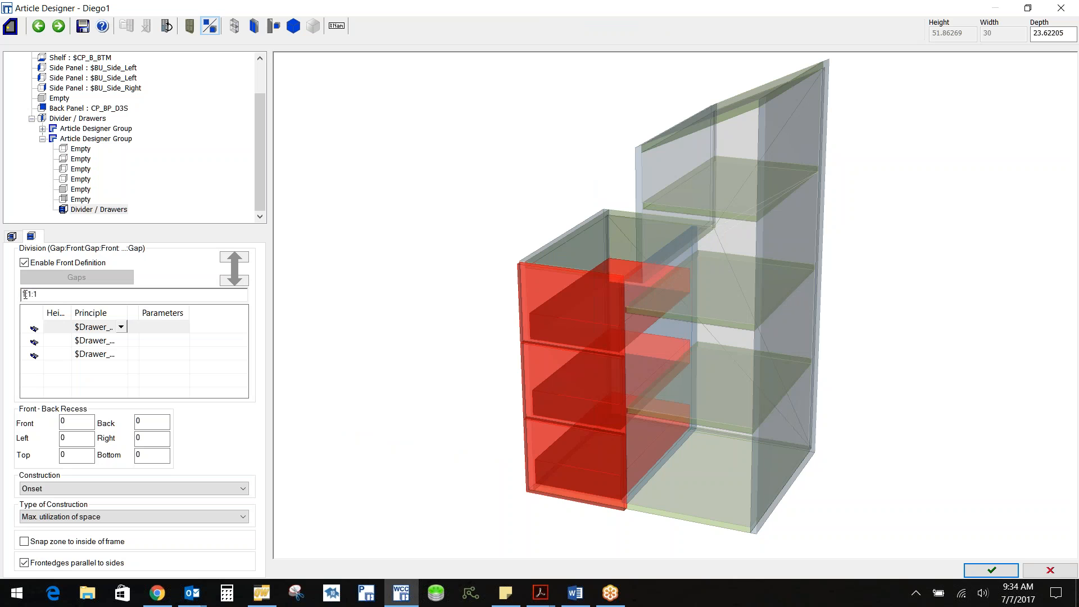
{"action": "left_click_drag", "start_coordinate": [25, 294], "coordinate": [19, 296]}
{"action": "type", "text": "6in"}
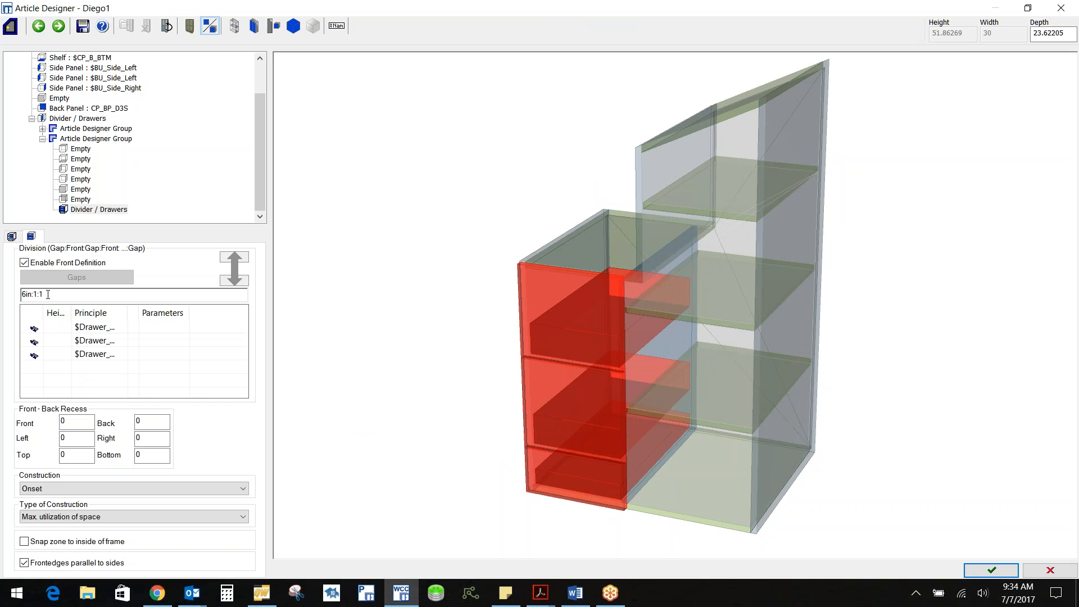
{"action": "key", "text": "BackSpace"}
{"action": "type", "text": "6in"}
{"action": "key", "text": "Return"}
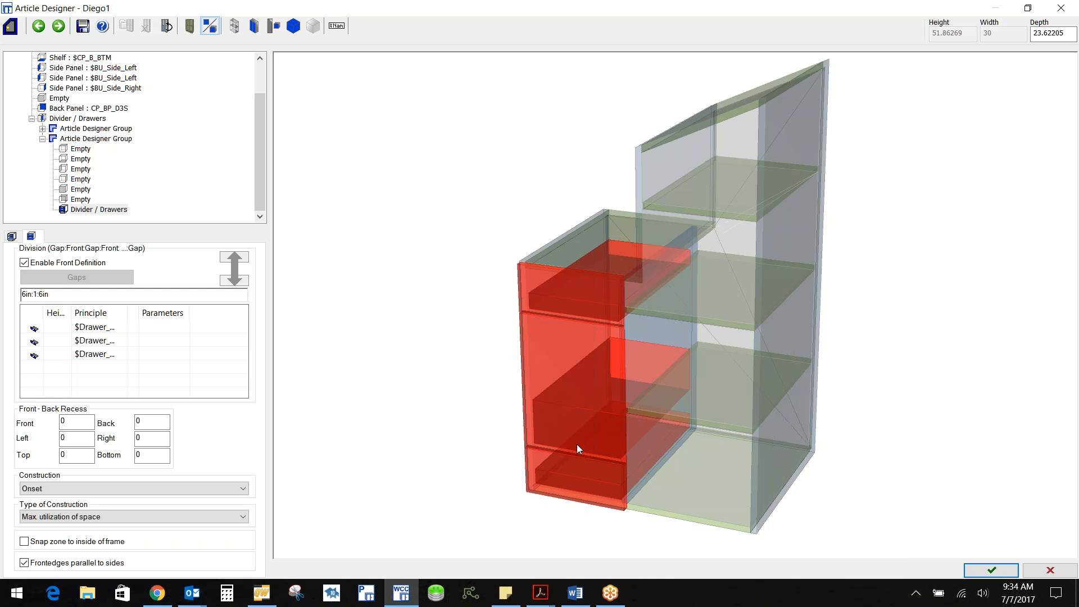
{"action": "left_click", "coordinate": [991, 570]}
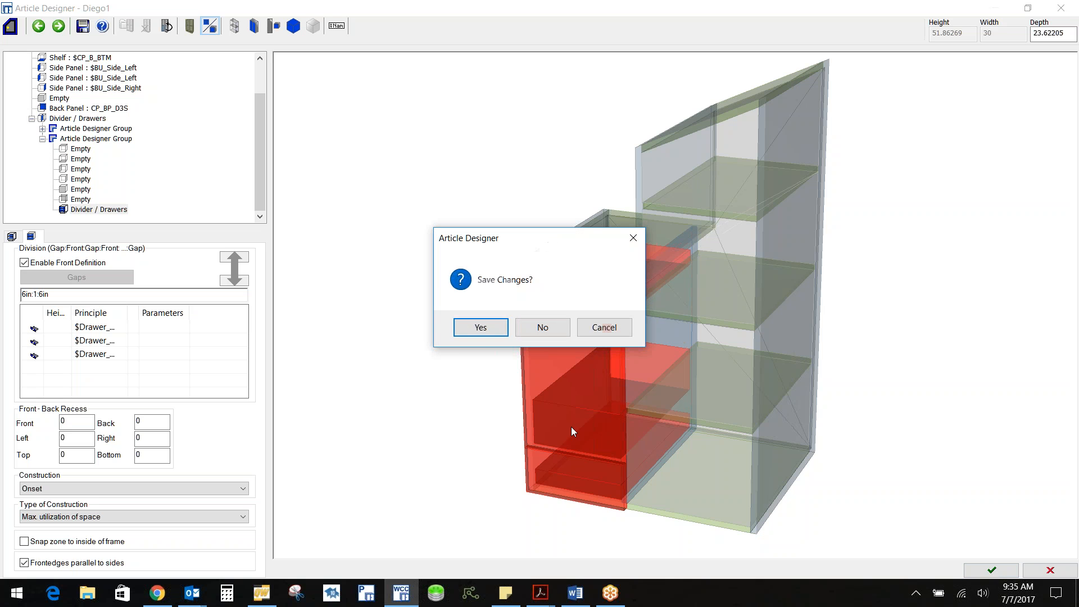
{"action": "left_click", "coordinate": [543, 329]}
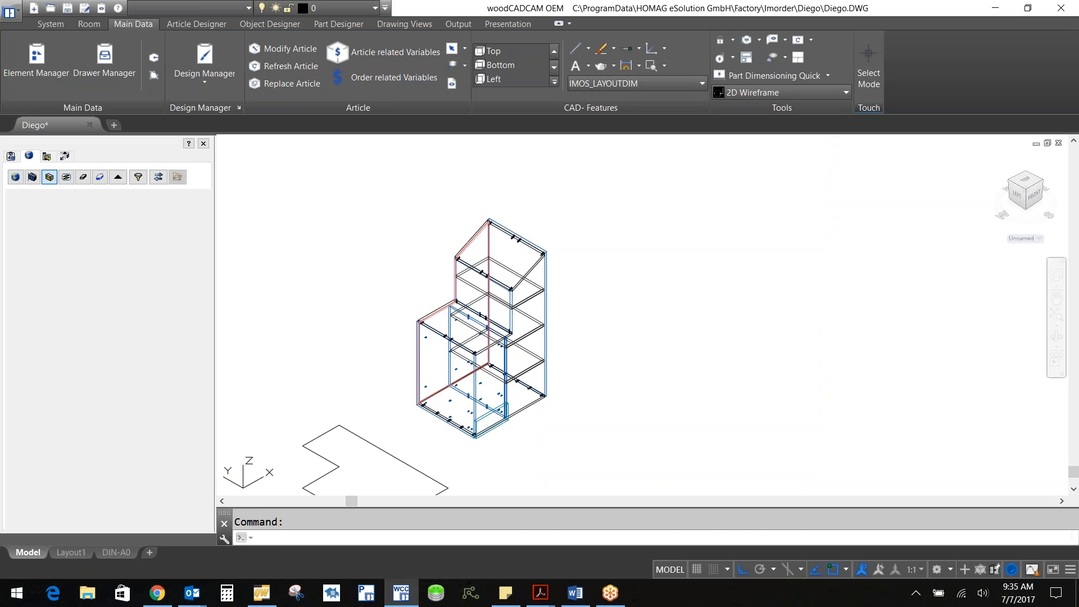
Open the article related variables for the base cabinet at the near end of the room's lower cabinet run.
{"action": "scroll", "coordinate": [394, 322], "scroll_direction": "down", "scroll_amount": 5}
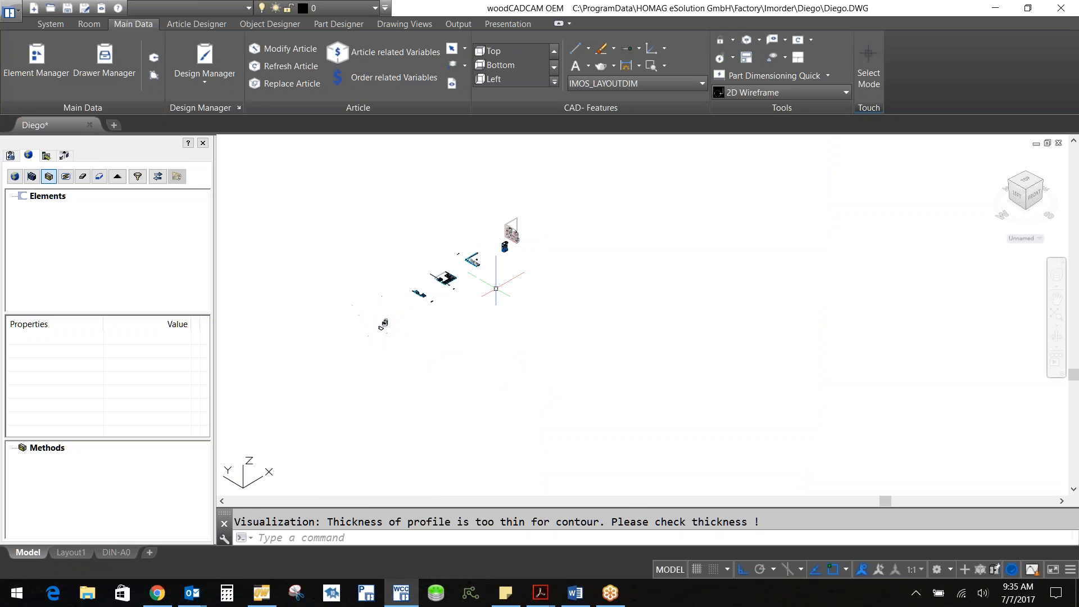
{"action": "scroll", "coordinate": [524, 230], "scroll_direction": "up", "scroll_amount": 5}
{"action": "left_click", "coordinate": [1044, 181]}
{"action": "scroll", "coordinate": [758, 390], "scroll_direction": "up", "scroll_amount": 10}
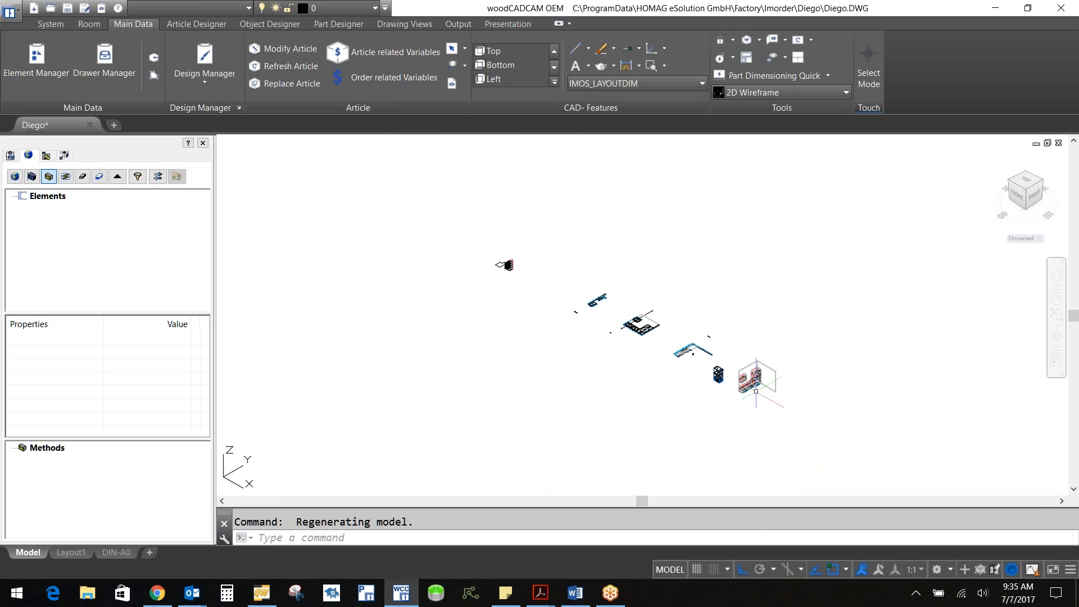
{"action": "scroll", "coordinate": [650, 400], "scroll_direction": "up", "scroll_amount": 6}
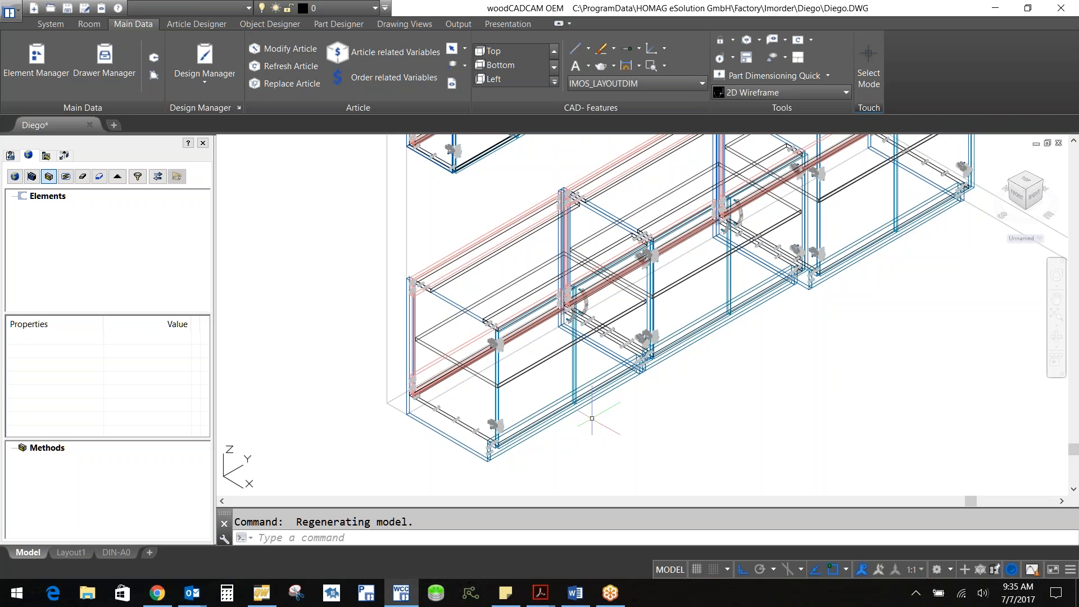
{"action": "left_click", "coordinate": [394, 56]}
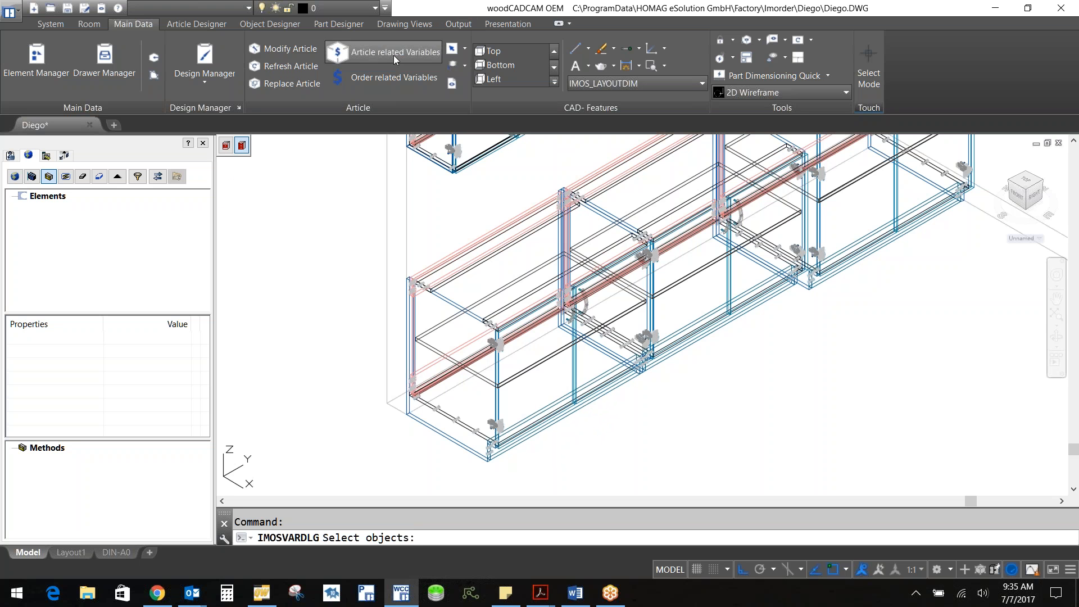
{"action": "left_click", "coordinate": [441, 266]}
{"action": "key", "text": "Return"}
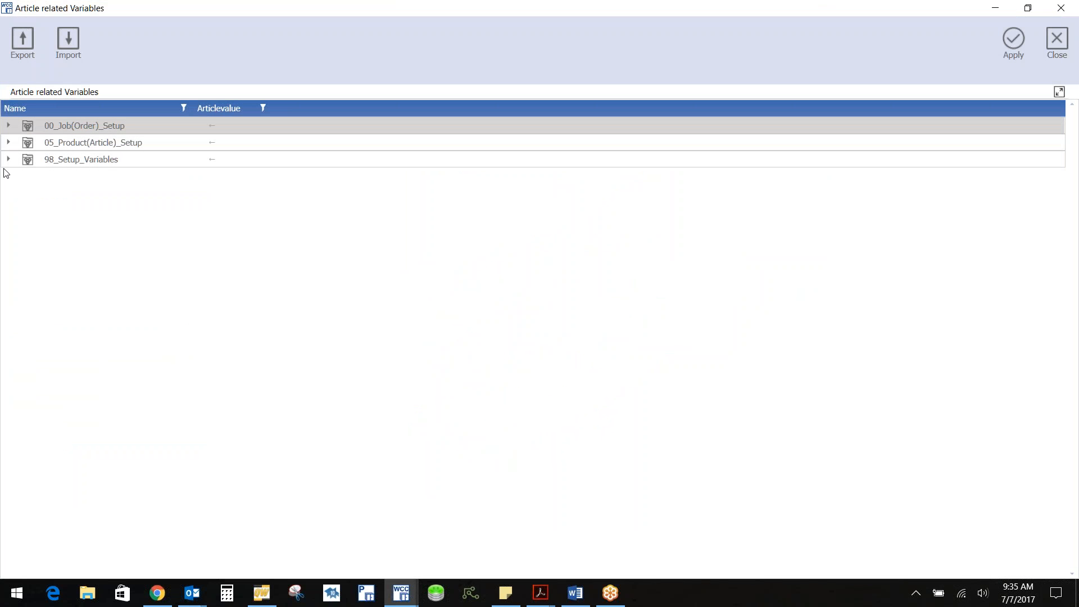
Set the 210_Front_Model article value in the job setup's 20_Front_Settings to 20_5P_Shaker_Door_Typ1.
{"action": "left_click", "coordinate": [9, 126]}
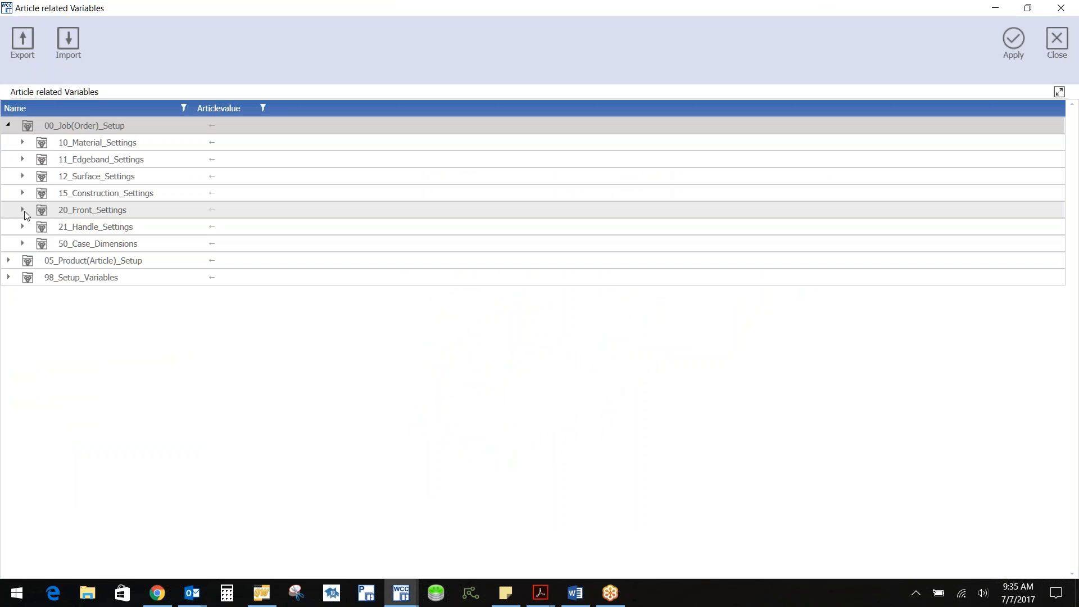
{"action": "left_click", "coordinate": [22, 210]}
{"action": "left_click", "coordinate": [214, 227]}
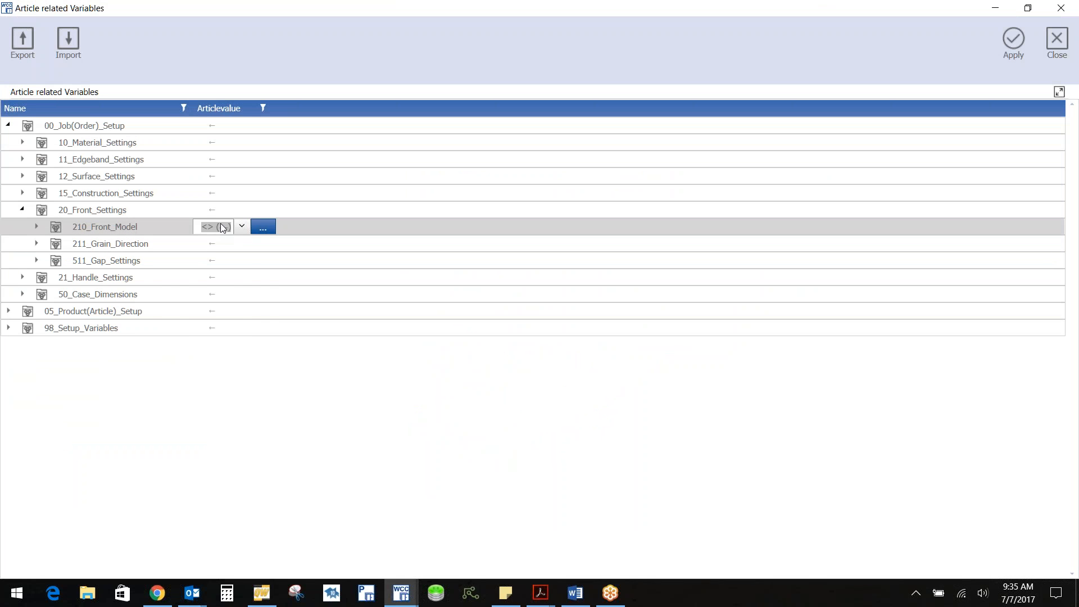
{"action": "left_click", "coordinate": [242, 226]}
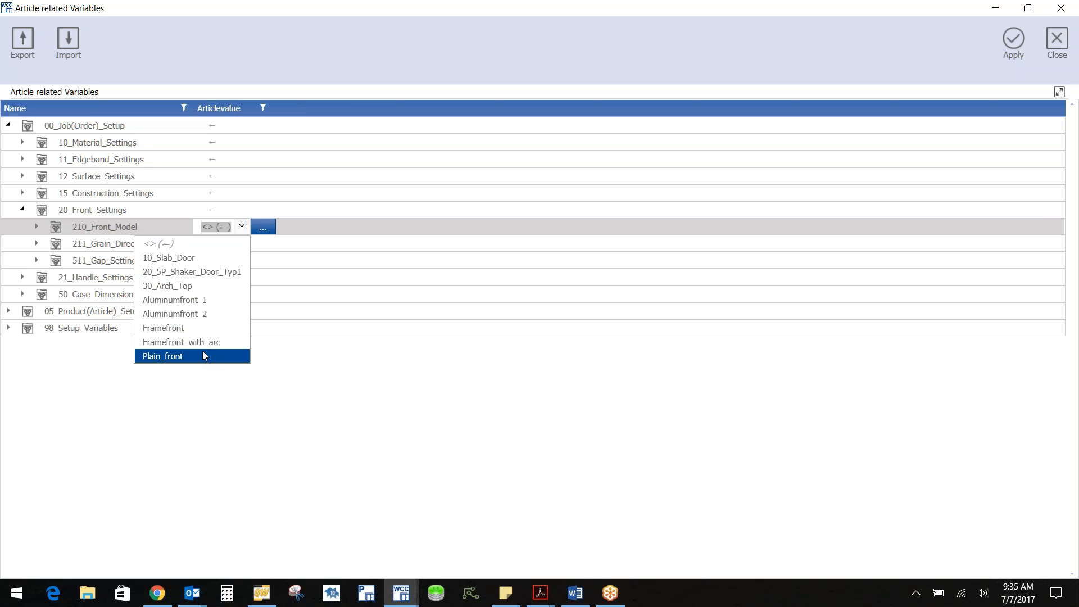
{"action": "left_click", "coordinate": [190, 273]}
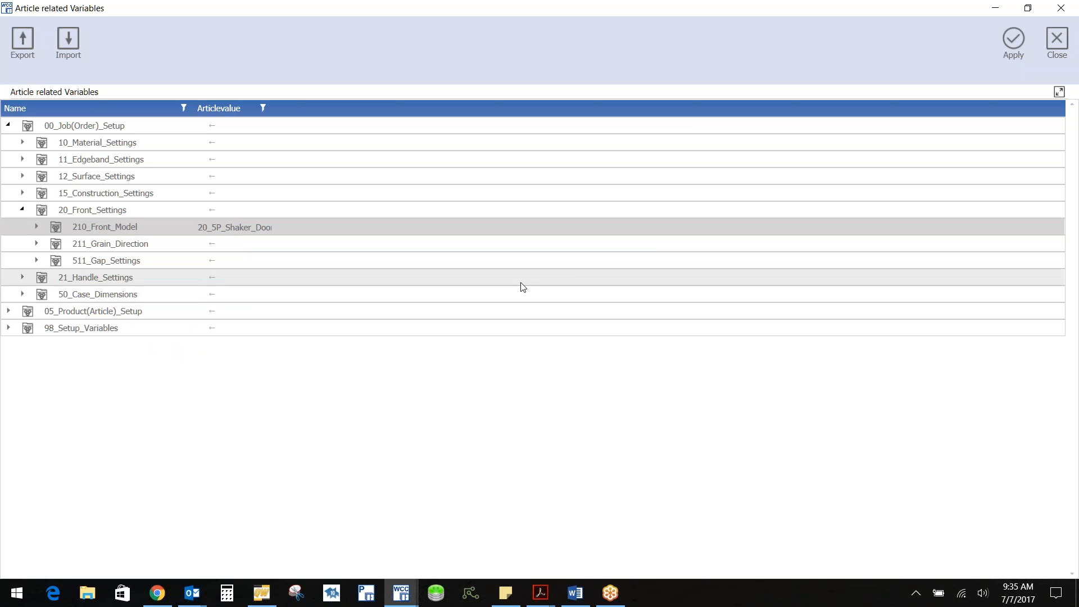
Apply the front model change, regenerating the base cabinet and updating its associated sections.
{"action": "left_click", "coordinate": [1016, 39]}
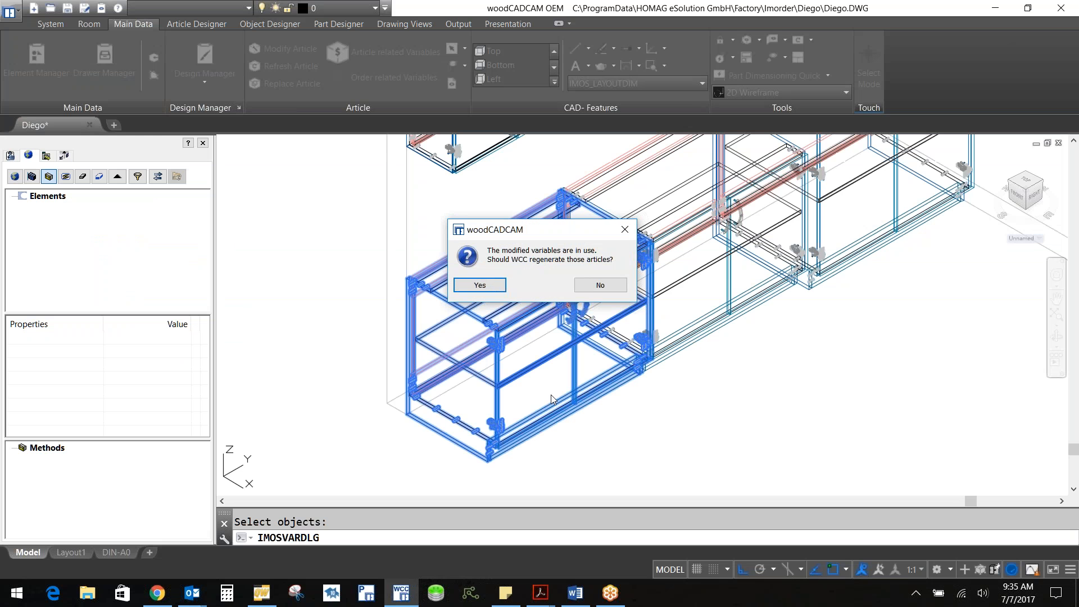
{"action": "key", "text": "Return"}
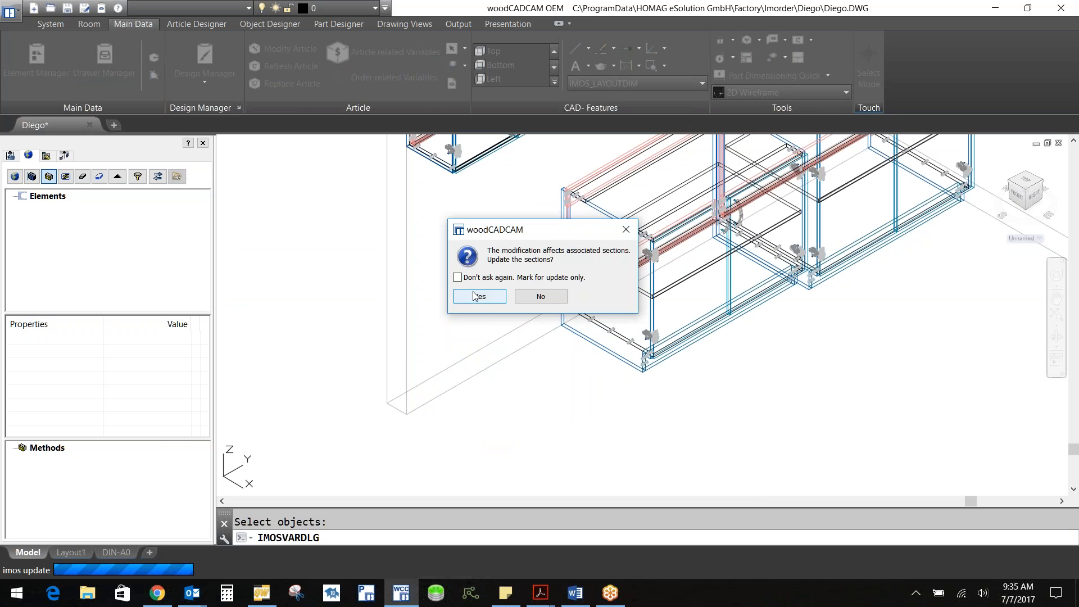
{"action": "left_click", "coordinate": [475, 295]}
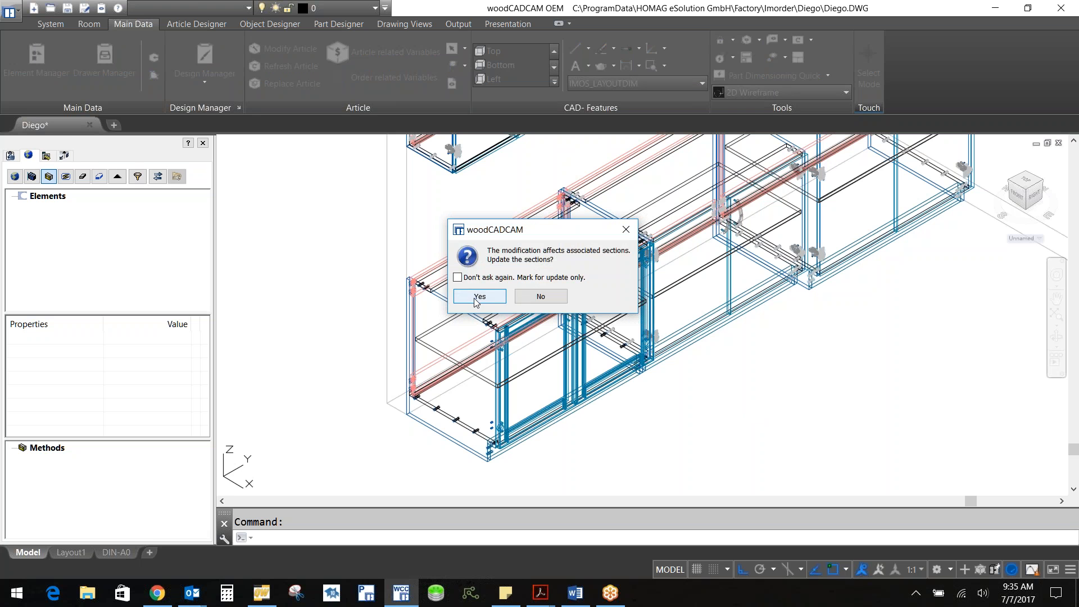
{"action": "left_click", "coordinate": [476, 297]}
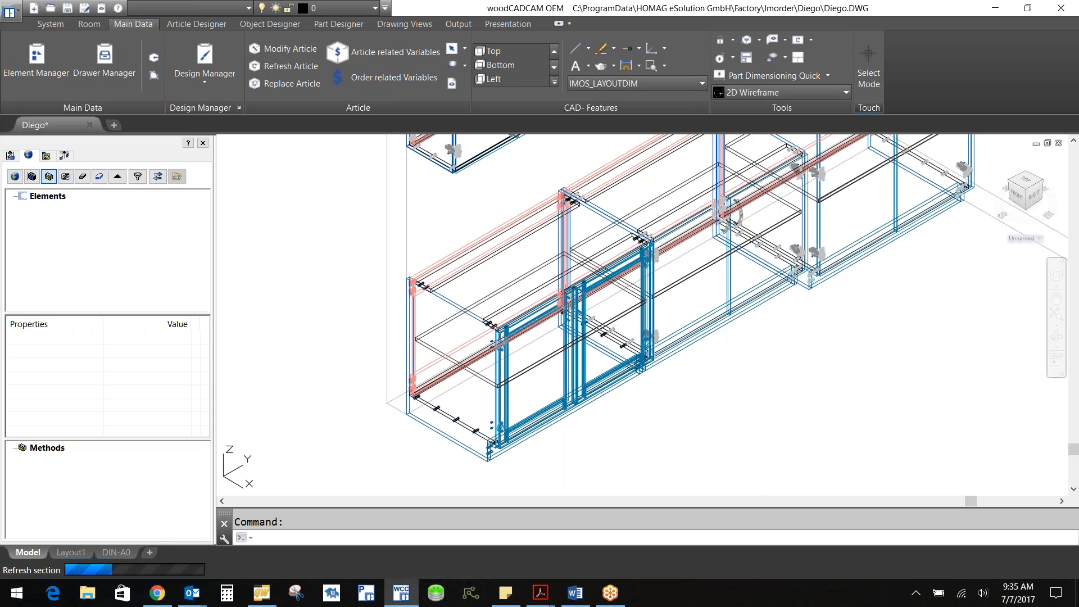